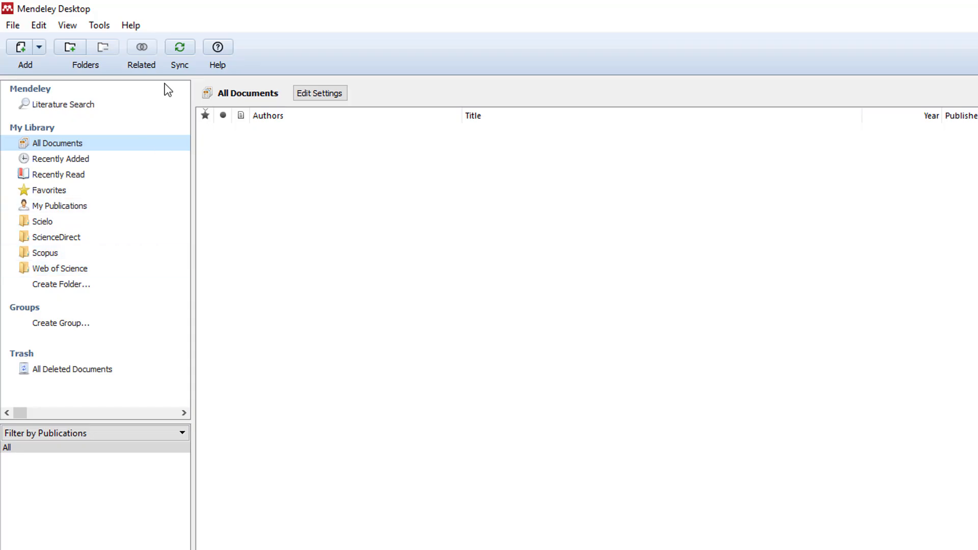
Step: Open the Metadados folder from the desktop and arrange its window side by side with the restored Mendeley window
double_click(184, 5)
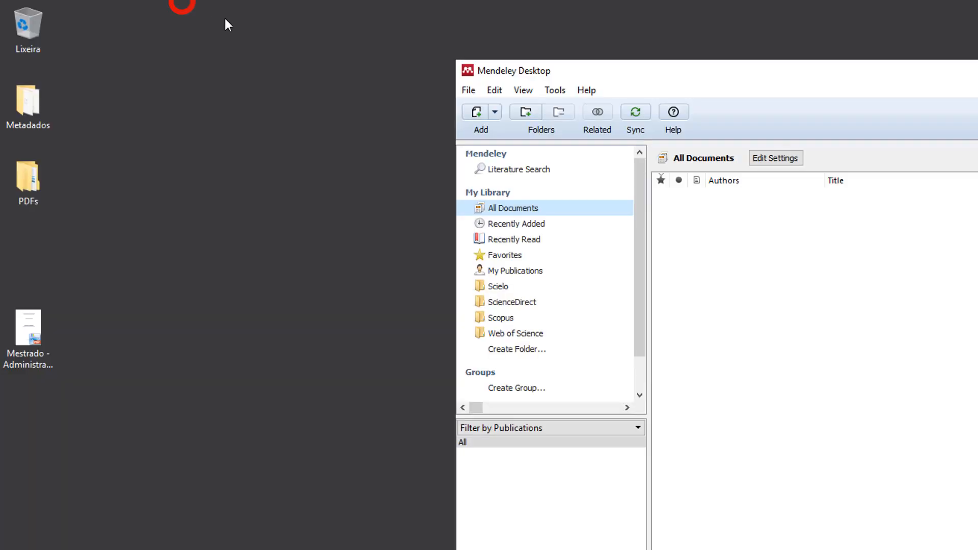
double_click(32, 113)
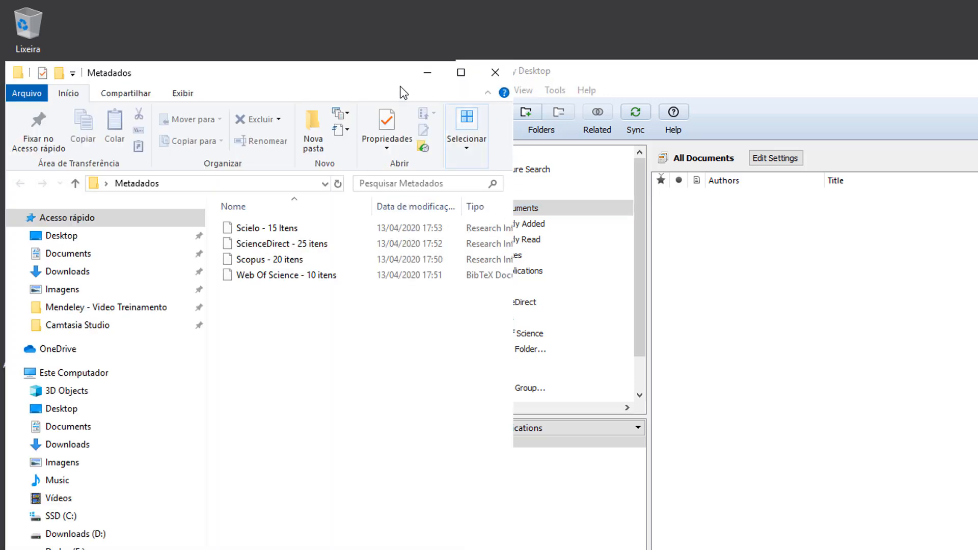
left_click_drag(404, 93, 273, 111)
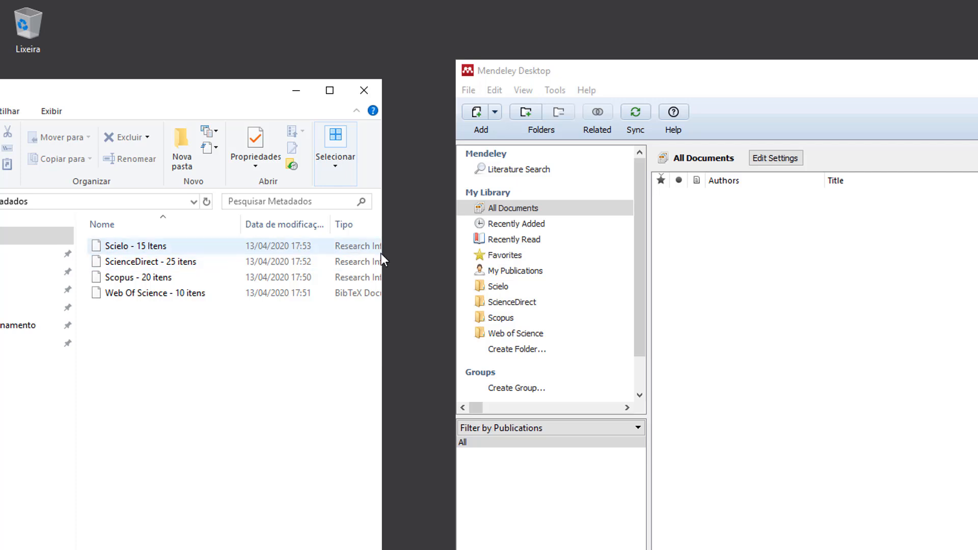
left_click_drag(381, 253, 437, 253)
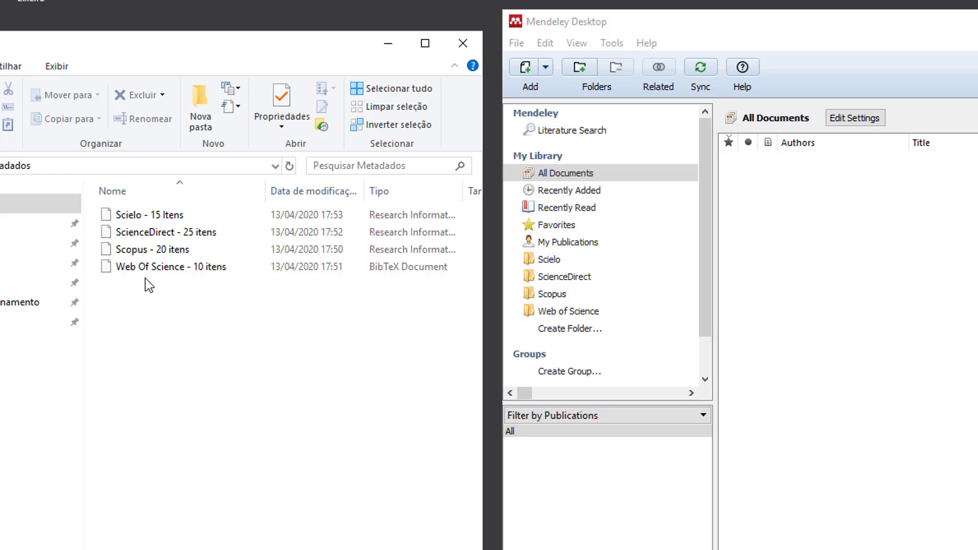
left_click_drag(268, 45, 277, 26)
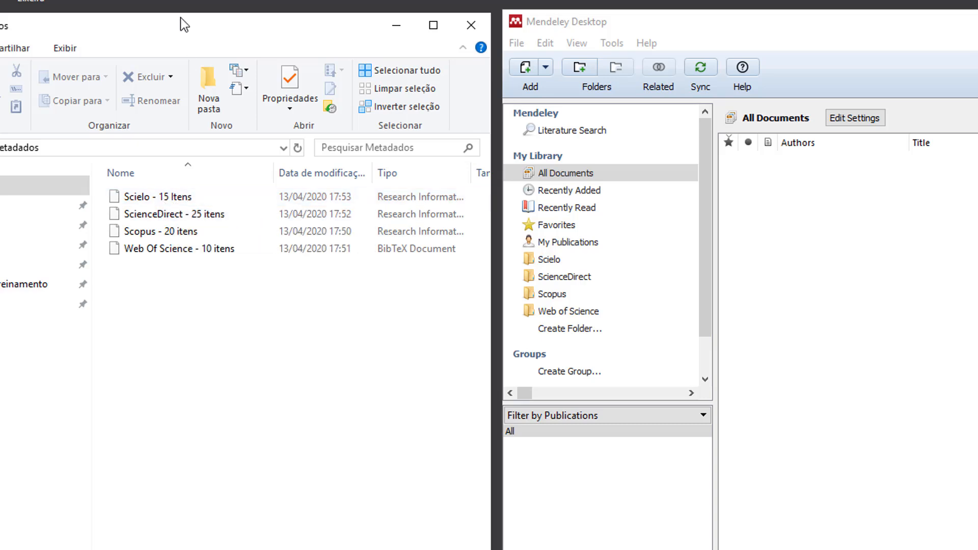
left_click_drag(174, 18, 174, 0)
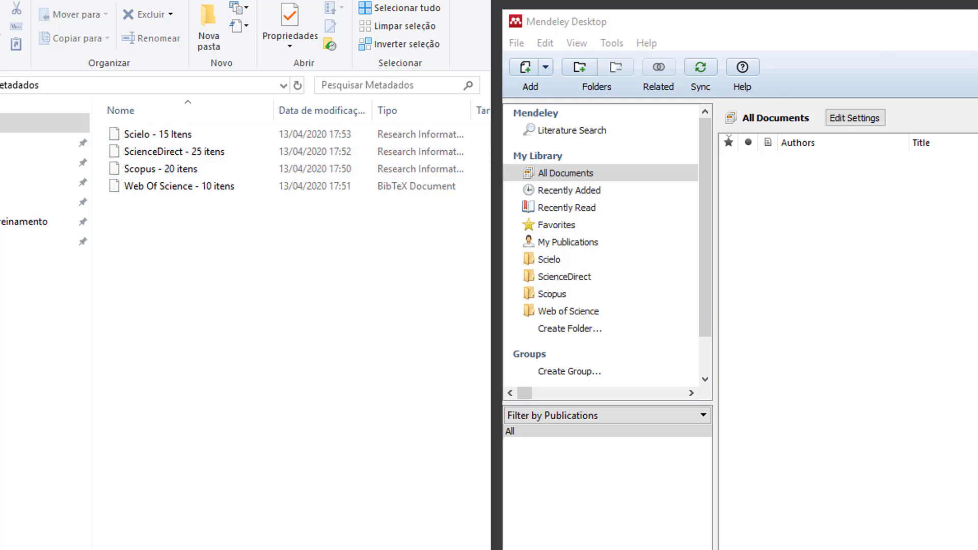
left_click_drag(854, 11, 854, 0)
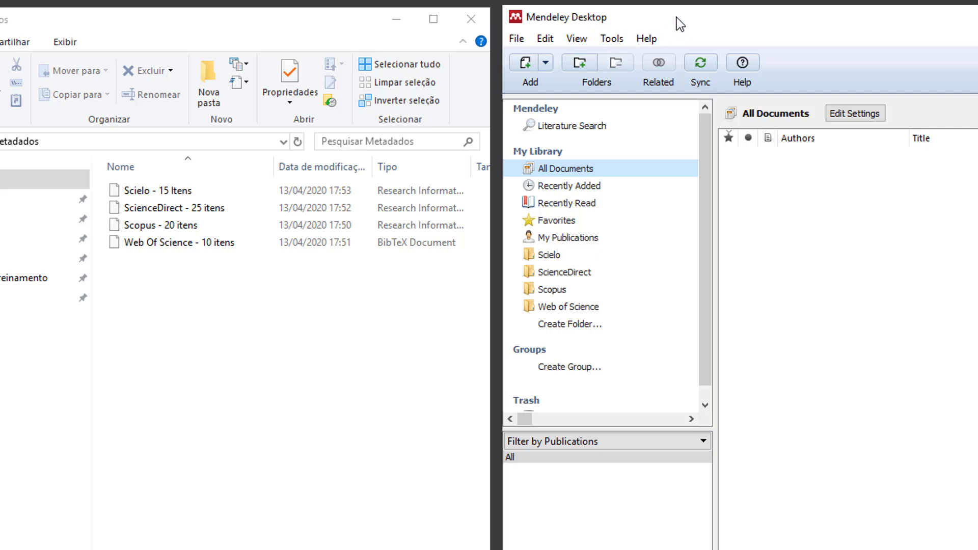
left_click_drag(677, 18, 667, 21)
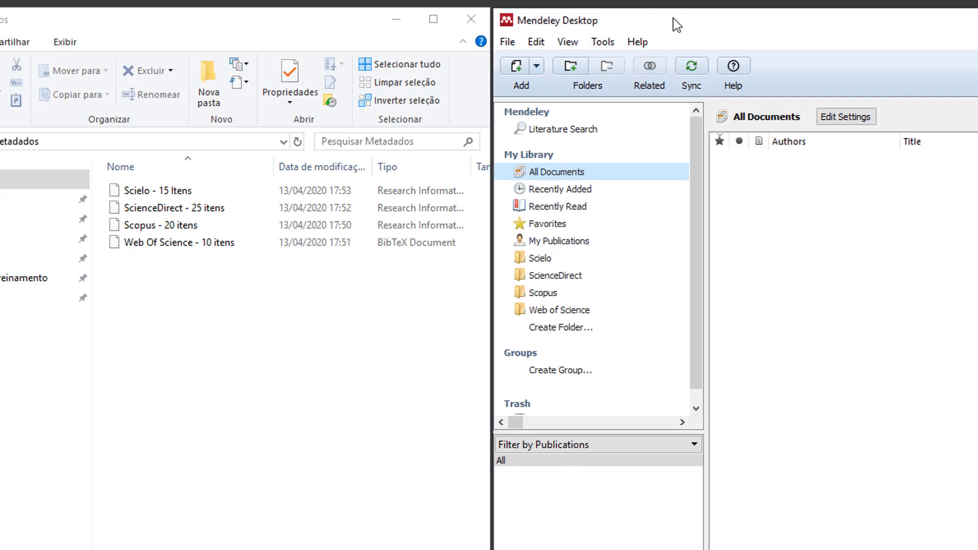
Step: Import the "Scielo - 15 Itens" metadata file into the Scielo folder of the library
left_click(540, 259)
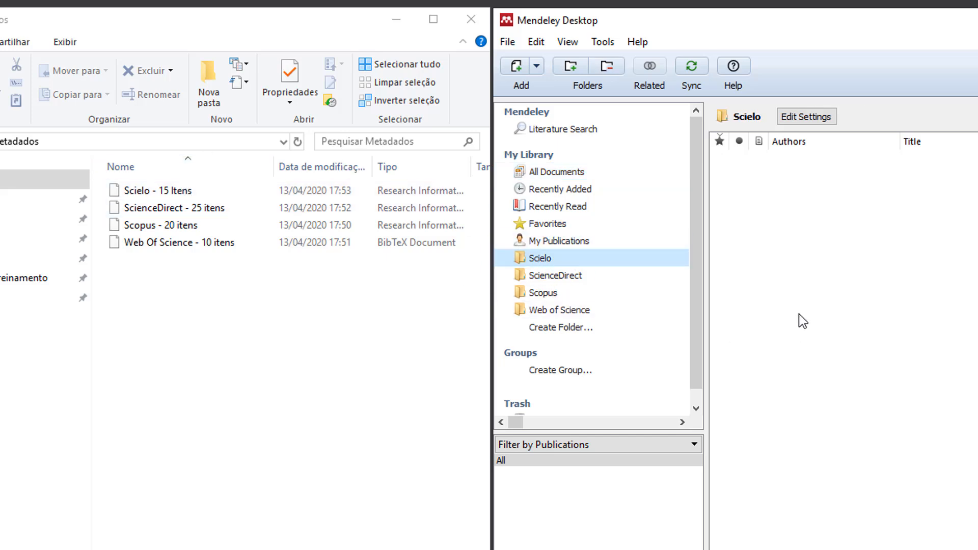
left_click(555, 173)
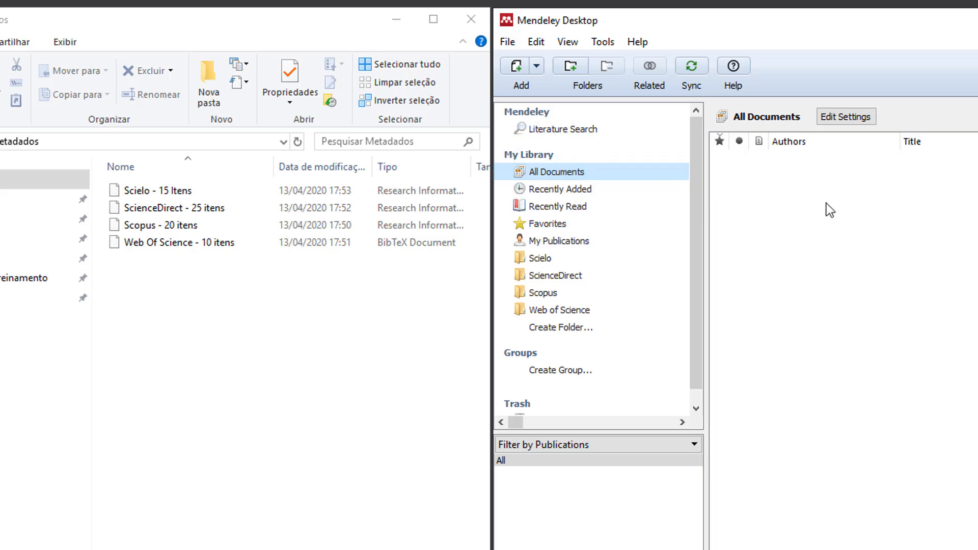
left_click(536, 260)
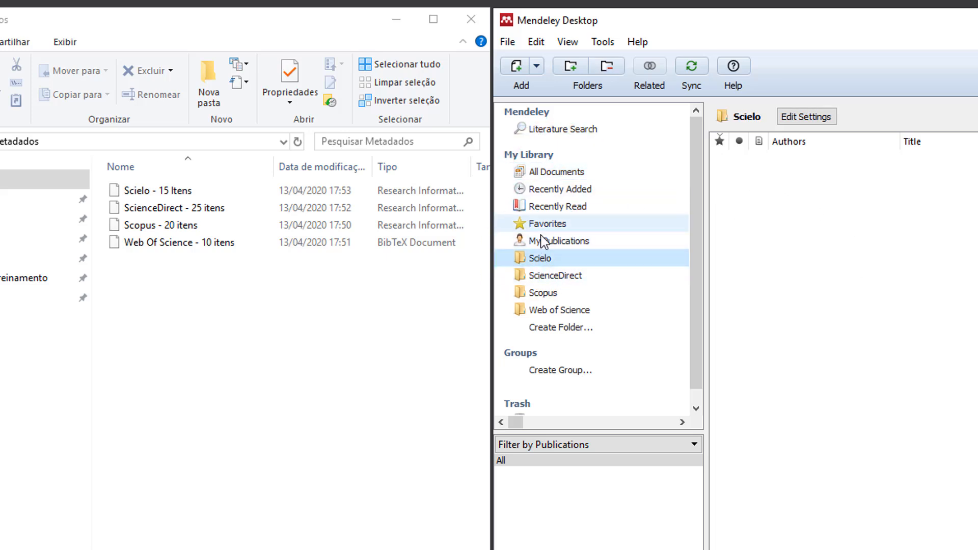
left_click(543, 260)
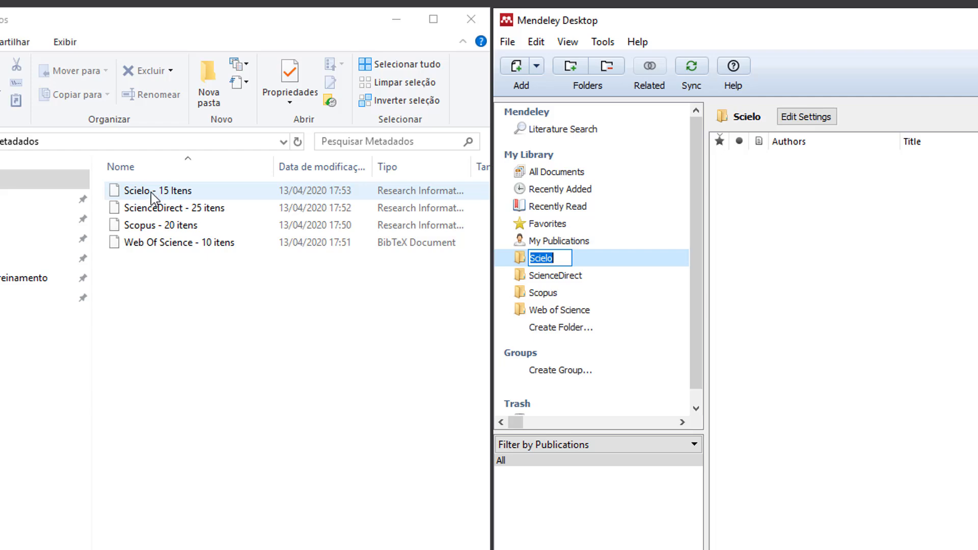
left_click_drag(144, 193, 841, 267)
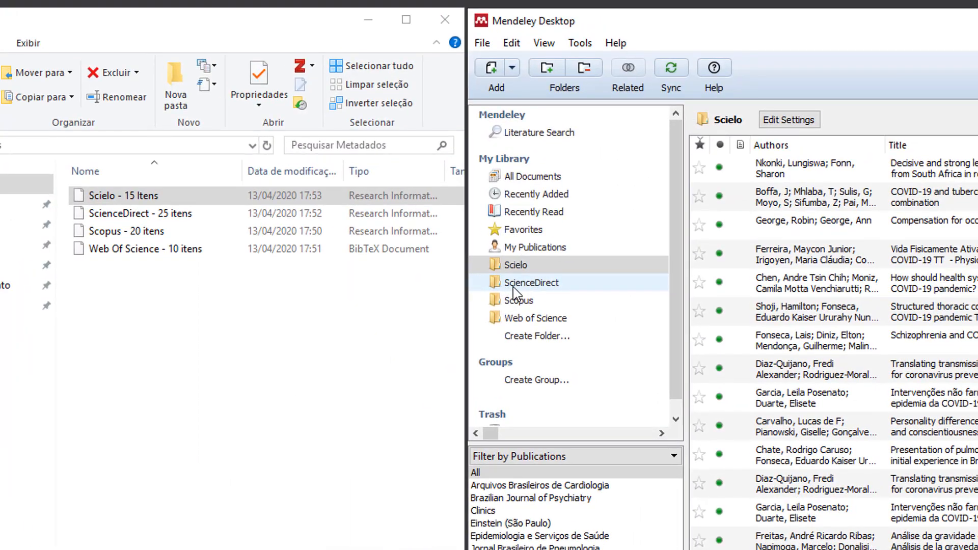
Step: Import the "ScienceDirect - 25 itens" metadata file into the ScienceDirect folder of the library
left_click(504, 277)
left_click(138, 217)
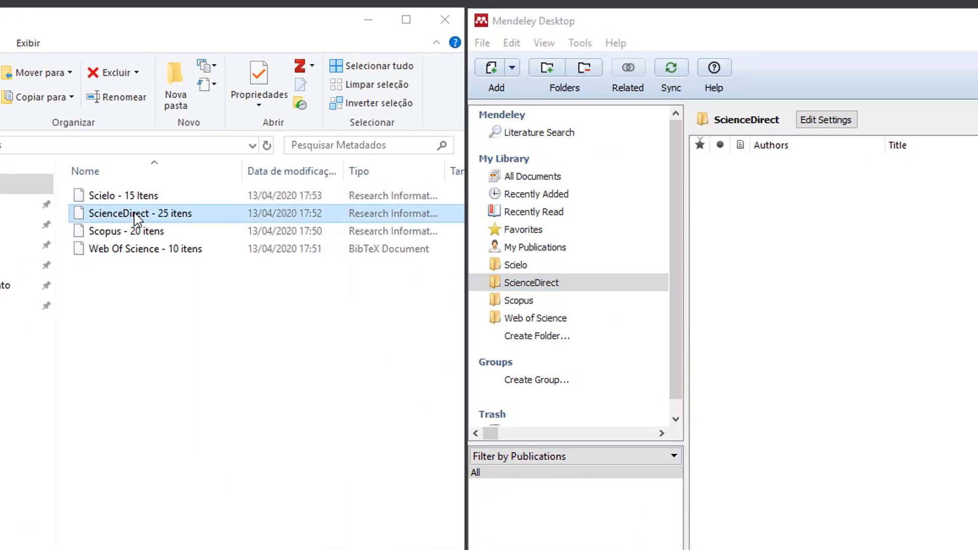
left_click_drag(127, 222, 850, 281)
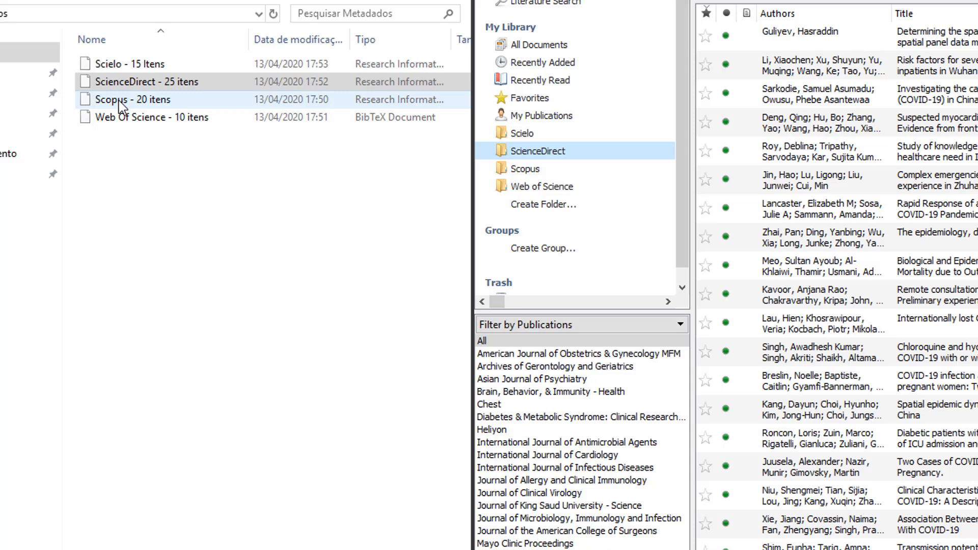
Step: Import the "Scopus - 20 itens" metadata file into the Scopus folder of the library
left_click(151, 231)
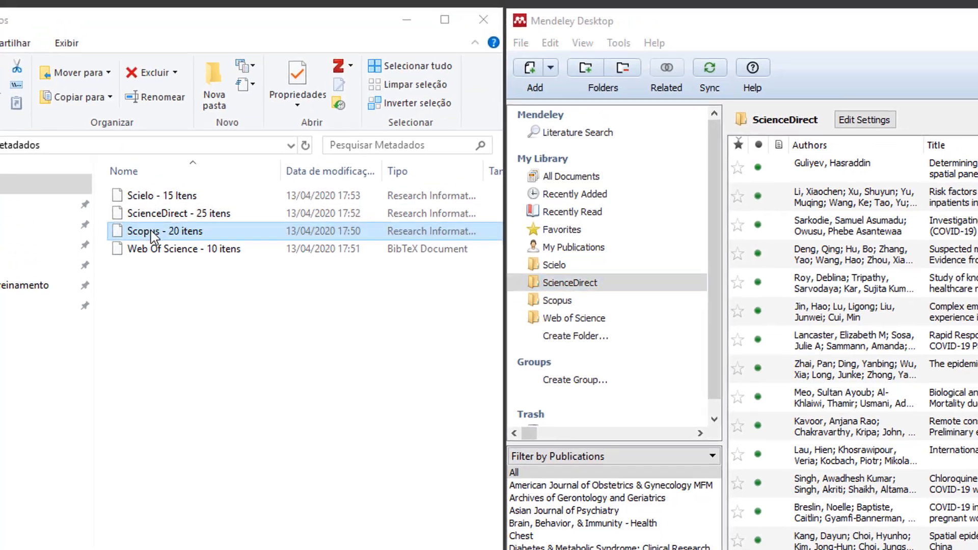
left_click(558, 303)
left_click_drag(280, 234, 834, 292)
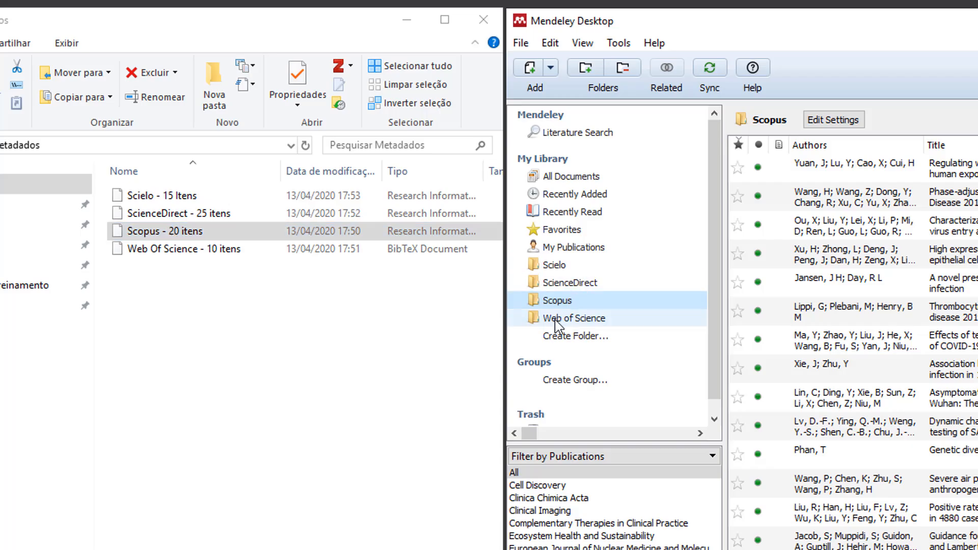
Step: Import the "Web Of Science - 10 itens" file into the Web of Science folder and maximize the Mendeley window
left_click(560, 318)
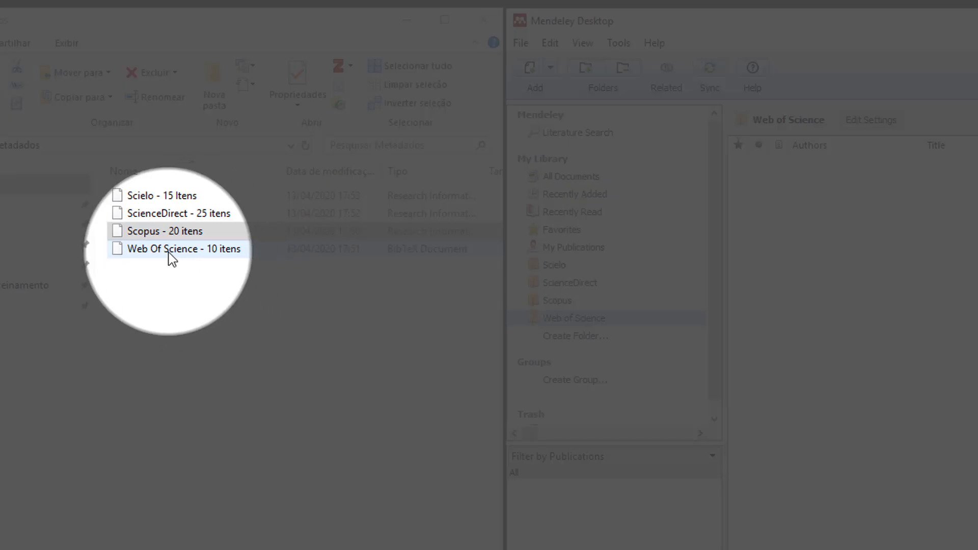
left_click_drag(170, 255, 816, 262)
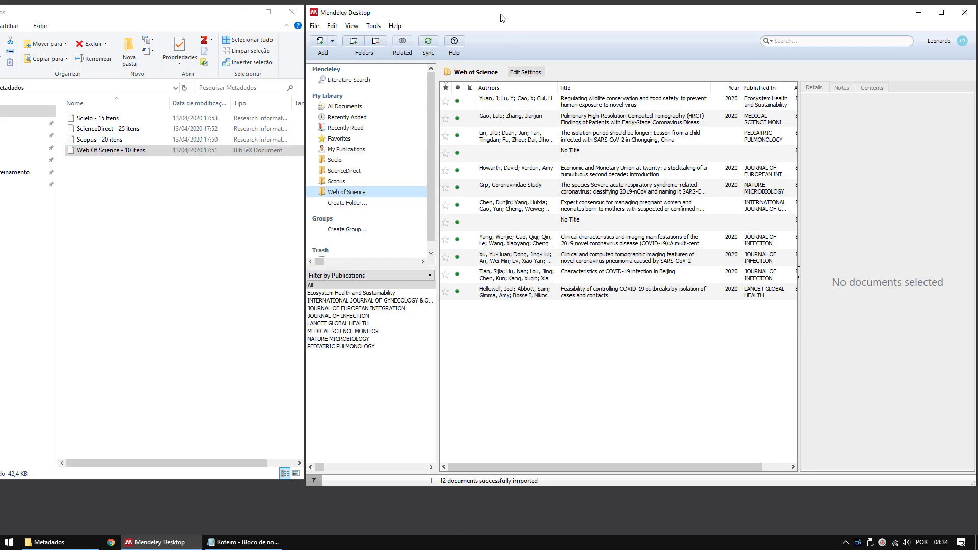
double_click(503, 18)
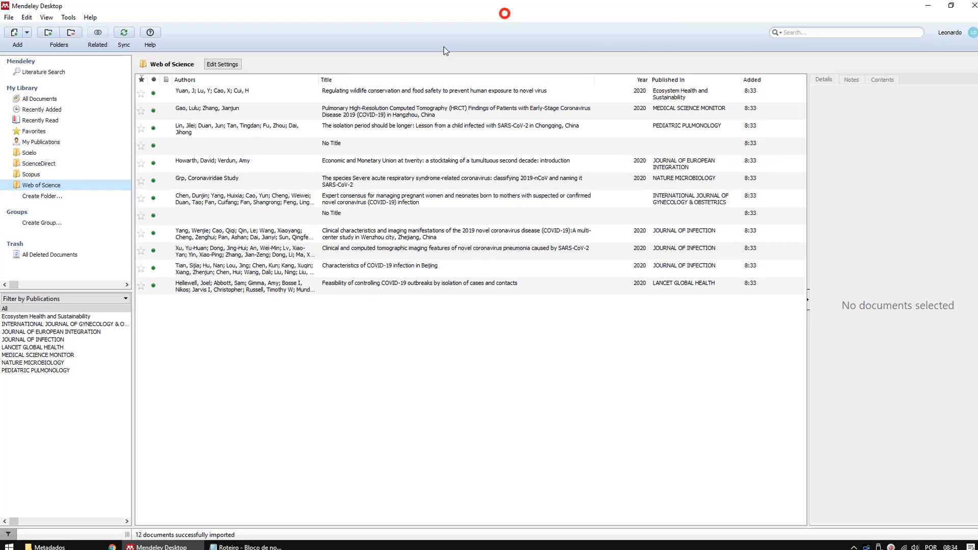
Step: Remove the two "No Title" documents from the Web of Science folder
left_click(320, 145)
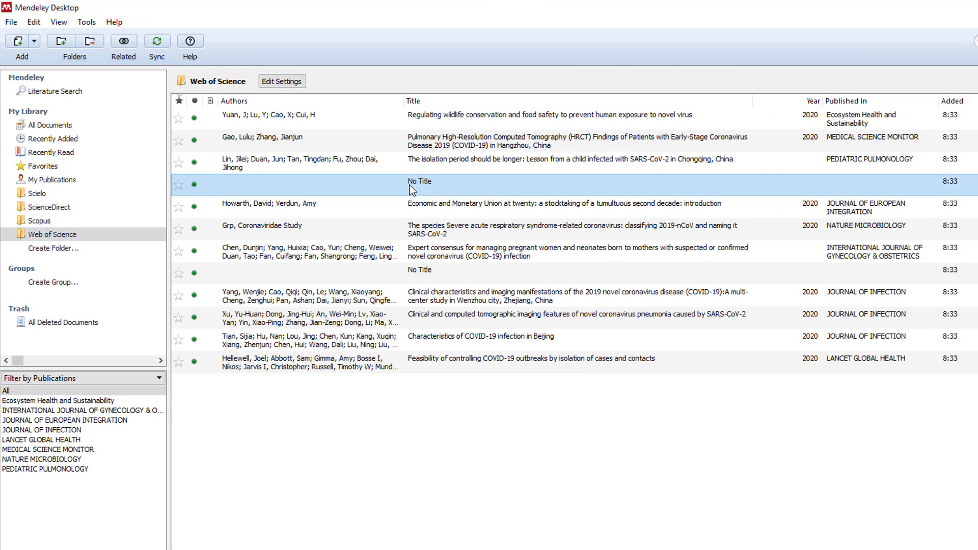
left_click(380, 273, "ctrl")
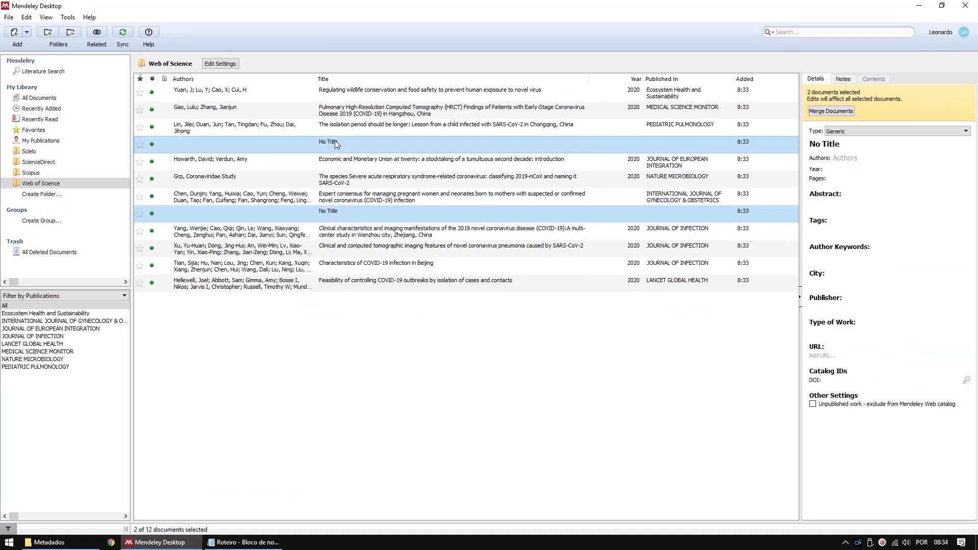
left_click(337, 145)
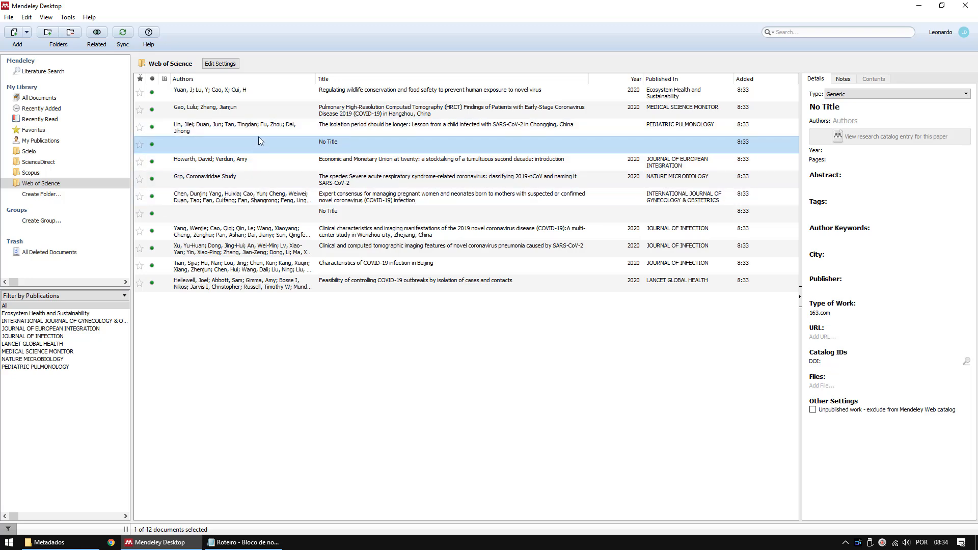
left_click(243, 222, "ctrl")
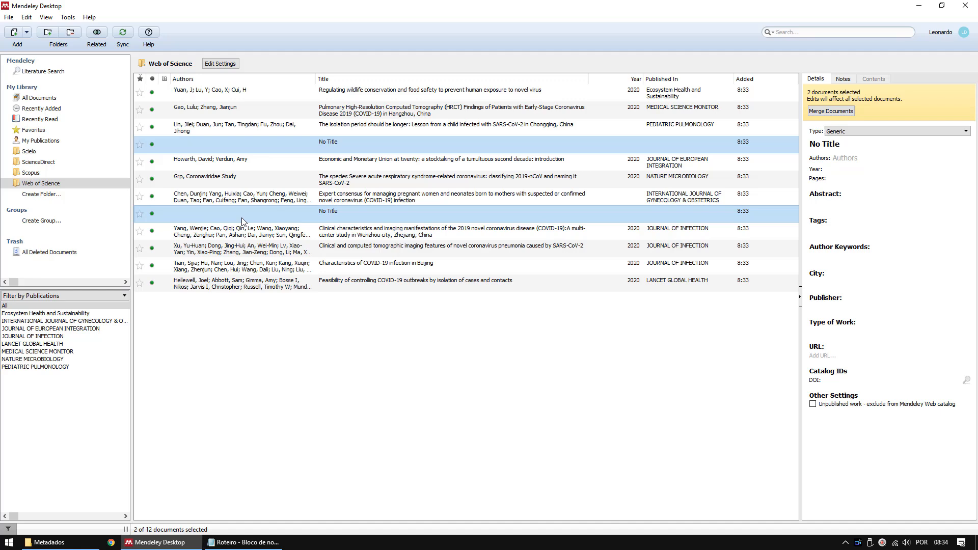
key("Delete")
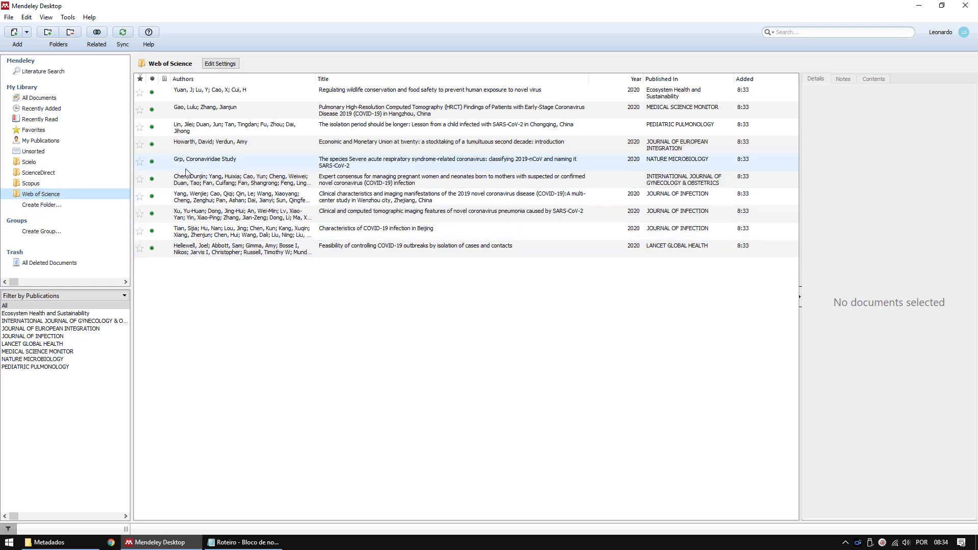
left_click(238, 315)
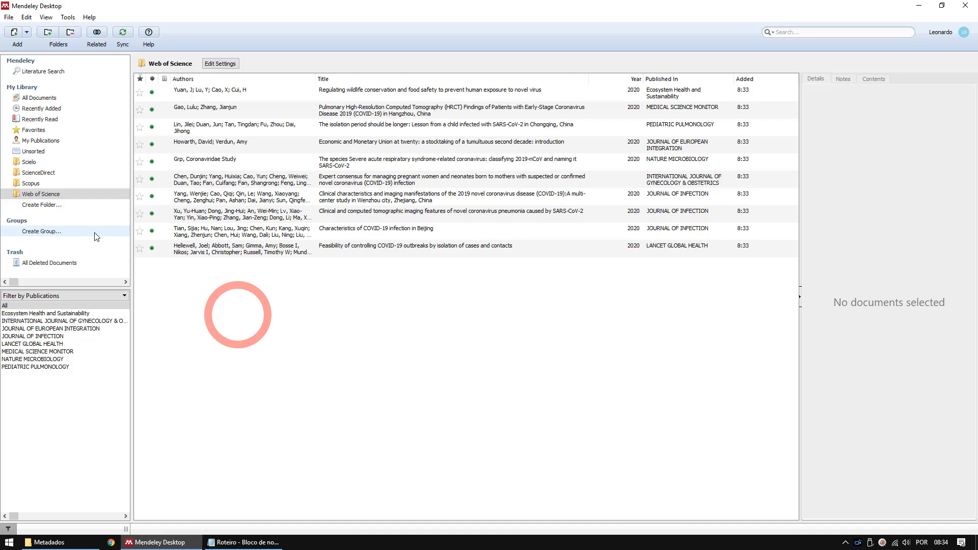
Step: Delete the two "No Title" documents from All Documents
left_click(60, 196)
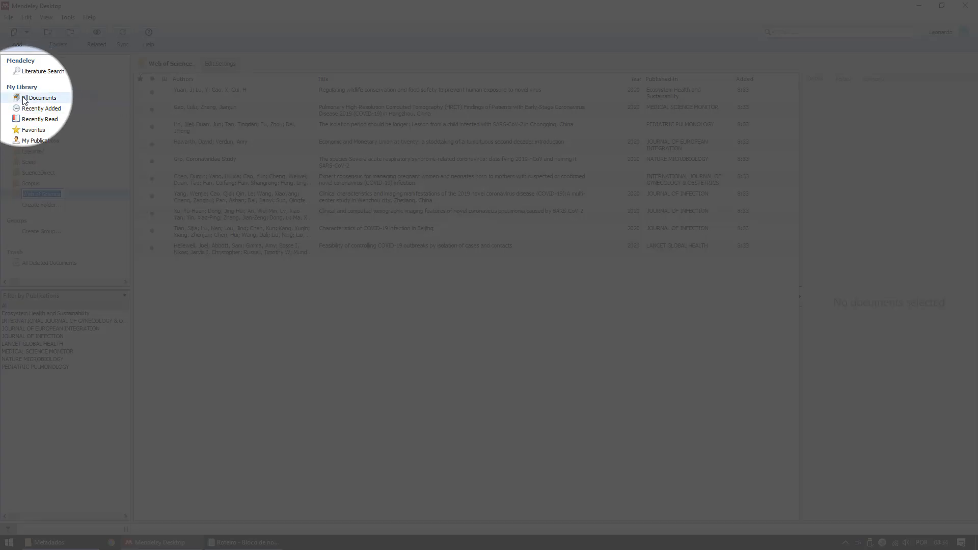
left_click(24, 99)
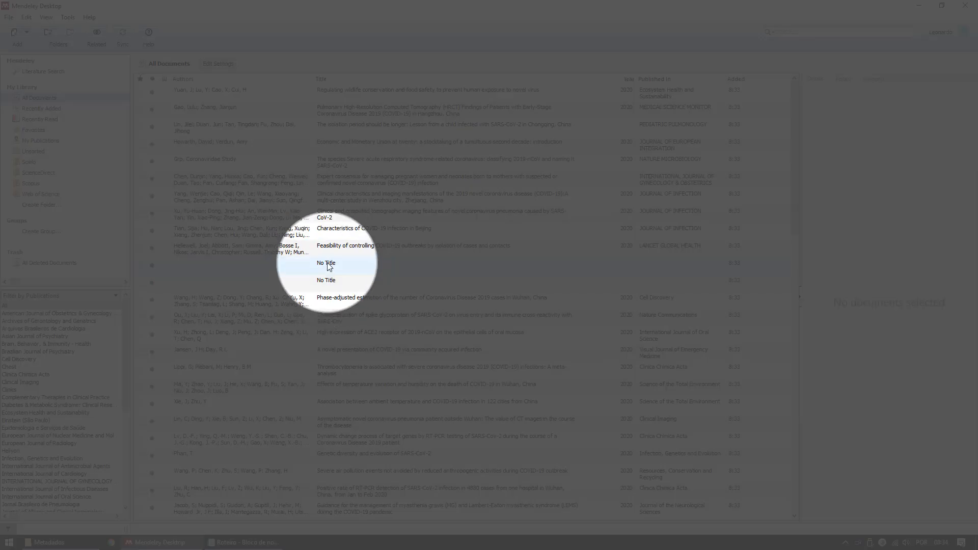
left_click(328, 267)
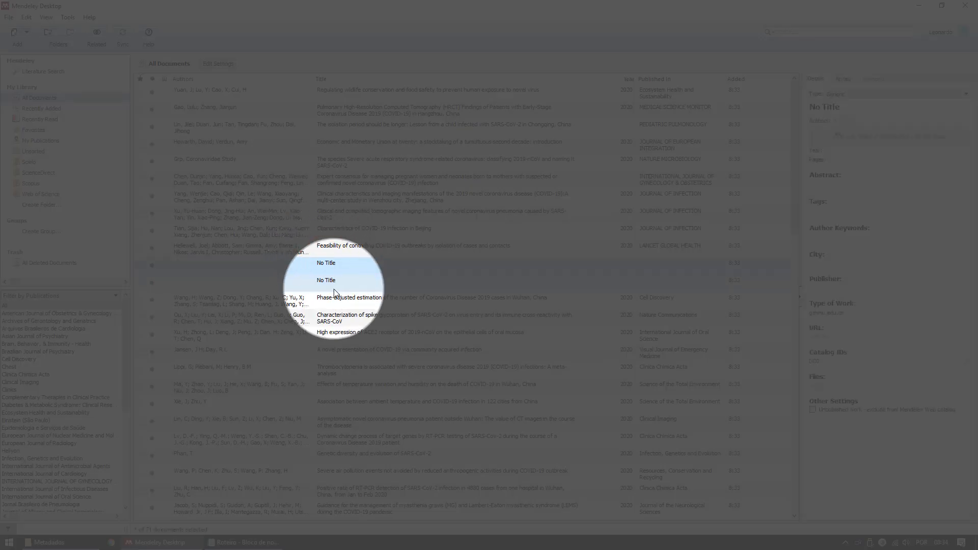
left_click(337, 289, "shift")
key("Delete")
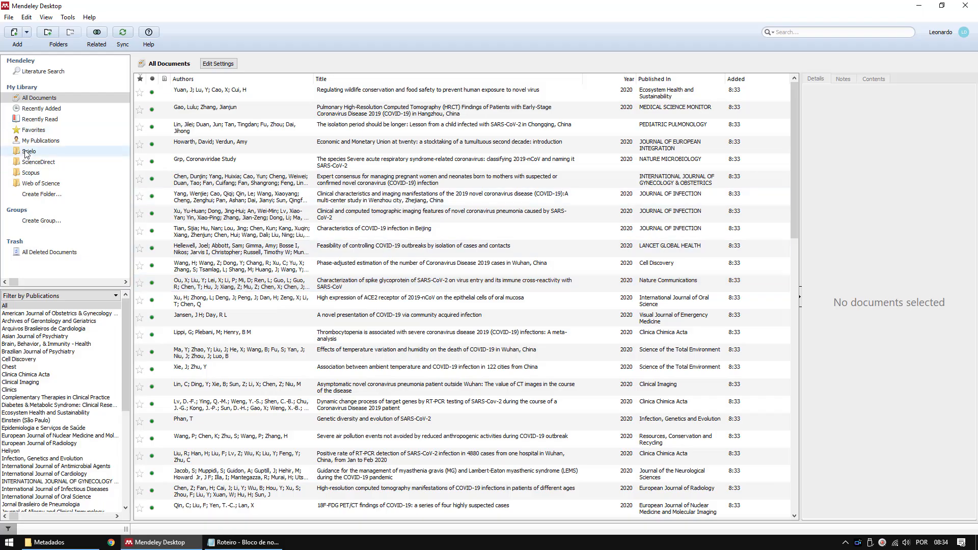
Step: Review the imported documents in the Scielo, ScienceDirect, Scopus and Web of Science folders, viewing a sample entry's details
left_click(27, 152)
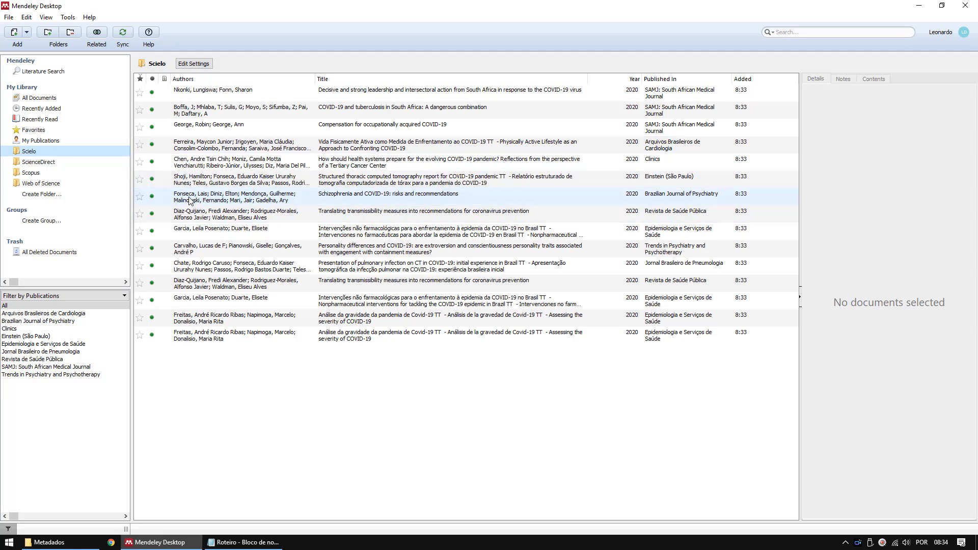
left_click(191, 199)
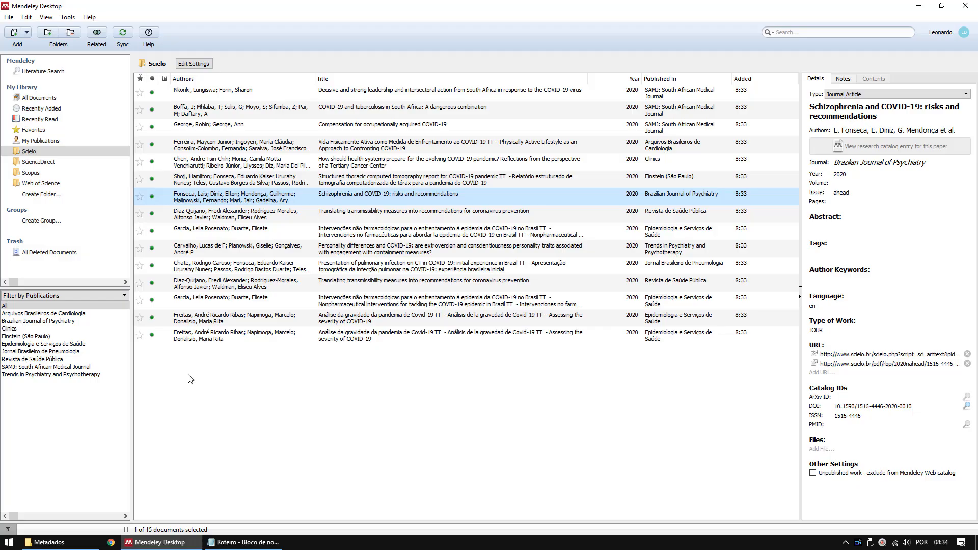
left_click(190, 376)
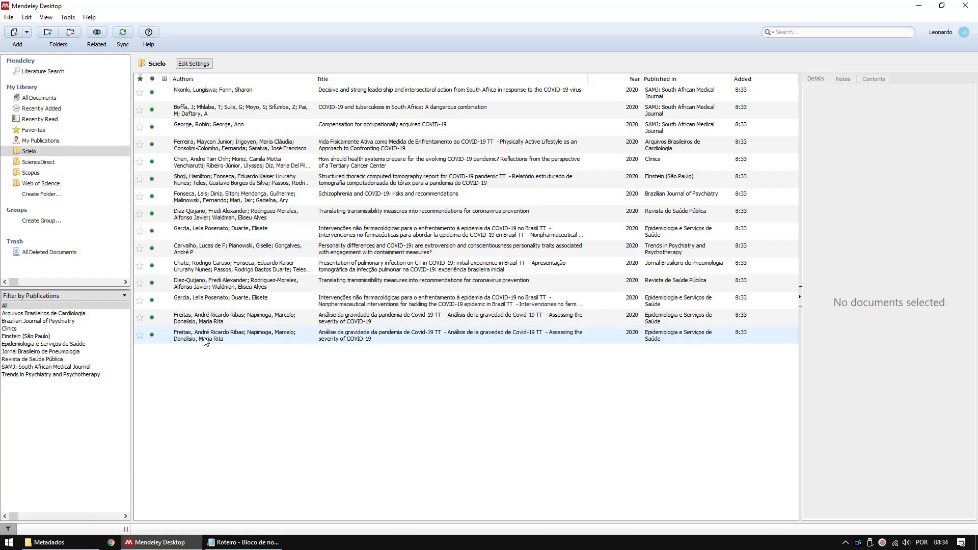
left_click(205, 338)
left_click(37, 162)
left_click(225, 232)
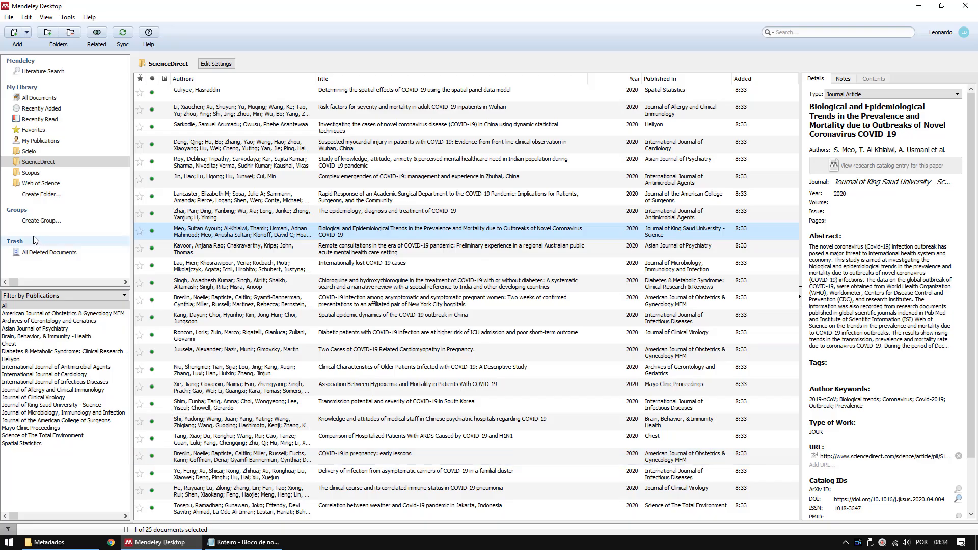
left_click(30, 173)
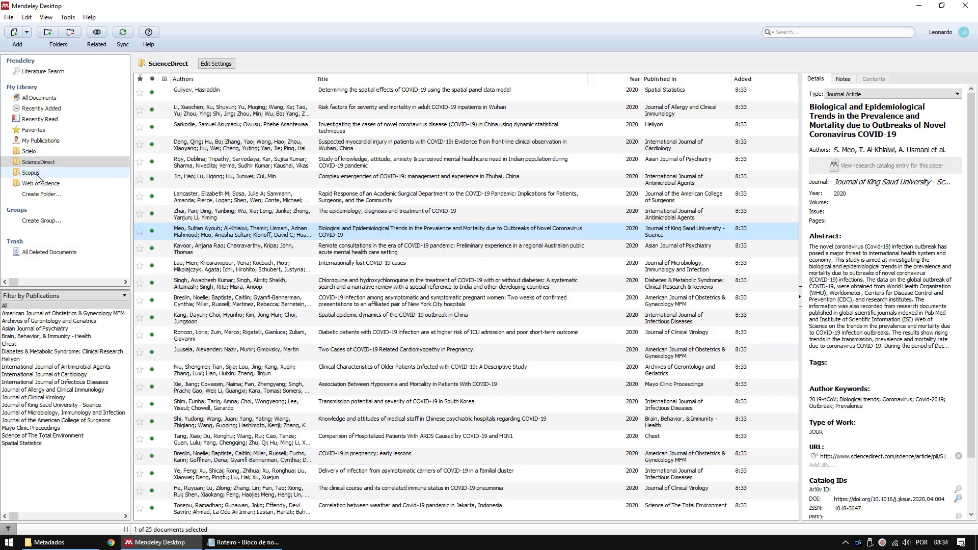
left_click(217, 186)
left_click(49, 184)
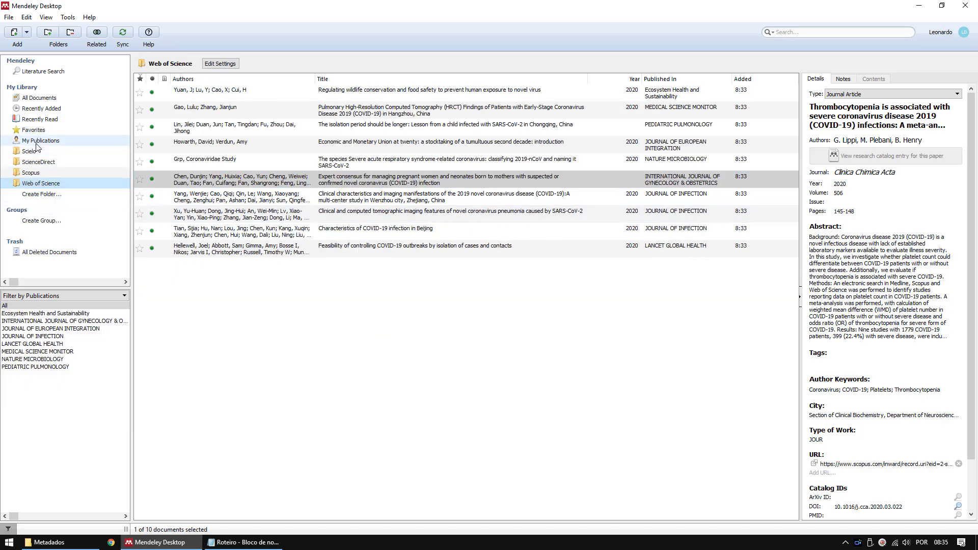
Step: View all library documents together and examine the details of the Cell Discovery and LANCET GLOBAL HEALTH articles
left_click(44, 100)
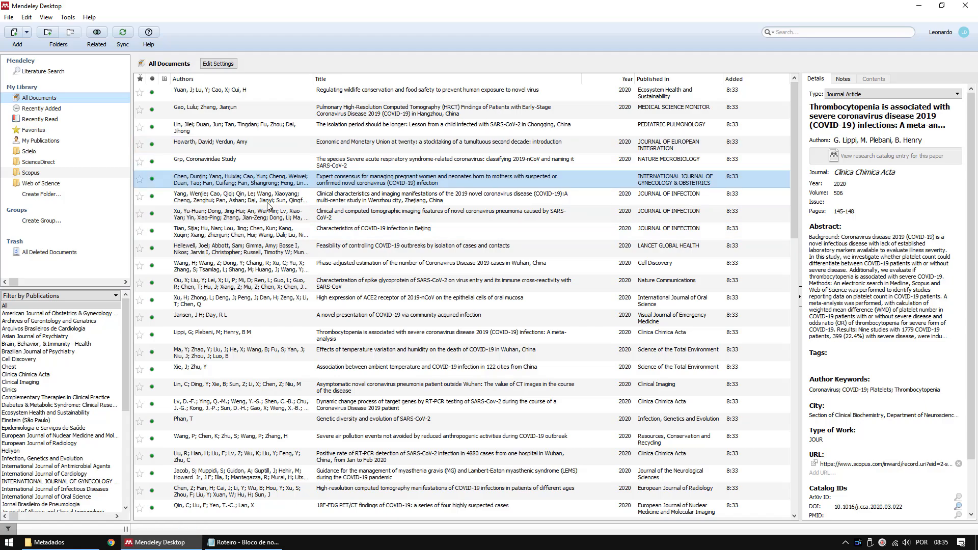
left_click(204, 266)
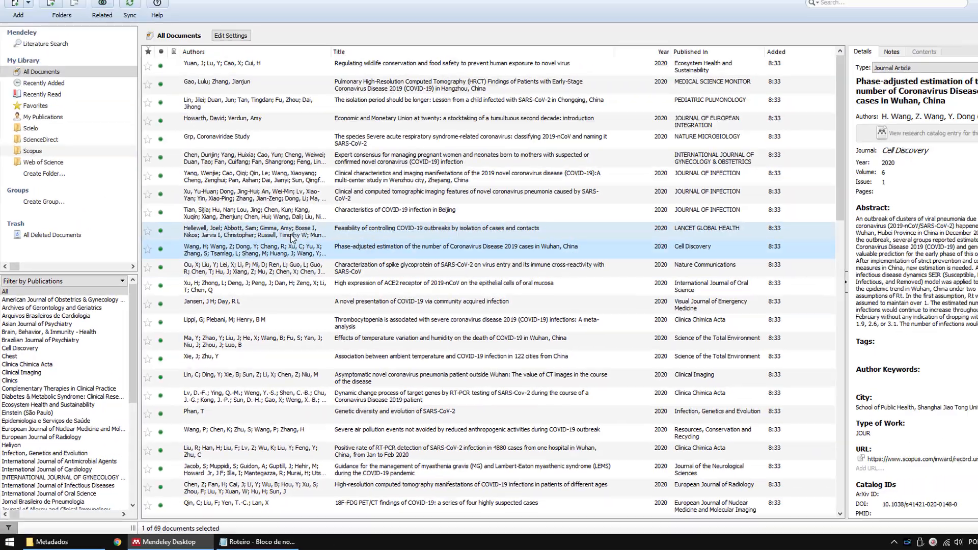
left_click(273, 250)
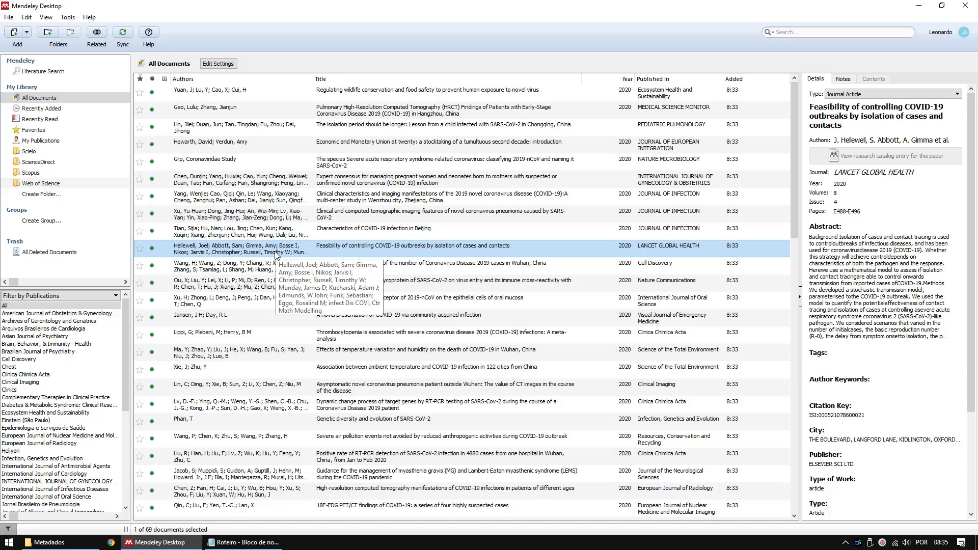
Step: Compare the document lists of the Scielo and Web of Science folders with the combined All Documents list
left_click(33, 152)
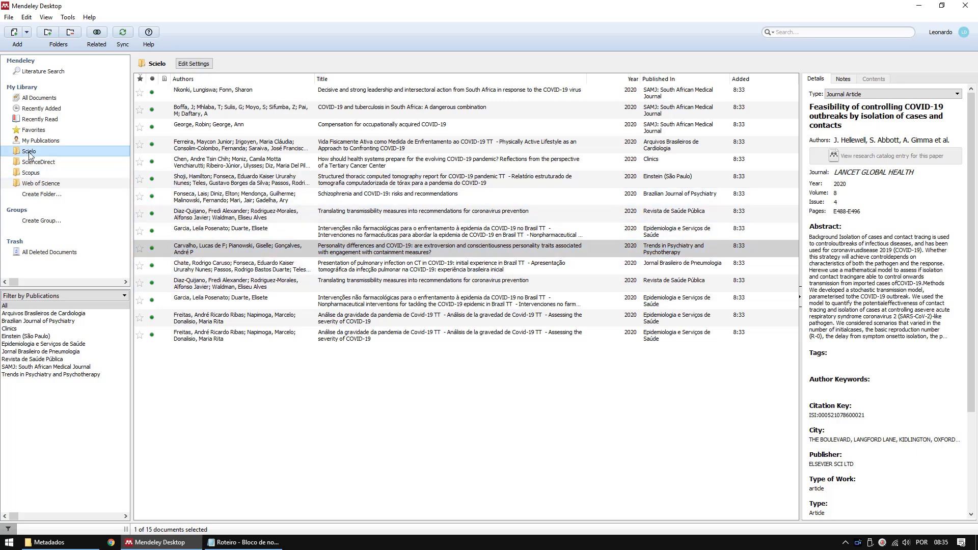
left_click(44, 183)
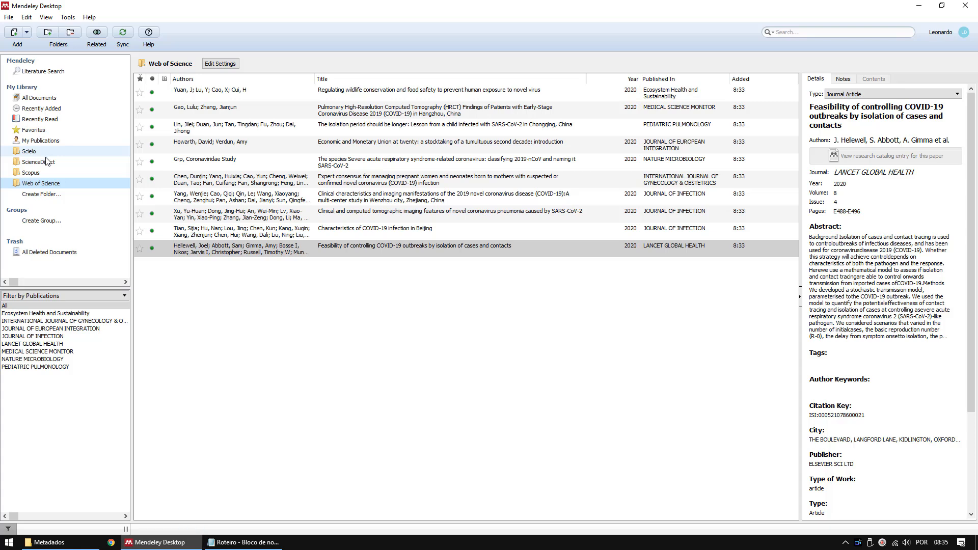
left_click(29, 153)
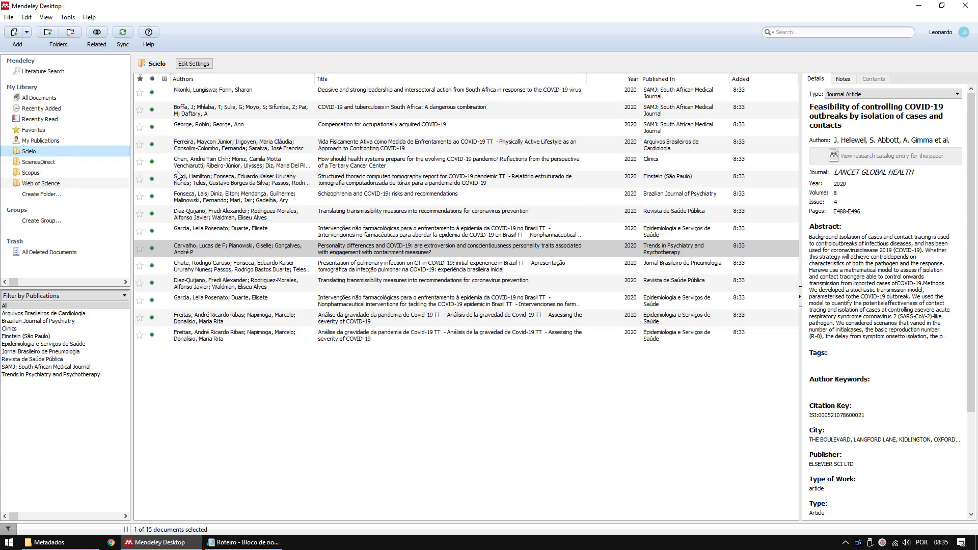
left_click(42, 185)
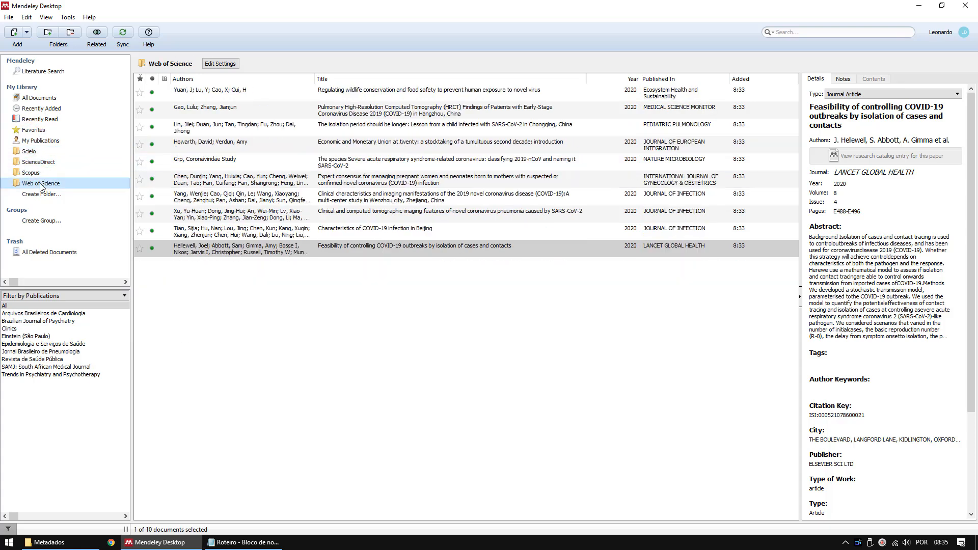
left_click(29, 152)
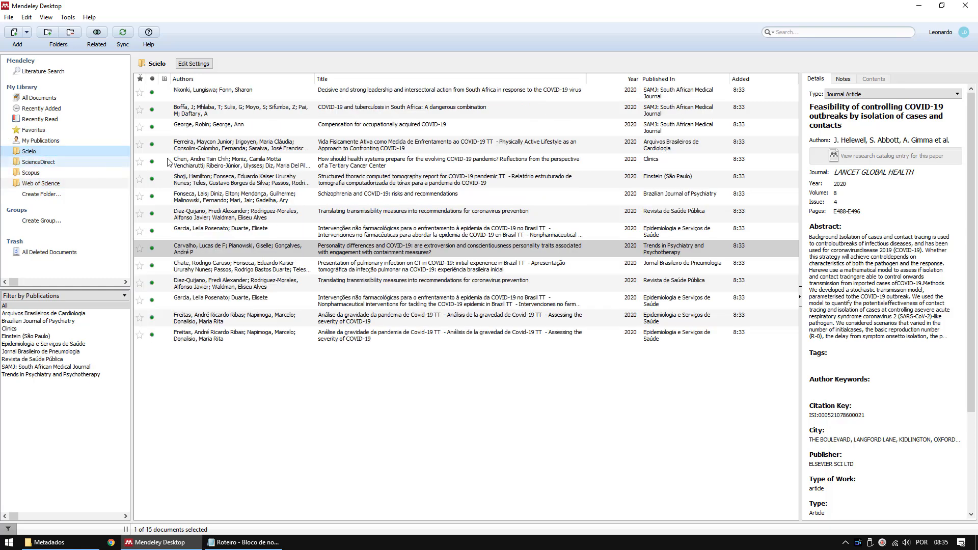
left_click(40, 183)
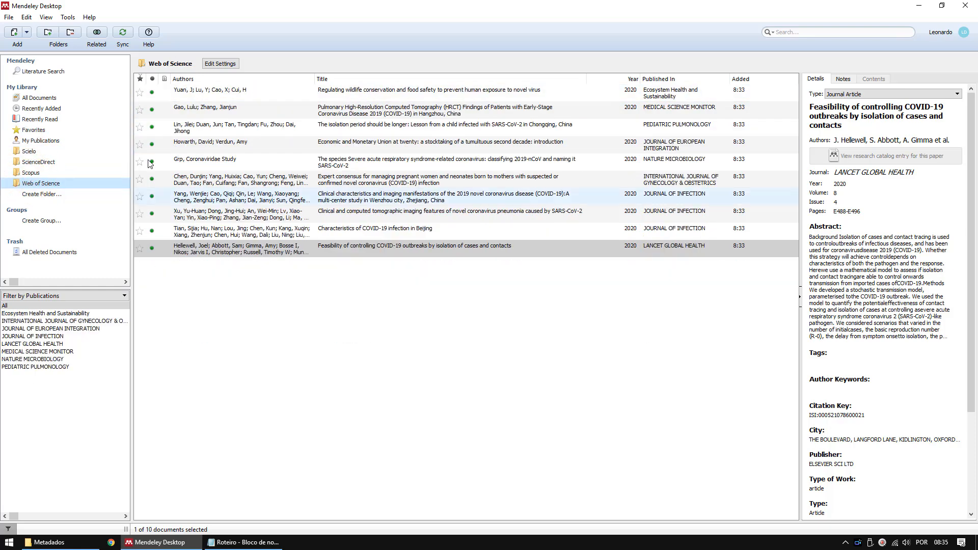
left_click(40, 101)
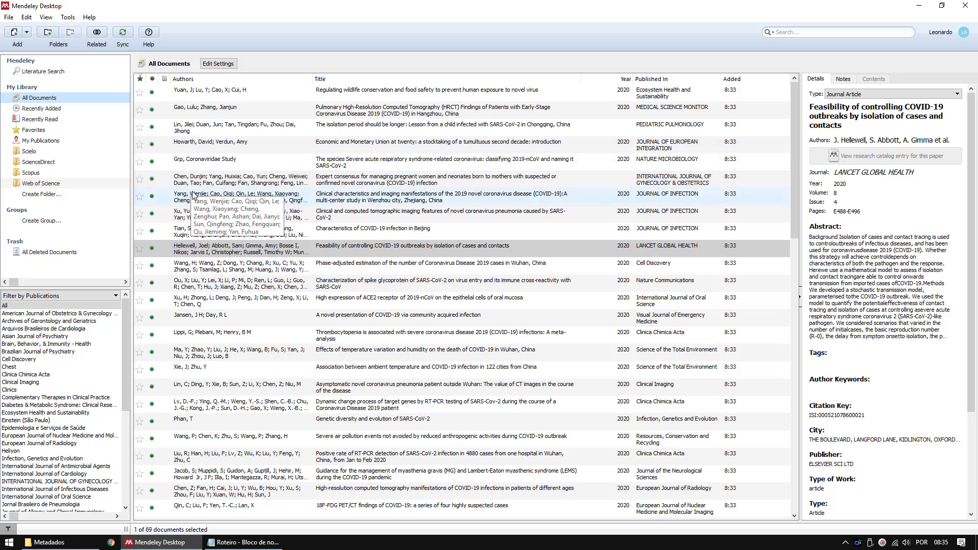
left_click(36, 153)
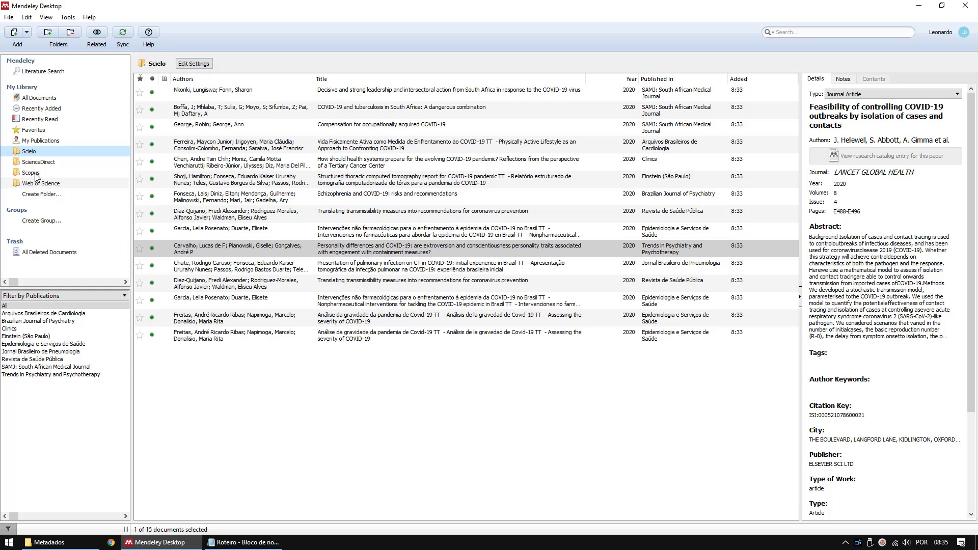
Step: Run the duplicate check on All Documents
left_click(36, 98)
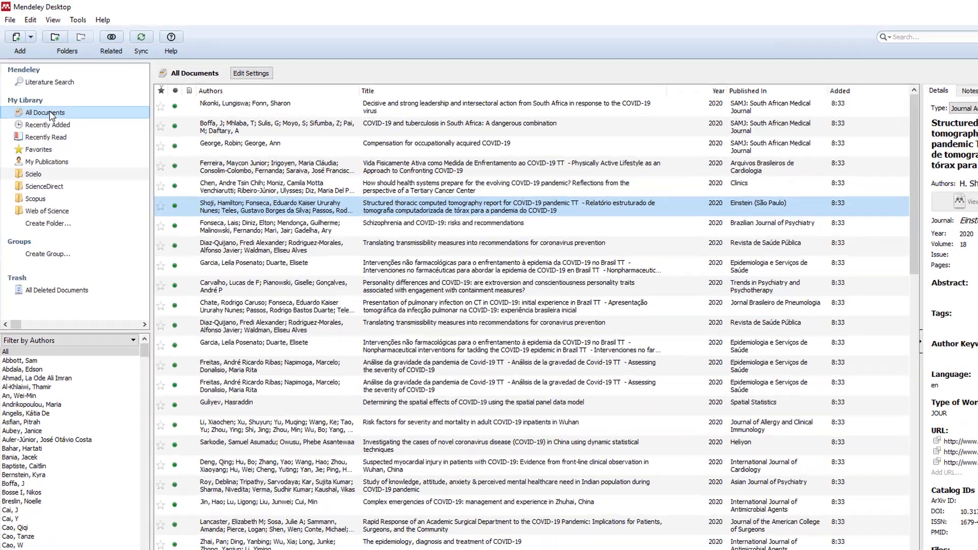
left_click(42, 96)
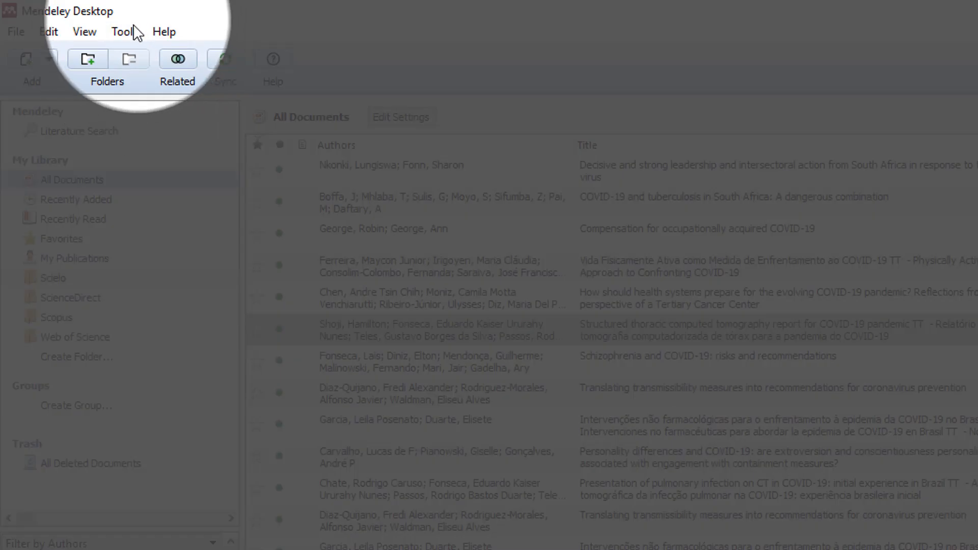
left_click(130, 32)
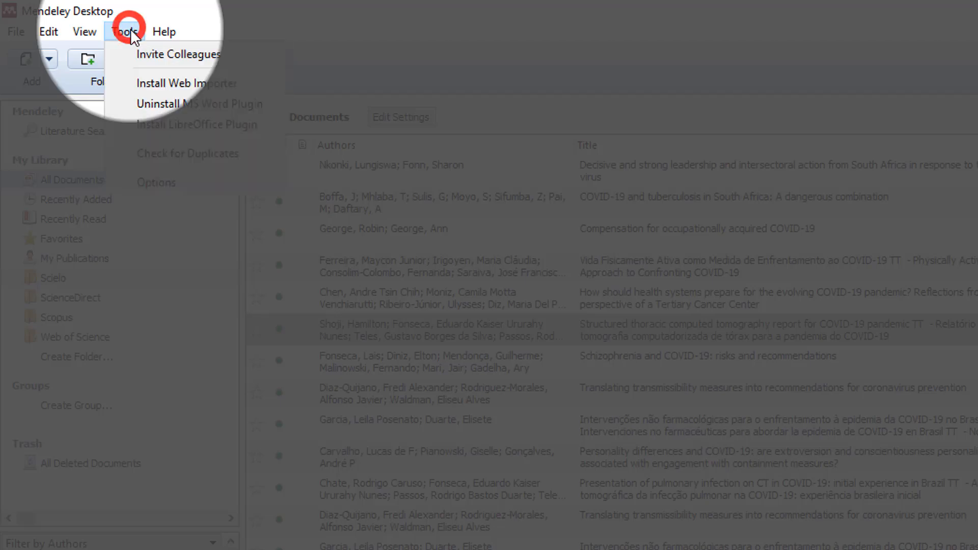
left_click(191, 157)
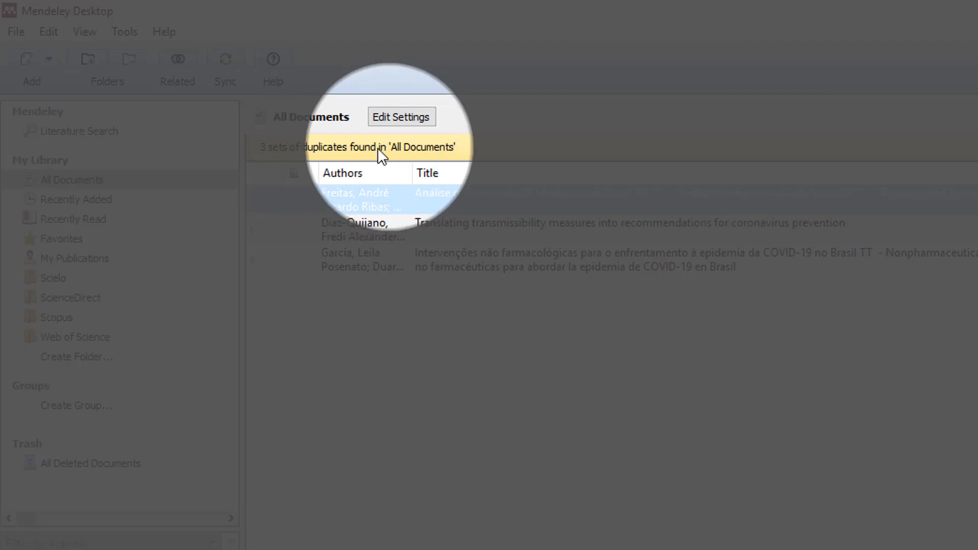
Step: Look through the duplicate sets found and expand the "Análise da gravidade da pandemia de Covid-19" set
left_click(495, 200)
left_click(456, 227)
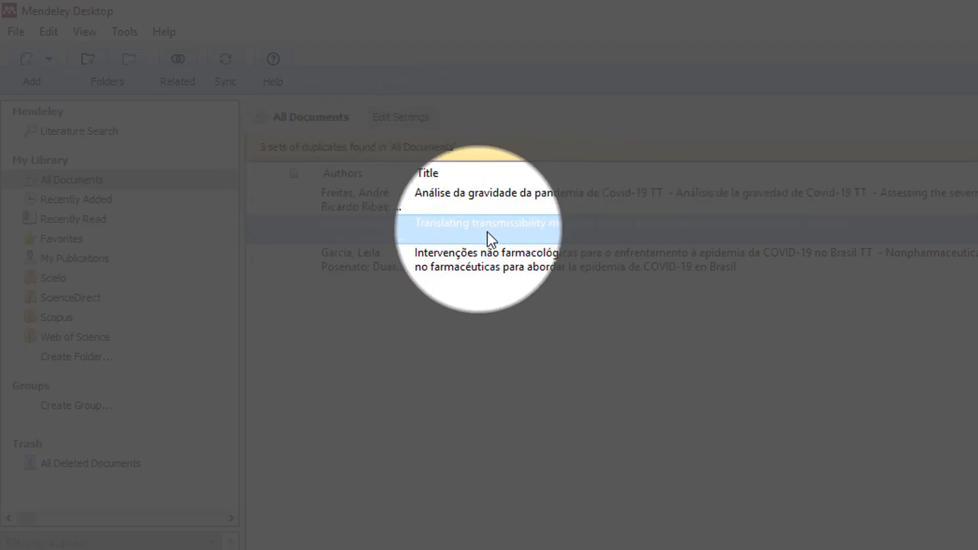
left_click(491, 254)
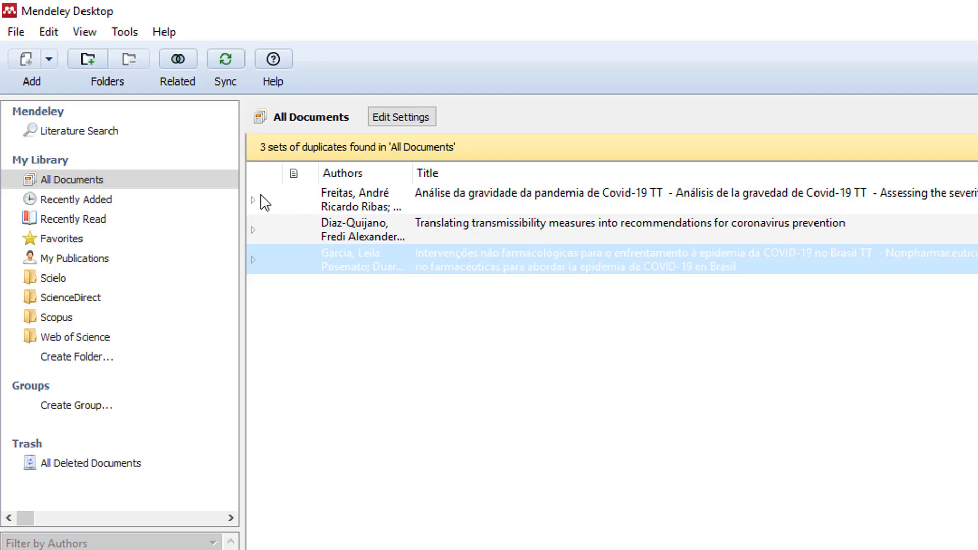
left_click(253, 200)
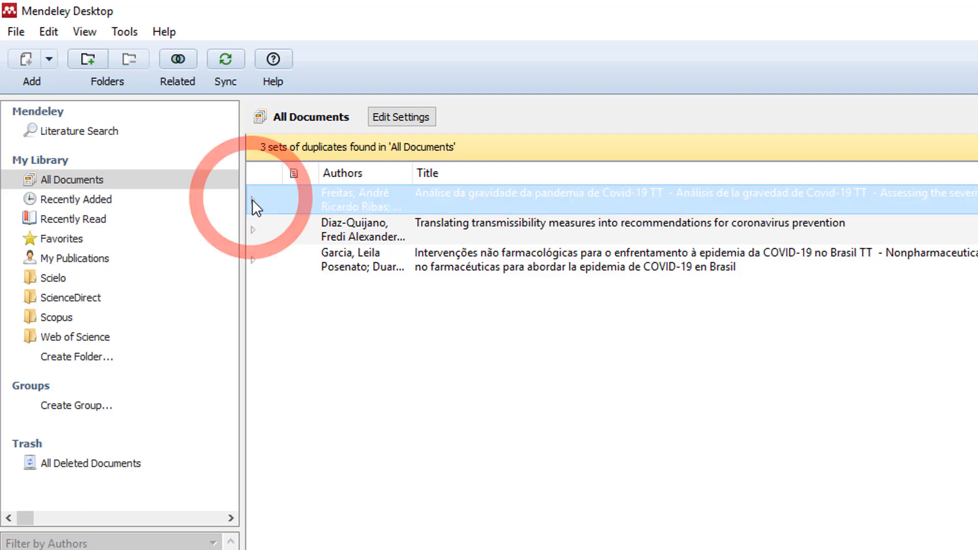
double_click(348, 195)
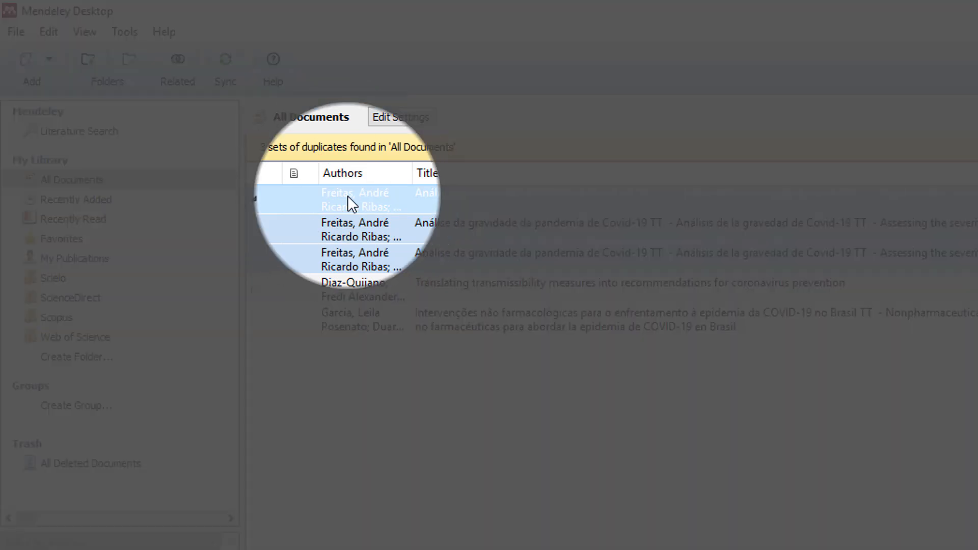
Step: Compare the details of the combined entry and its individual duplicates in the "Análise da gravidade da pandemia de Covid-19" set
left_click(339, 225)
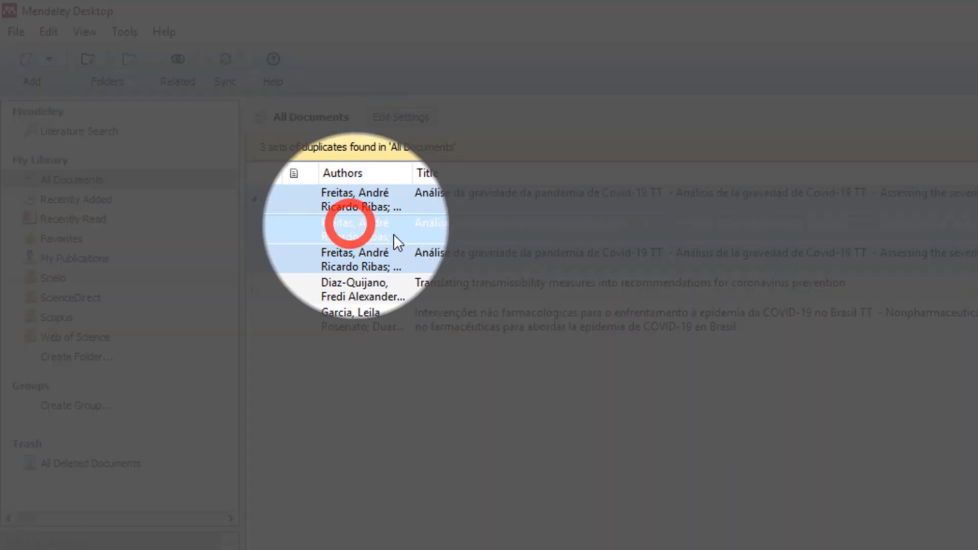
left_click(407, 260)
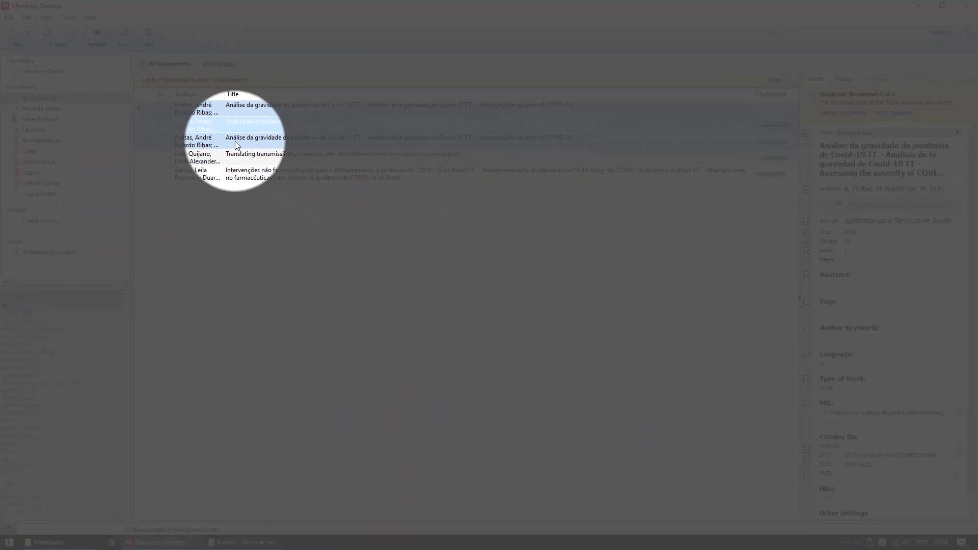
left_click(176, 108)
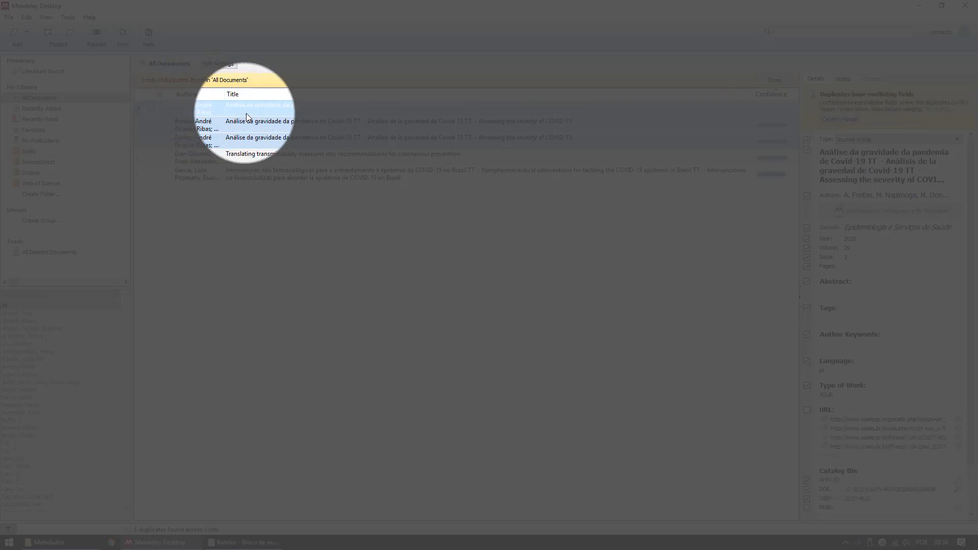
left_click(302, 124)
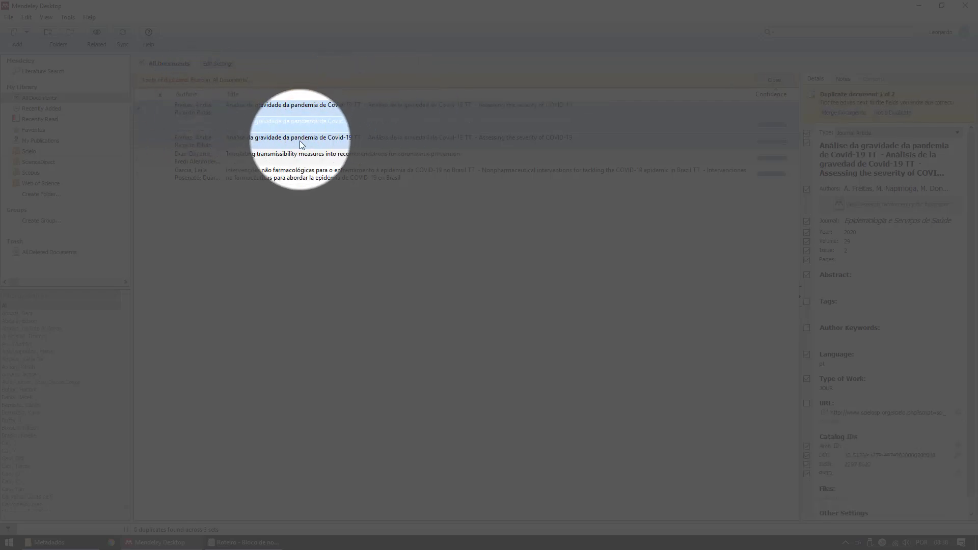
left_click(326, 132)
left_click(325, 125)
left_click(333, 141)
left_click(343, 123)
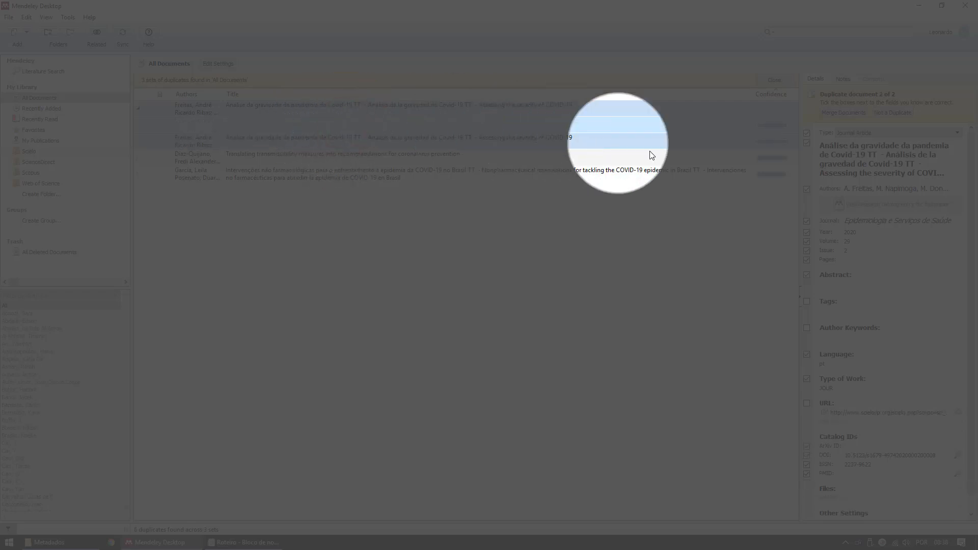
Step: Examine the confidence levels and ticked metadata fields of both duplicates in the expanded "Análise da gravidade" set
left_click(771, 125)
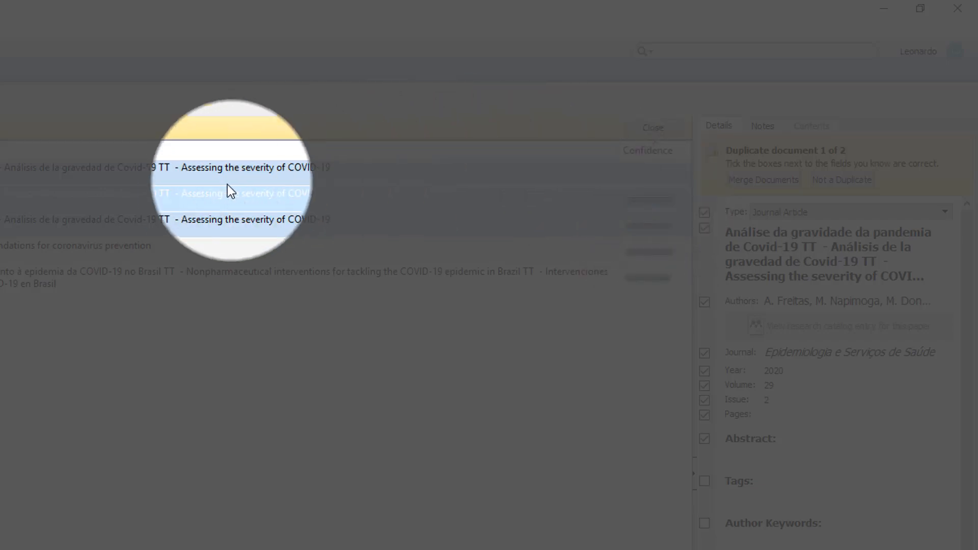
left_click(217, 220)
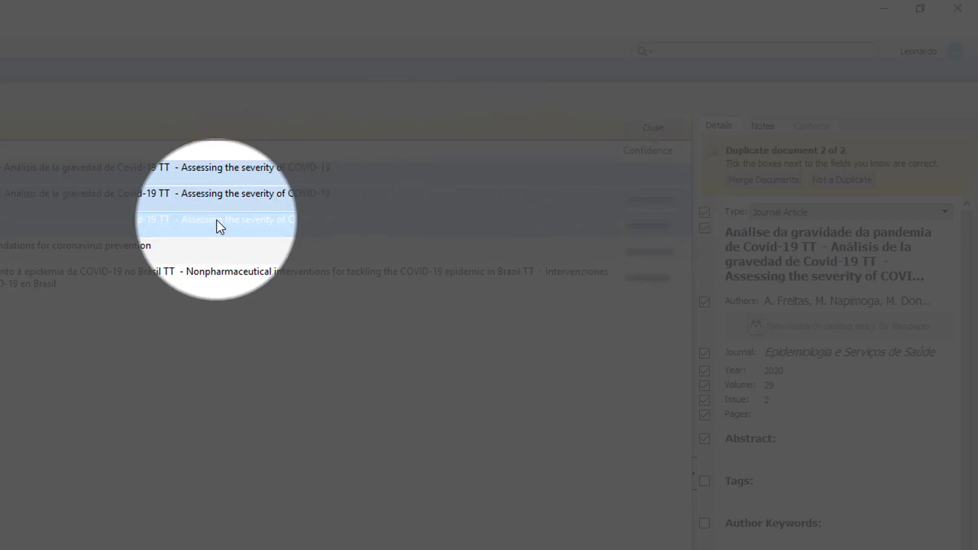
left_click(656, 200)
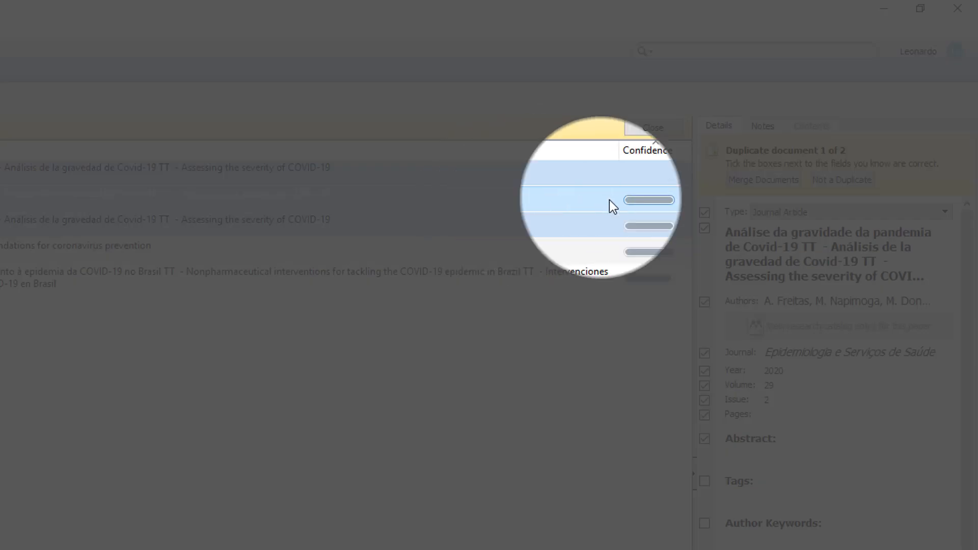
left_click(705, 228)
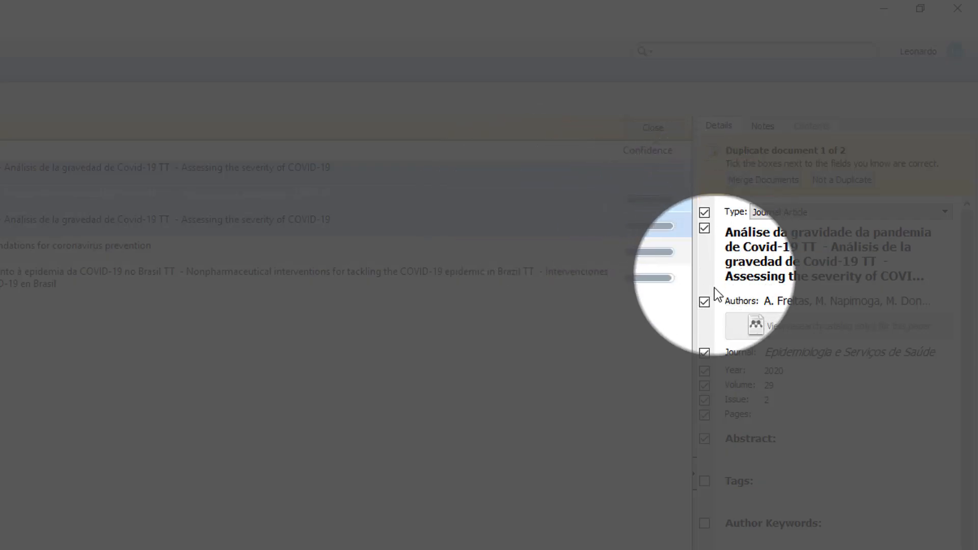
left_click(645, 226)
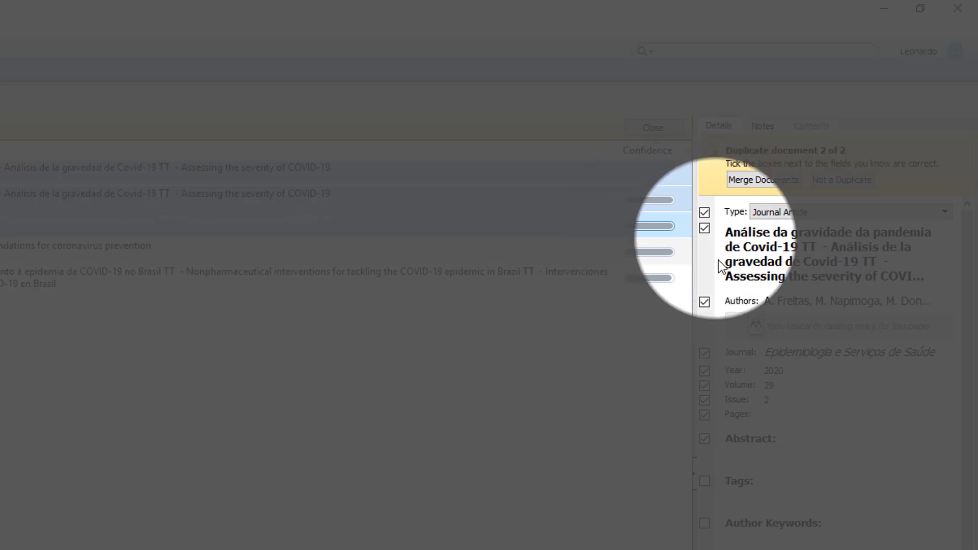
Step: Compare the detail fields and URL lists of the two individual duplicates in the "Análise da gravidade da pandemia de Covid-19" set
left_click(637, 206)
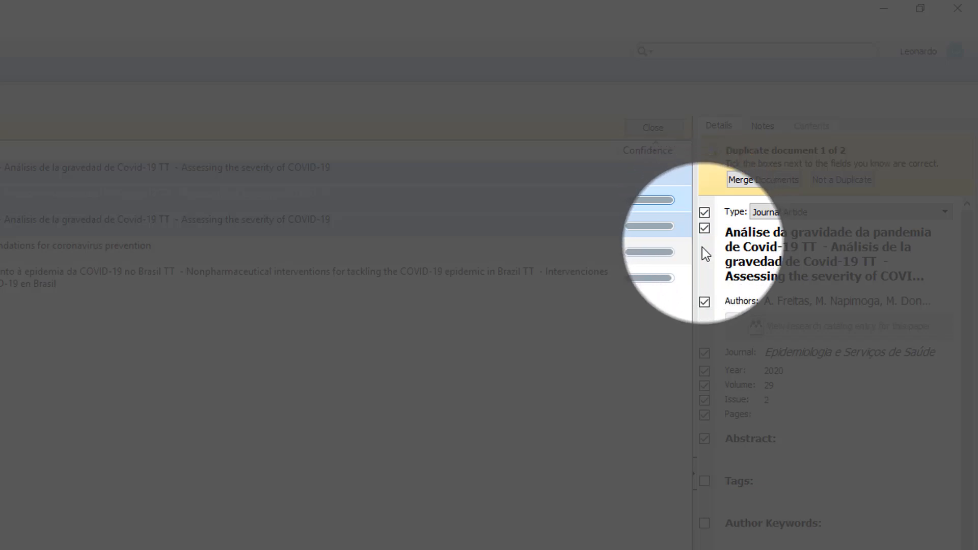
left_click(622, 231)
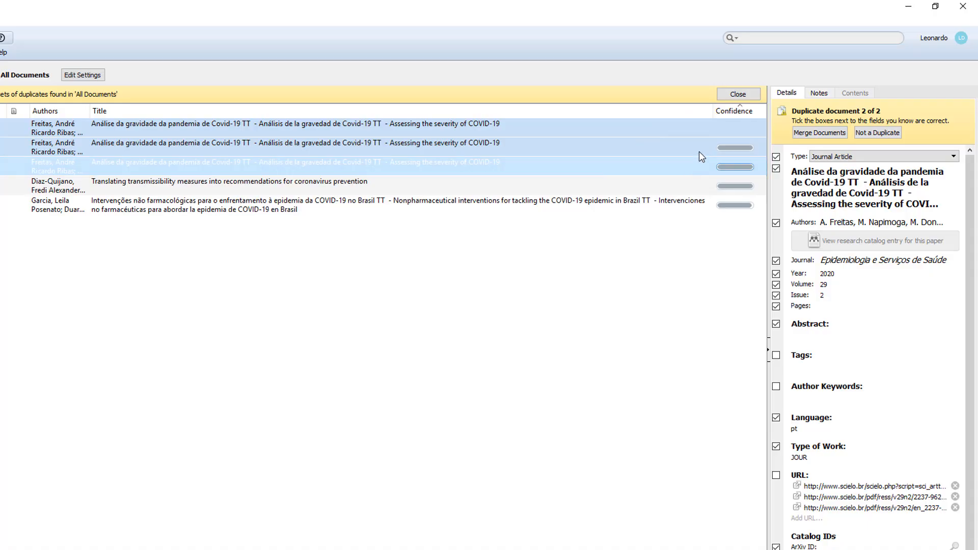
left_click(699, 151)
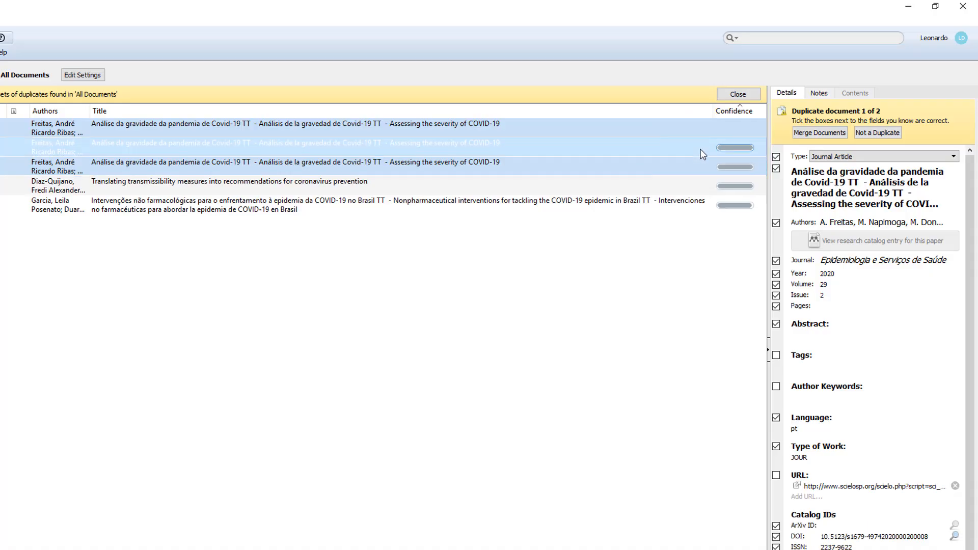
left_click(693, 168)
left_click(696, 151)
left_click(692, 164)
left_click(686, 151)
left_click(686, 163)
left_click(687, 150)
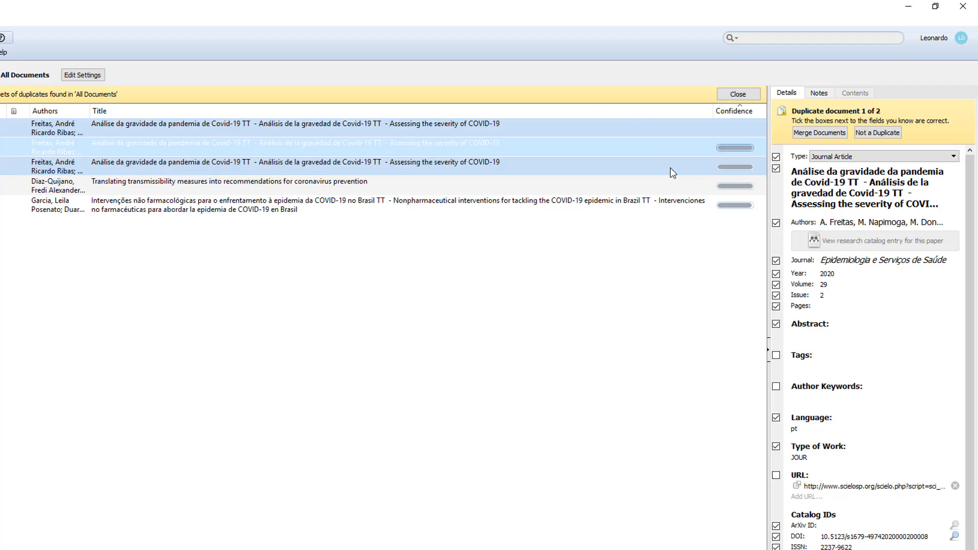
left_click(673, 173)
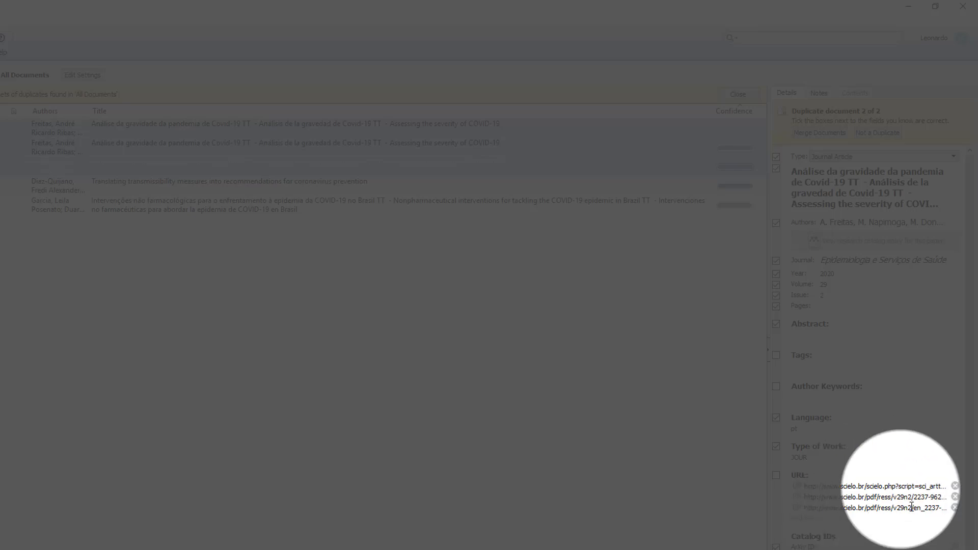
left_click(706, 152)
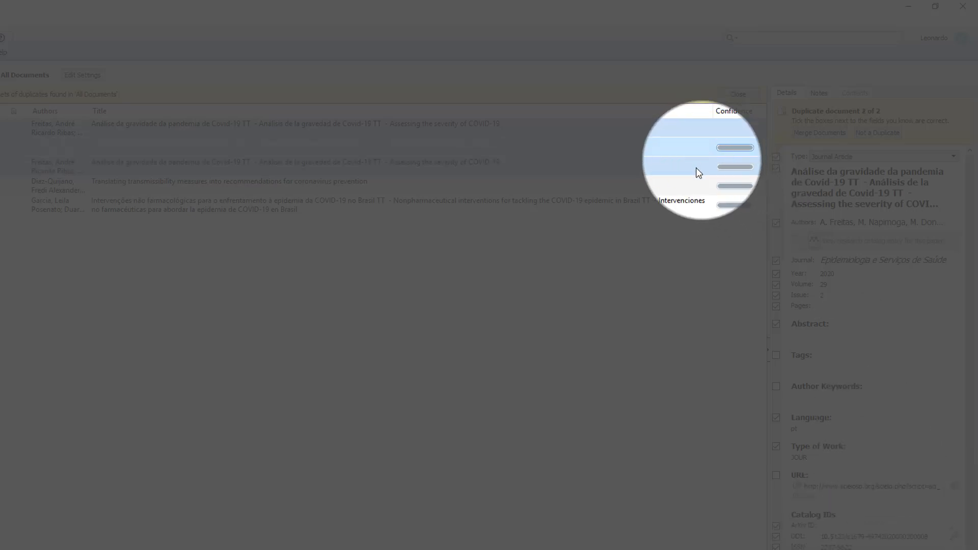
Step: Merge the duplicates in the "Análise da gravidade da pandemia de Covid-19" set and confirm the merge
left_click(695, 172)
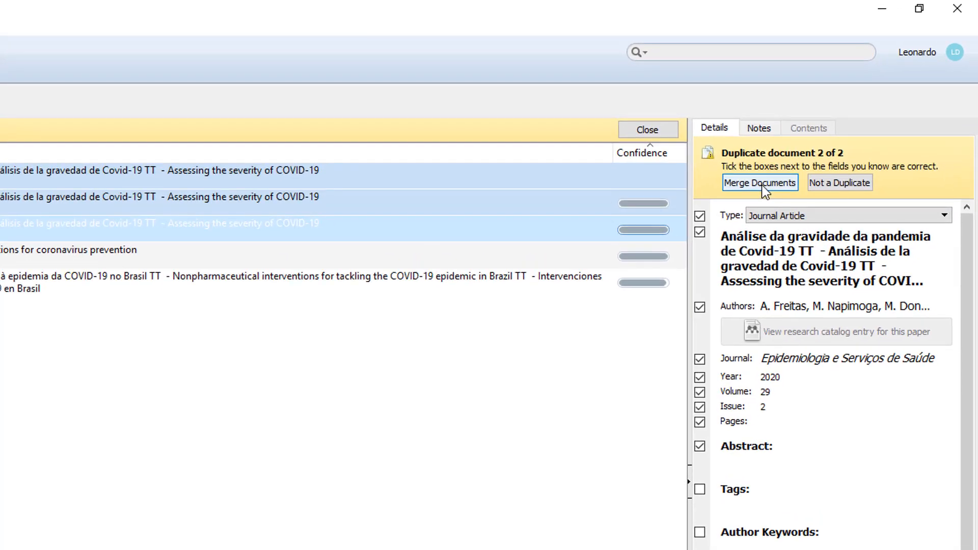
left_click(765, 190)
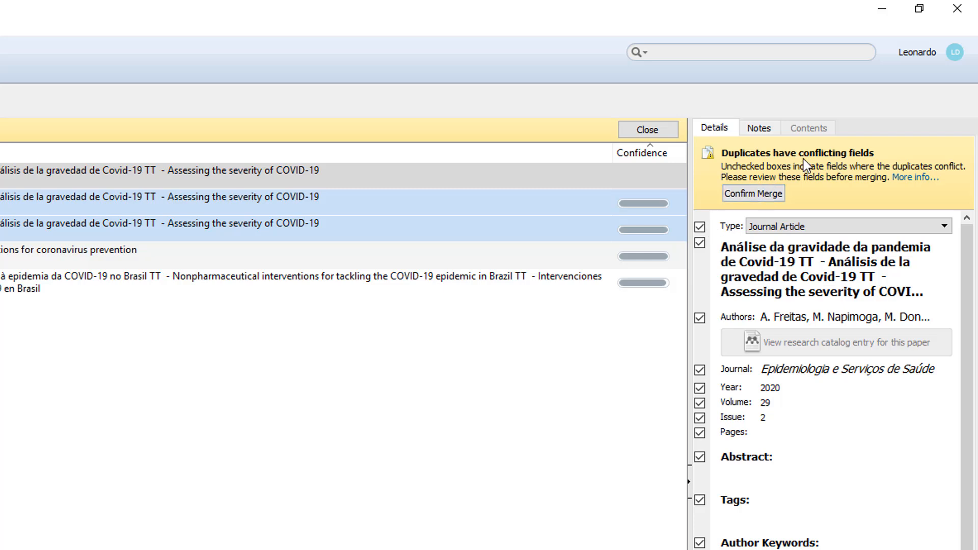
left_click(765, 194)
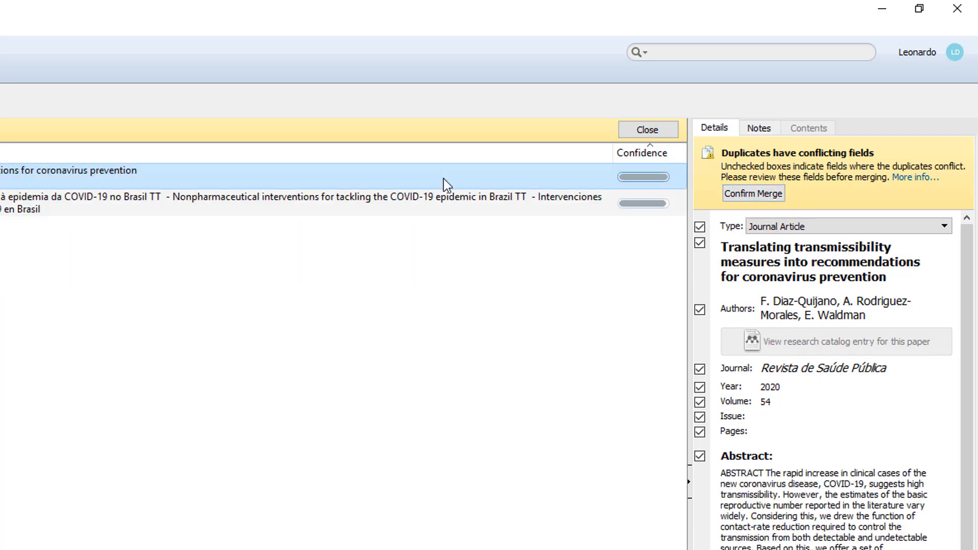
Step: Expand and collapse the "Translating transmissibility measures into recommendations for coronavirus prevention" set, and confirm the merge of its duplicates
left_click(604, 179)
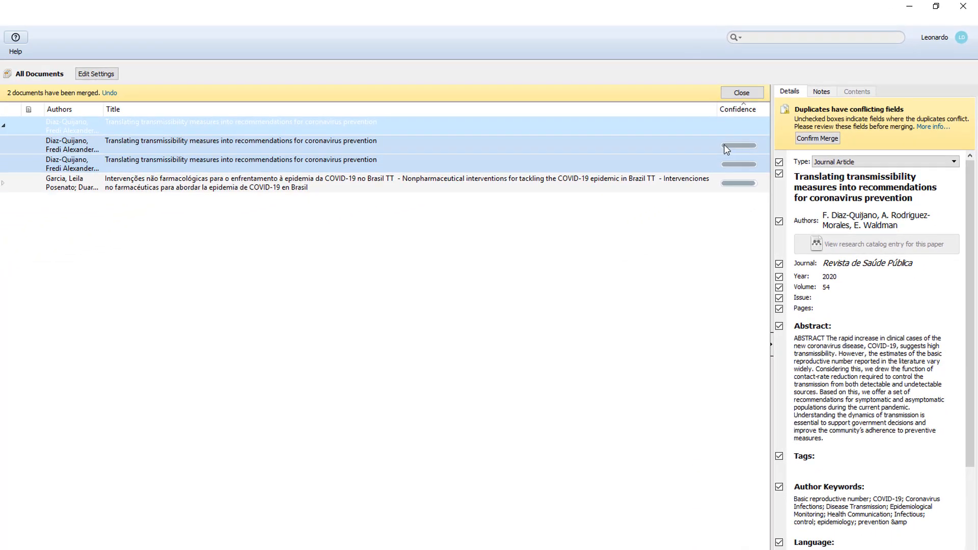
left_click(626, 149)
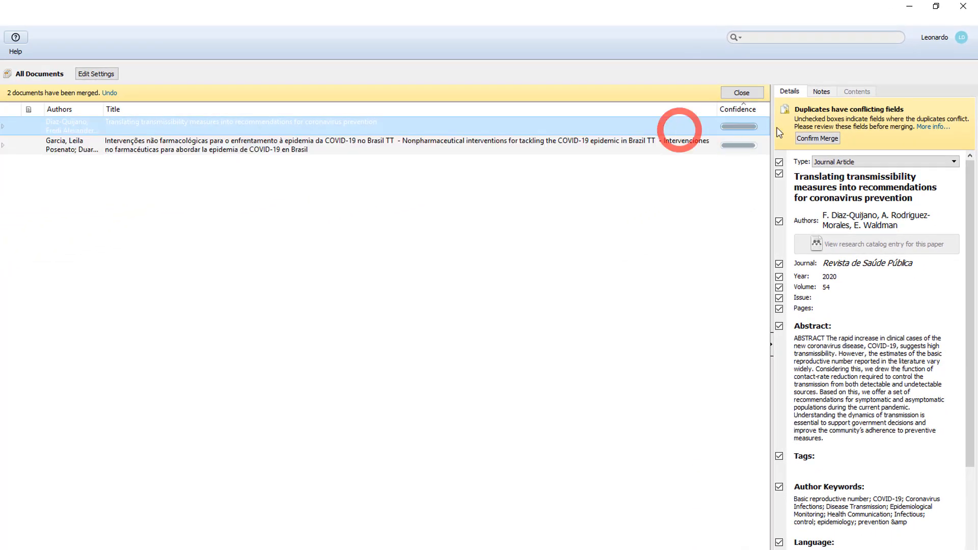
left_click(818, 139)
Step: Expand the "Intervenções não farmacológicas para o enfrentamento à epidemia da COVID-19" set and compare the titles of its two duplicates
left_click(118, 125)
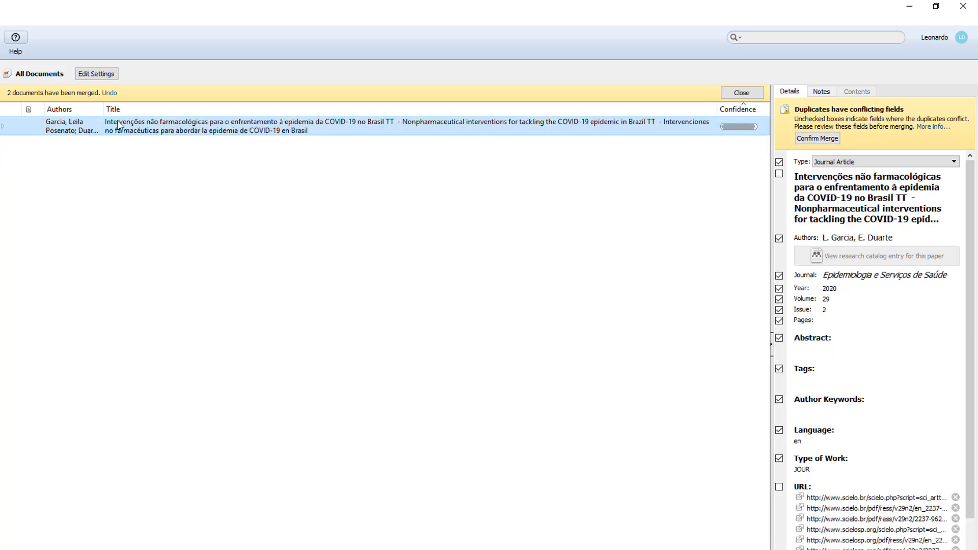
left_click(211, 126)
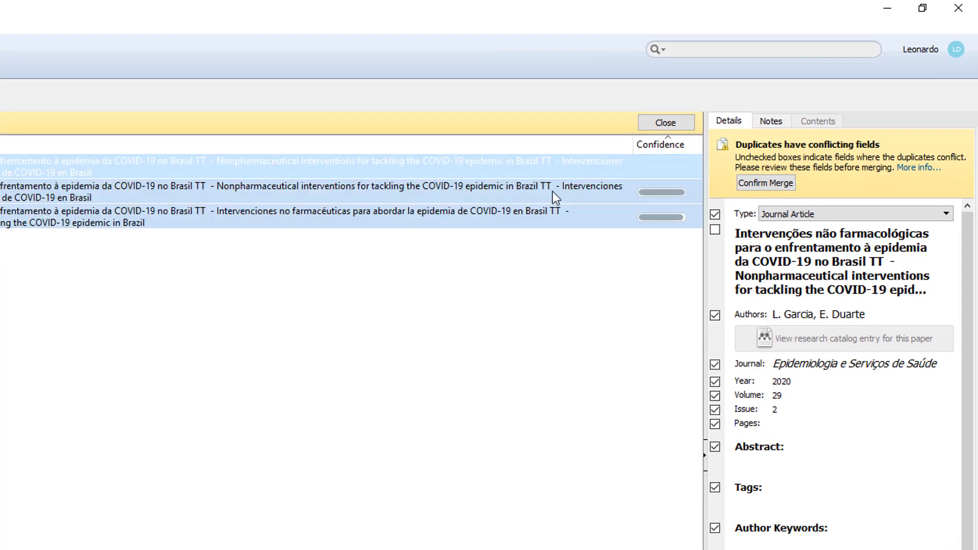
left_click(550, 194)
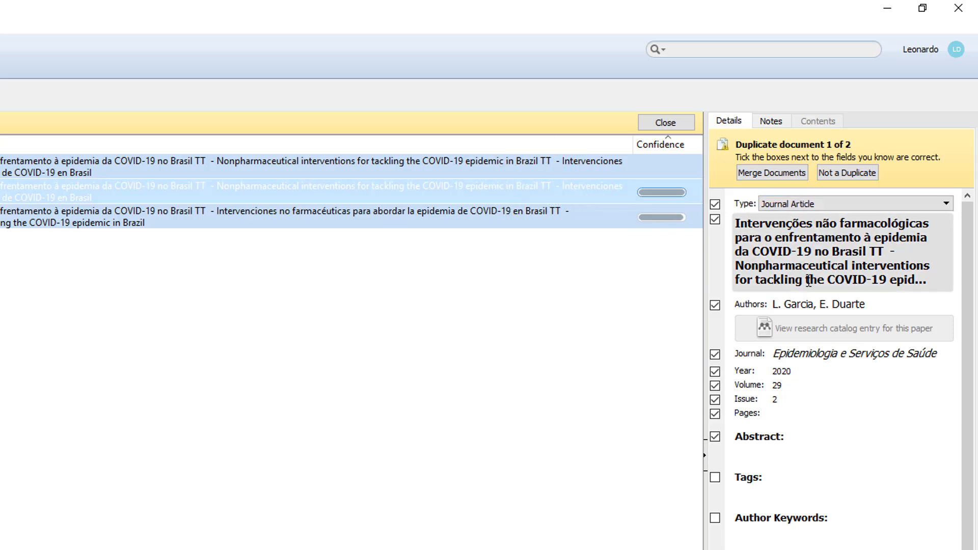
left_click(460, 212)
left_click(480, 184)
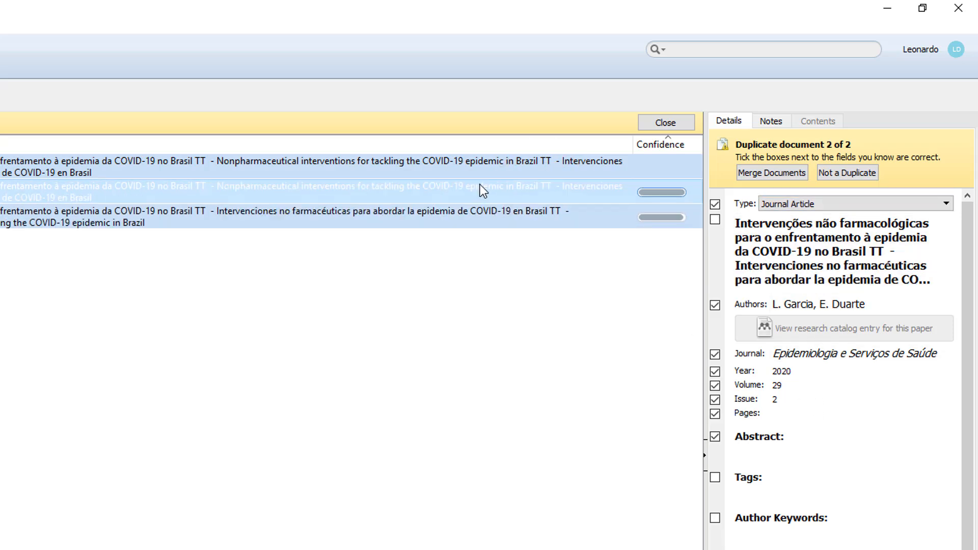
left_click(467, 213)
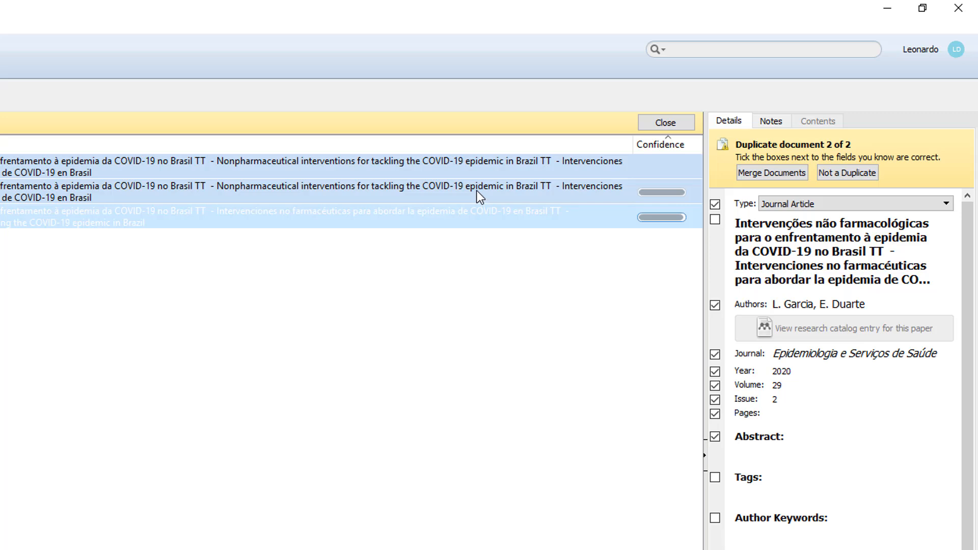
left_click(476, 191)
left_click(470, 216)
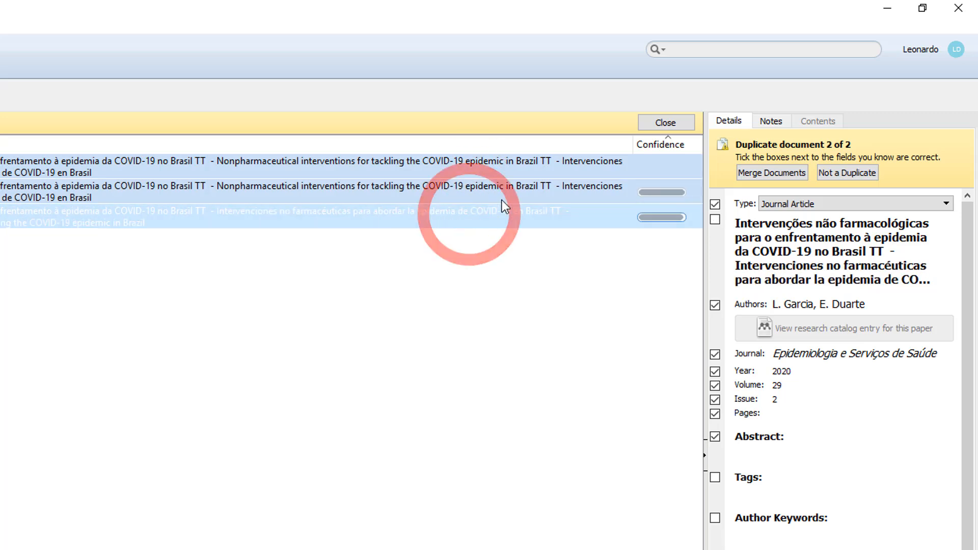
left_click(537, 190)
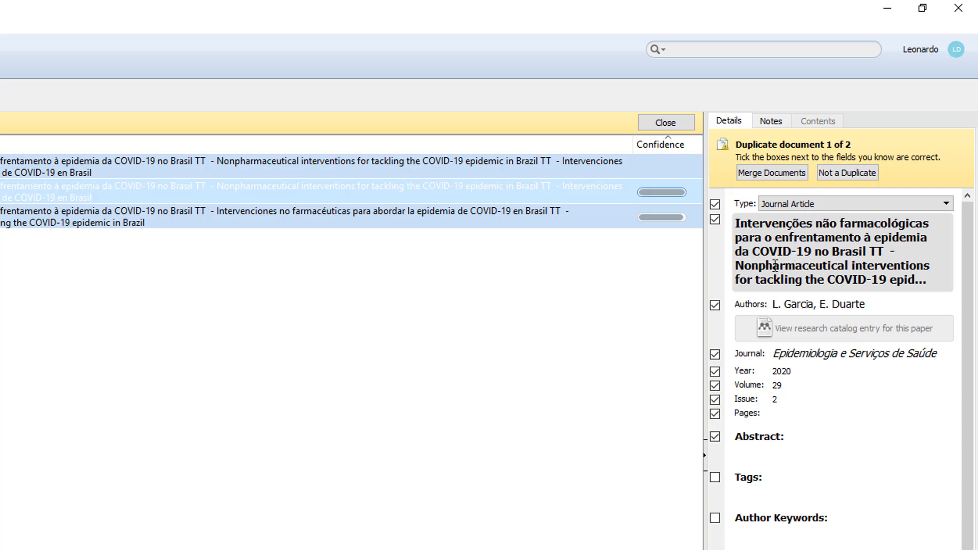
left_click(611, 222)
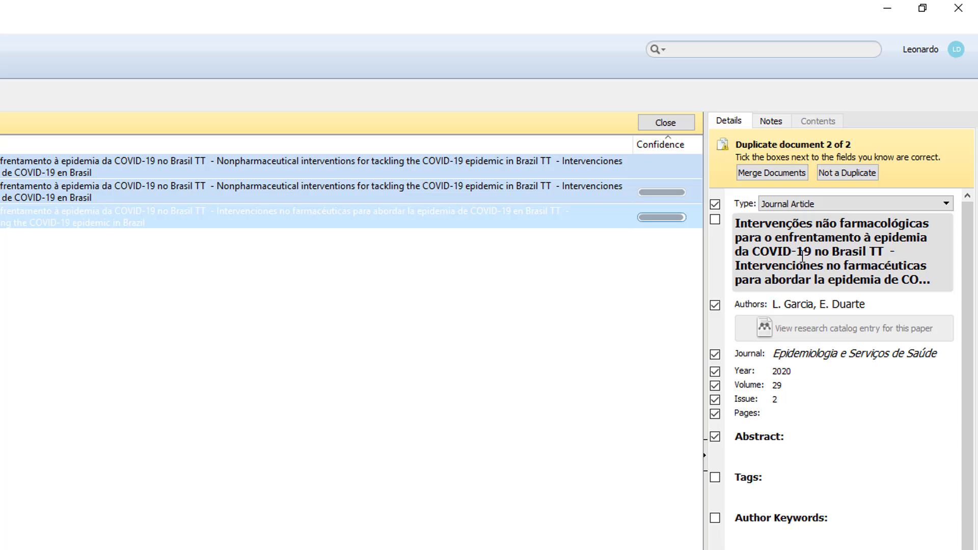
Step: Switch between the two "Intervenções não farmacológicas" duplicates and check which one has its title field ticked as correct
left_click(595, 185)
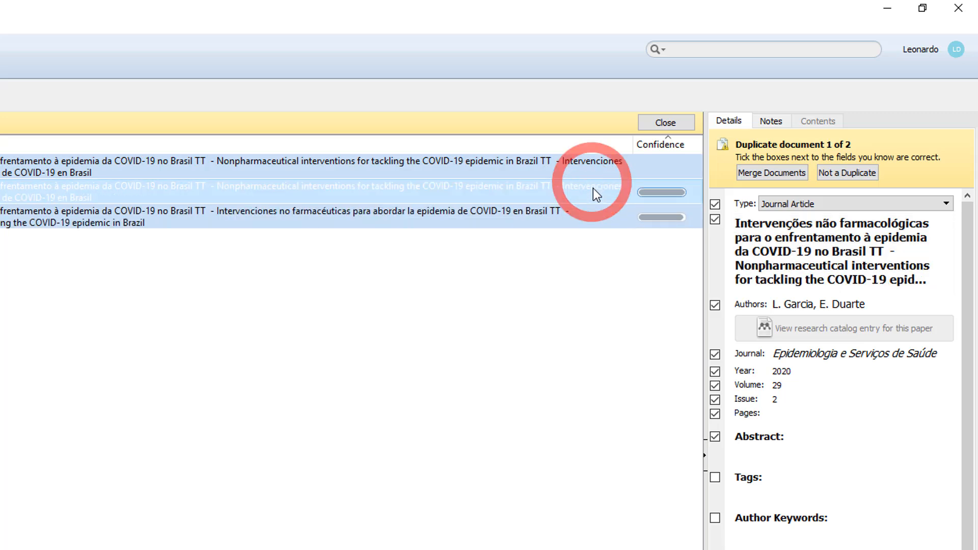
left_click(582, 220)
left_click(582, 189)
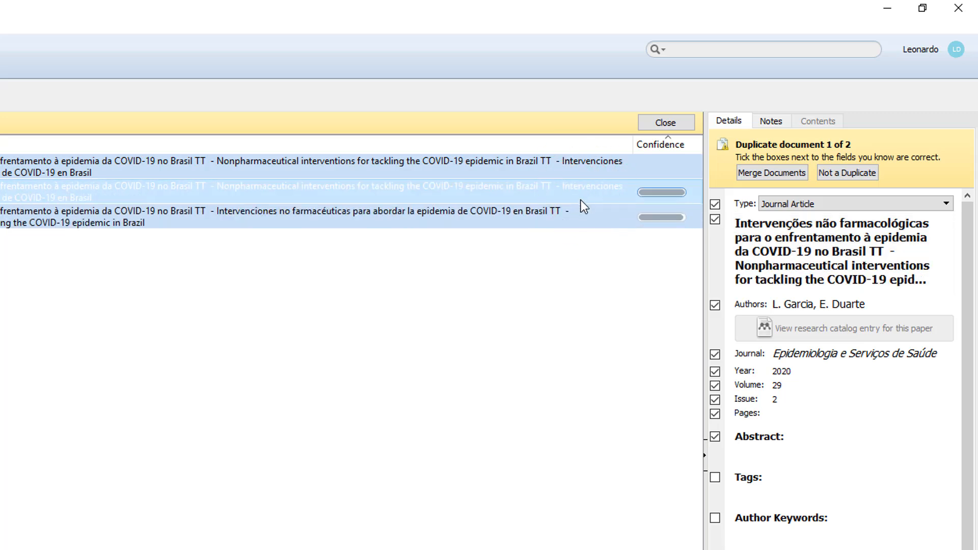
left_click(585, 210)
left_click(581, 194)
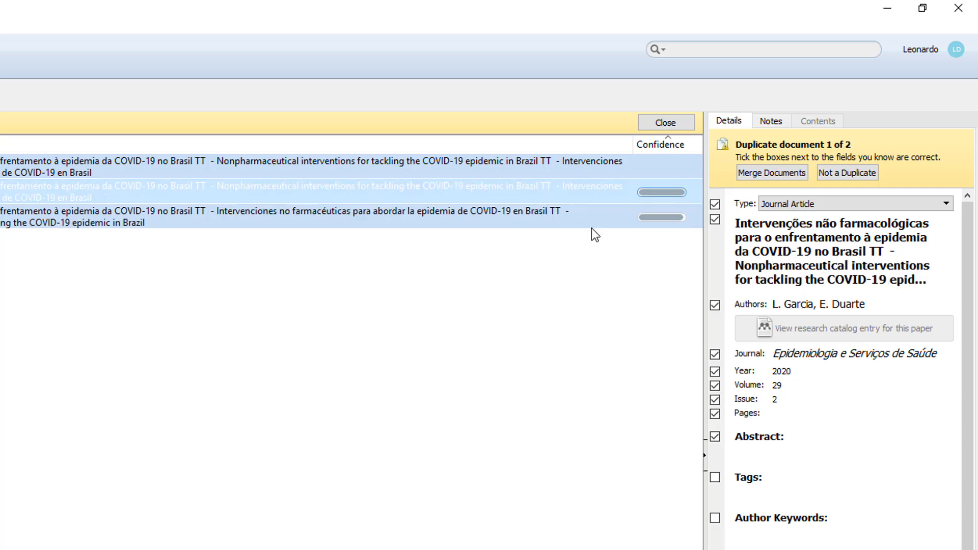
left_click(592, 224)
left_click(593, 202)
left_click(594, 218)
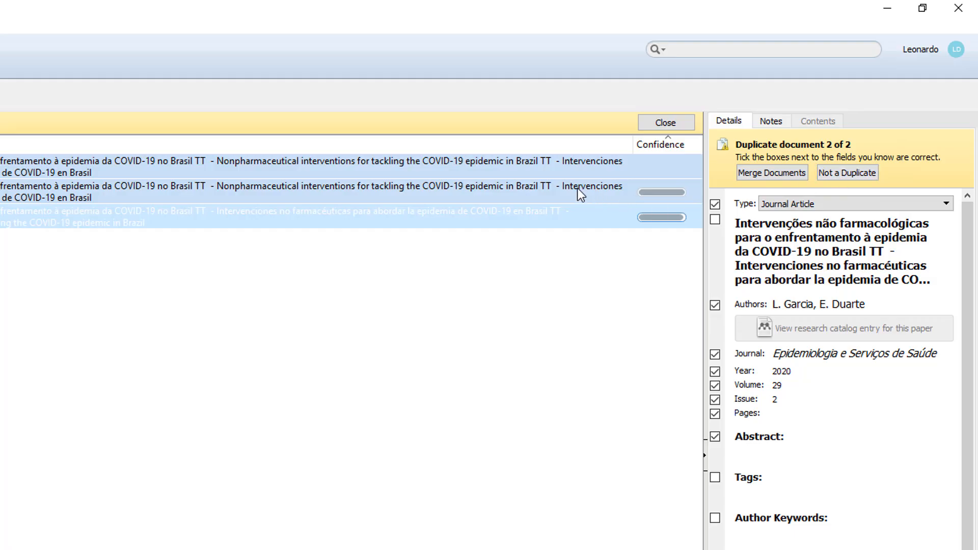
left_click(577, 188)
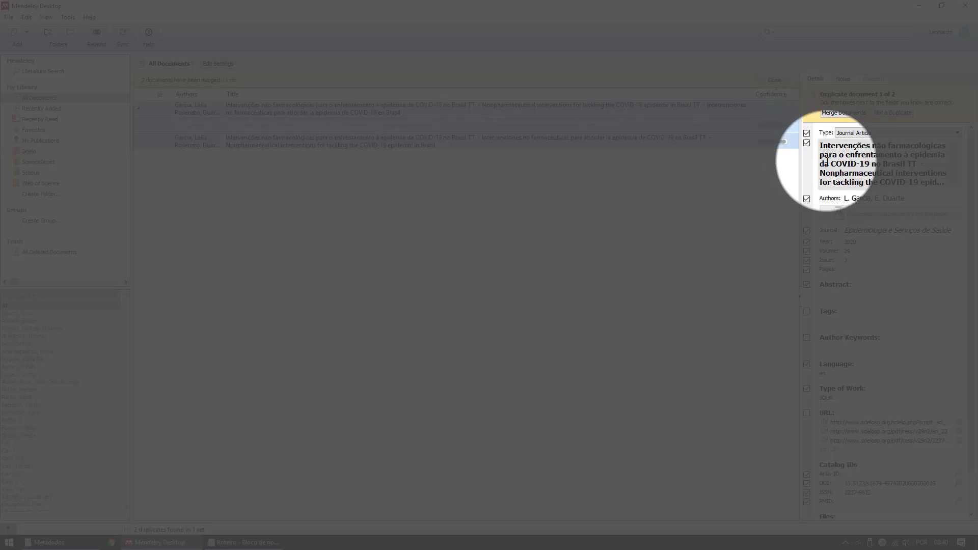
left_click(704, 138)
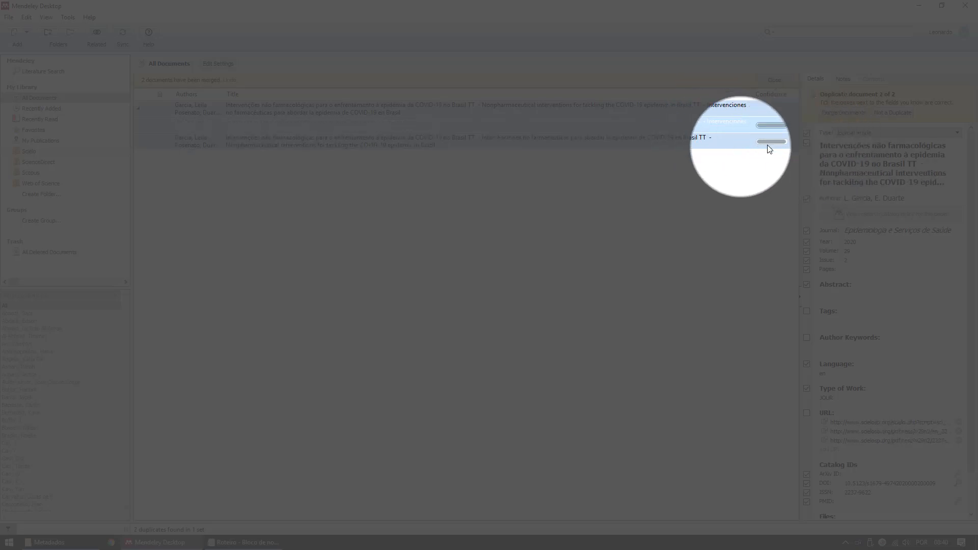
left_click(726, 122)
left_click(718, 140)
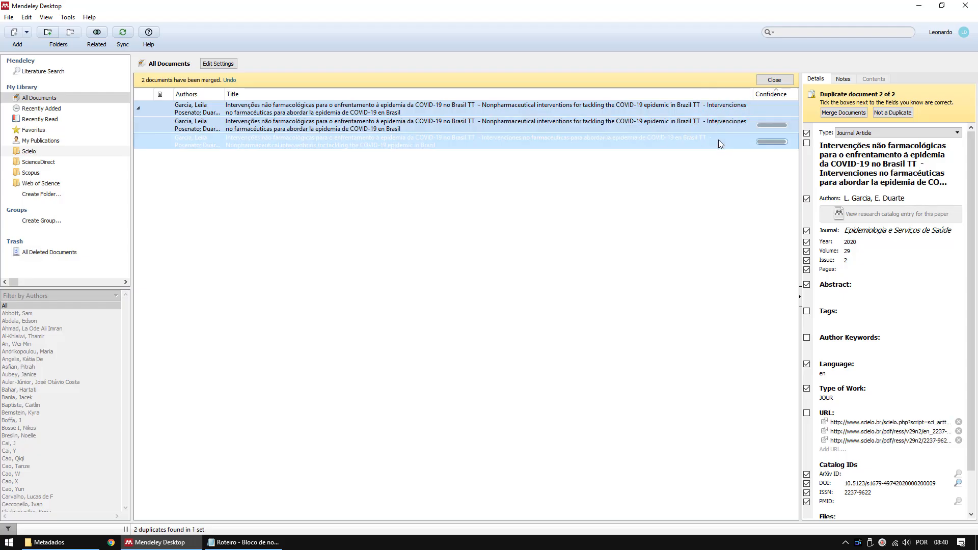
Step: Compare the URL lists and remaining detail fields of the two "Intervenções não farmacológicas" duplicates
left_click(721, 121)
left_click(723, 143)
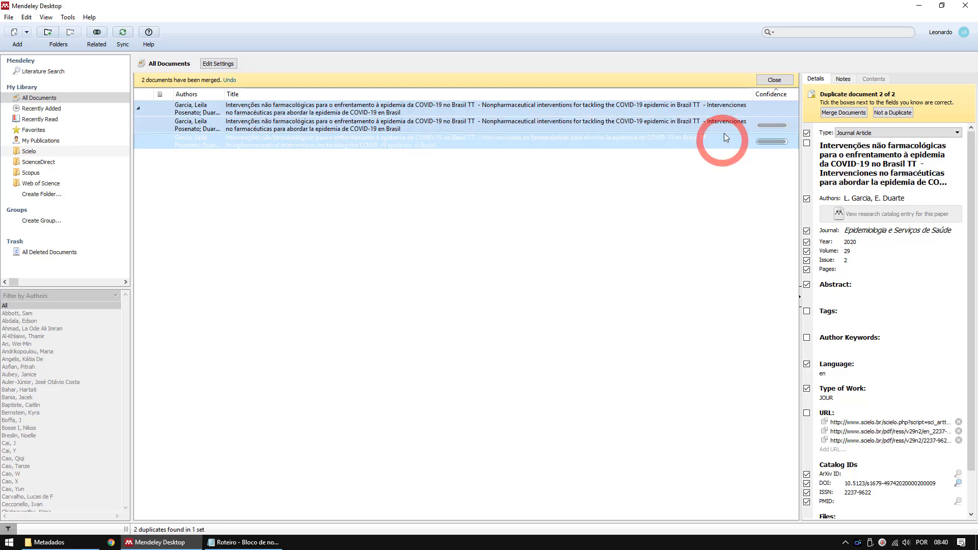
left_click(724, 129)
left_click(722, 143)
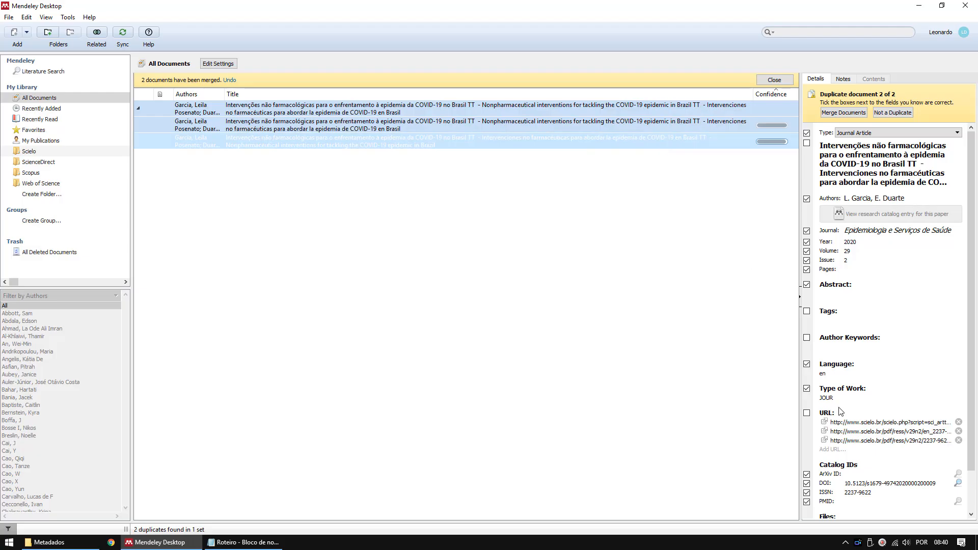
left_click(652, 139)
left_click(660, 120)
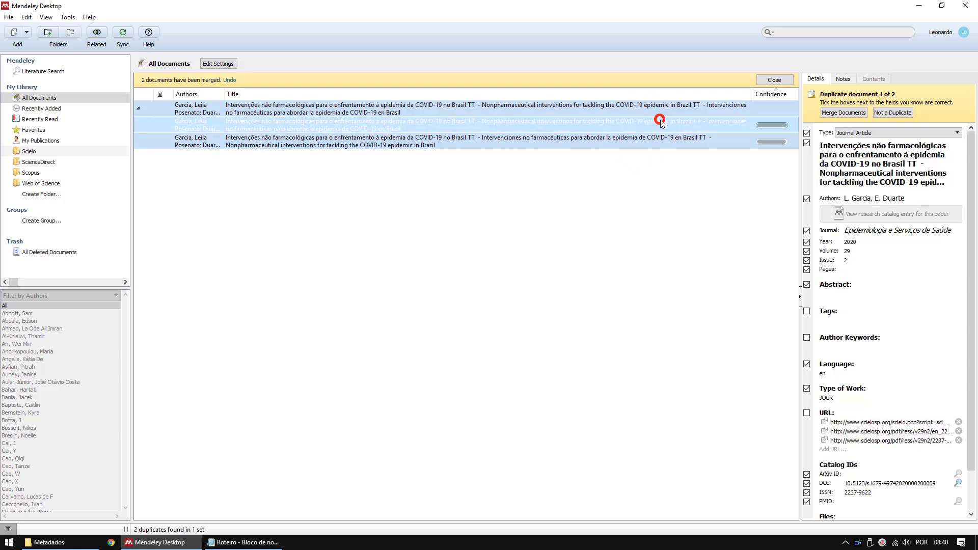
left_click(664, 134)
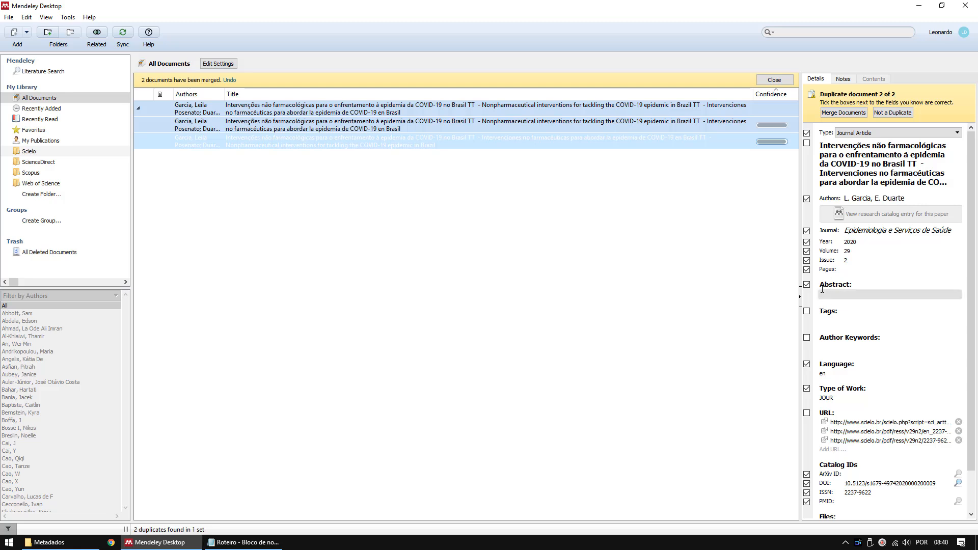
left_click(700, 141)
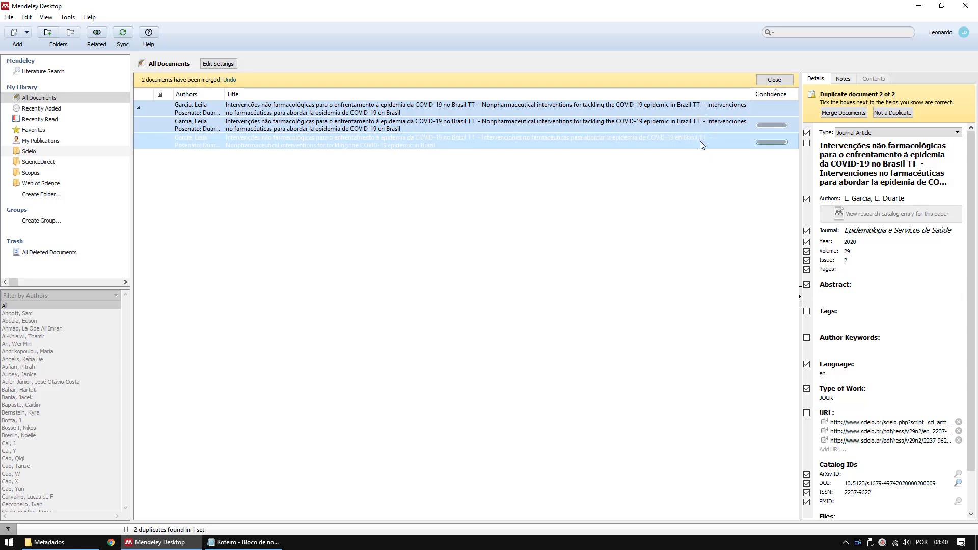
Step: Highlight the "Nonpharmaceutical interventions" part of the first duplicate's title and compare it with the second duplicate's title
left_click(713, 130)
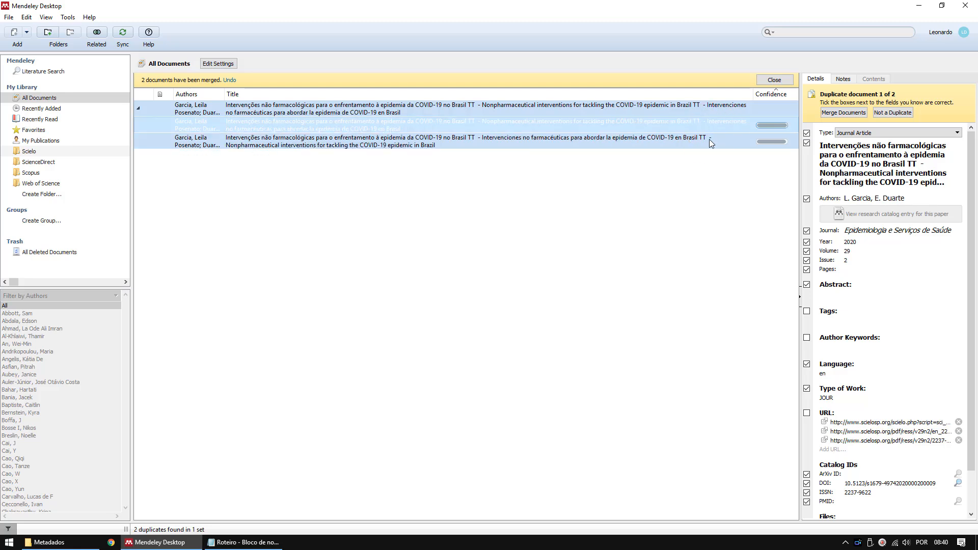
left_click(865, 175)
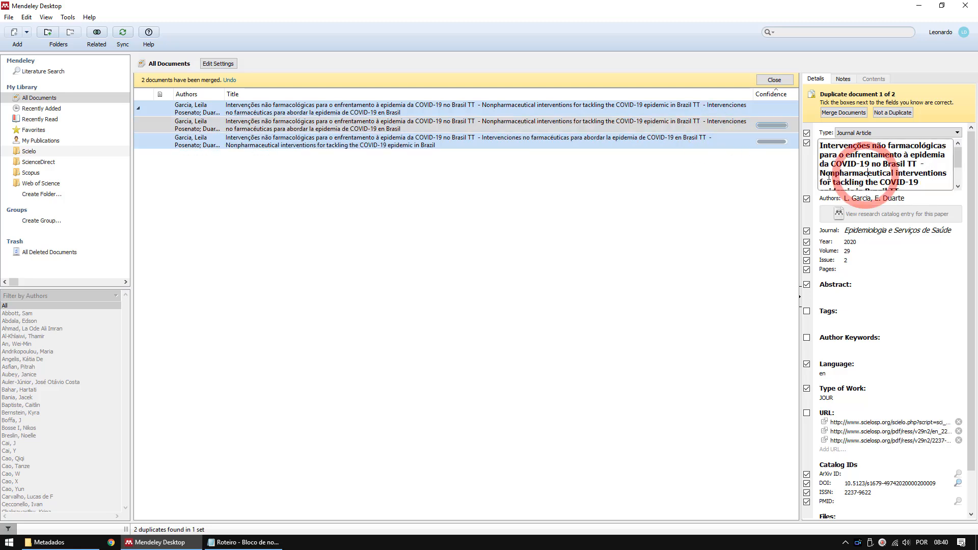
left_click_drag(821, 174, 919, 191)
left_click(807, 143)
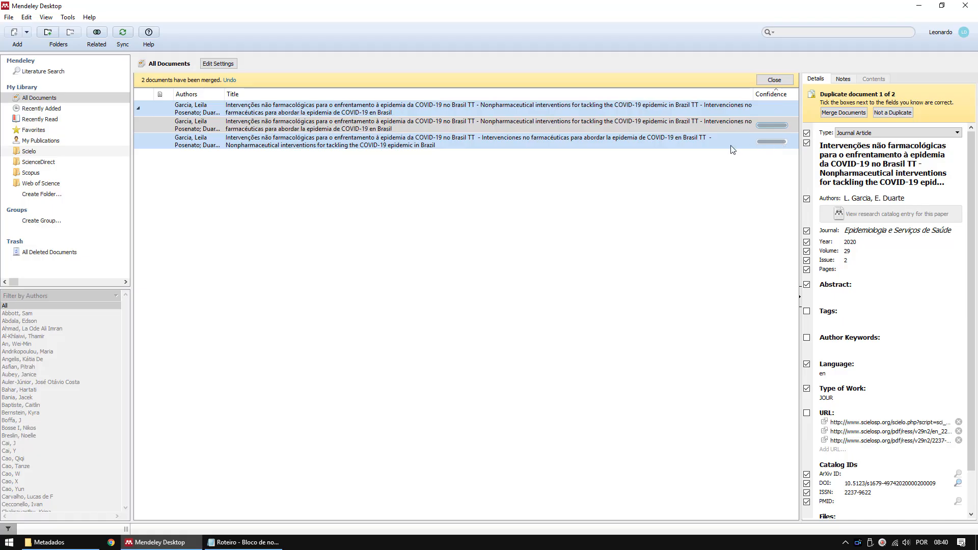
left_click(732, 147)
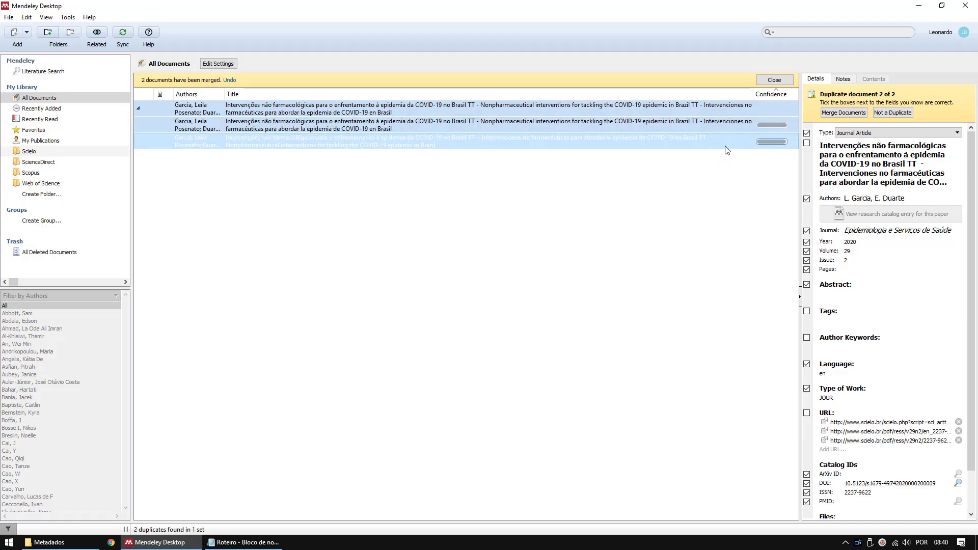
Step: Mark the second "Intervenções não farmacológicas" duplicate's title as the correct one and compare it with the first duplicate
left_click(807, 144)
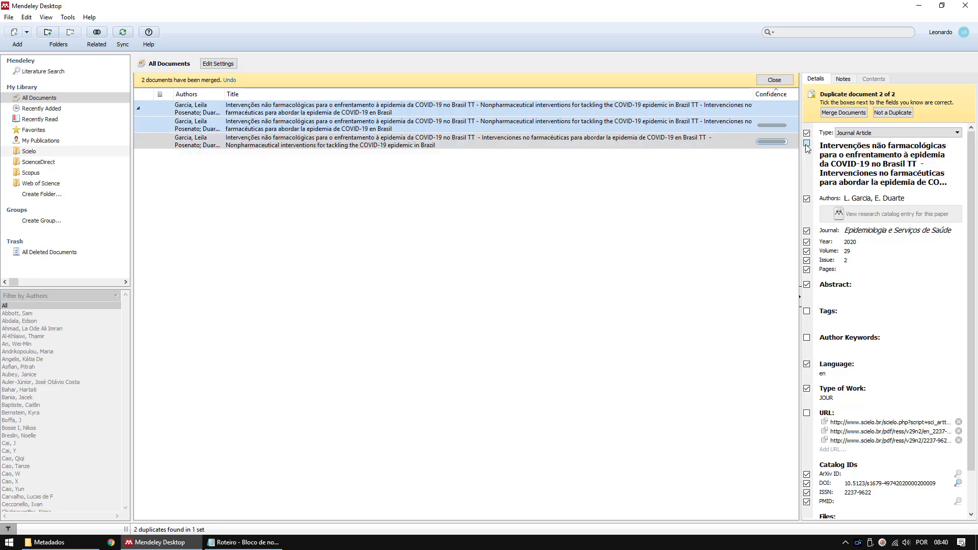
left_click(767, 124)
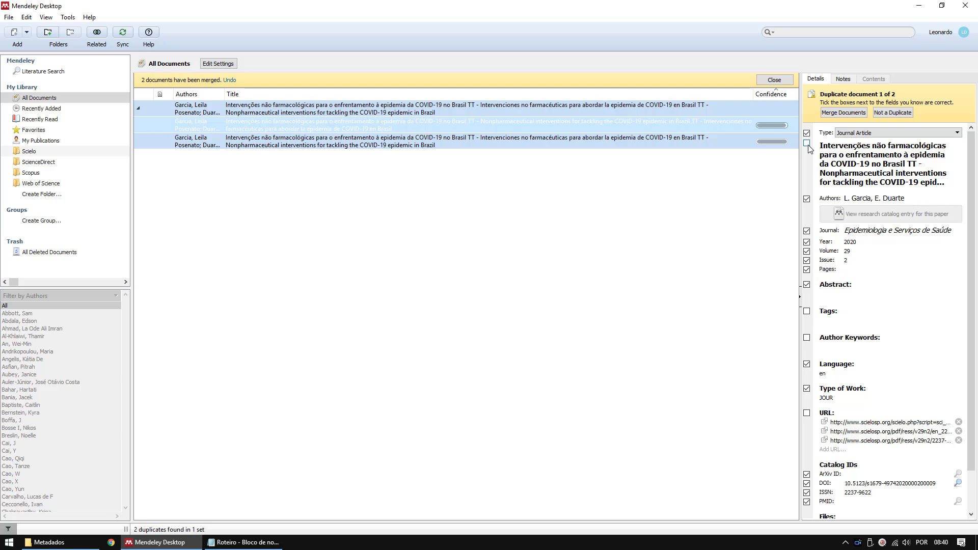
left_click(746, 142)
left_click(748, 127)
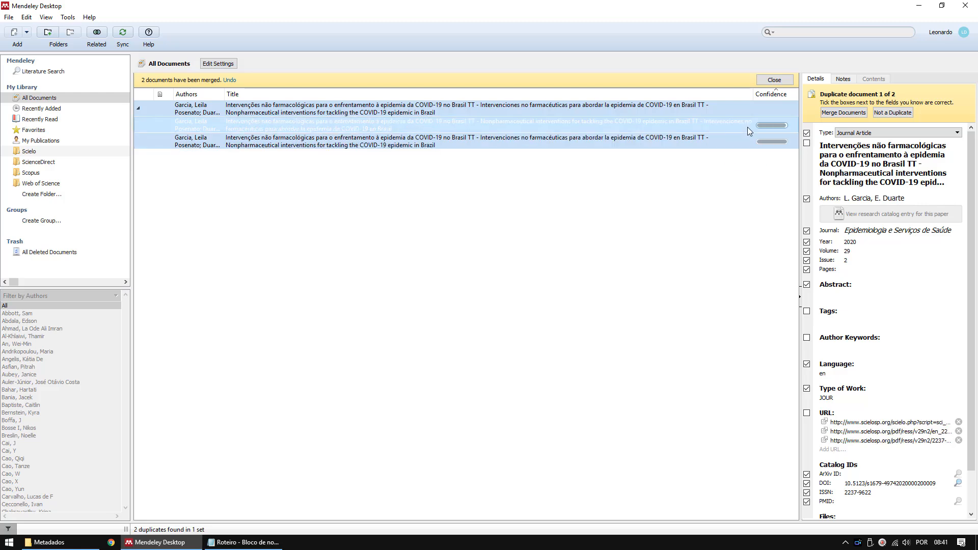
left_click(745, 137)
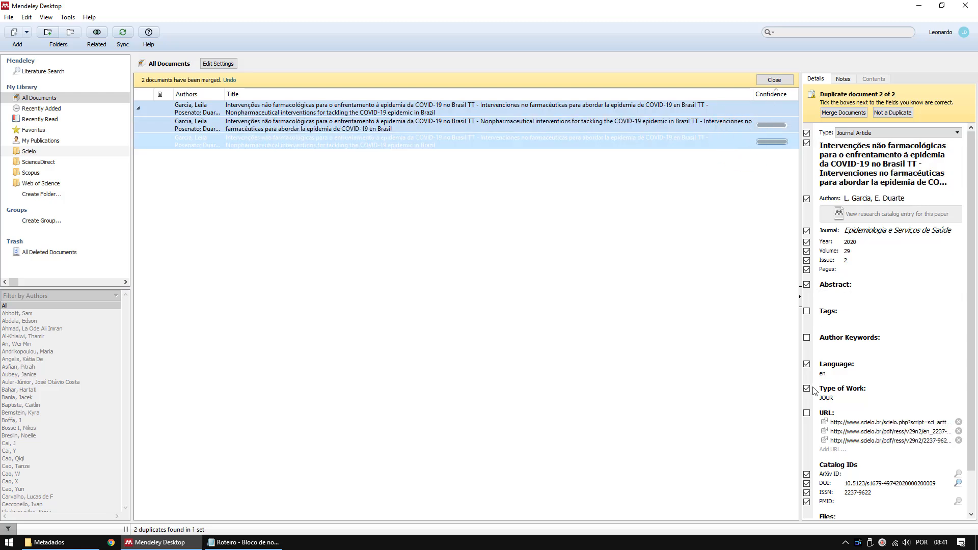
Step: Compare the URL lists of both duplicates and mark the second duplicate's scielo.br URLs as correct
scroll(859, 331, "down", 1)
scroll(858, 348, "up", 1)
left_click(659, 127)
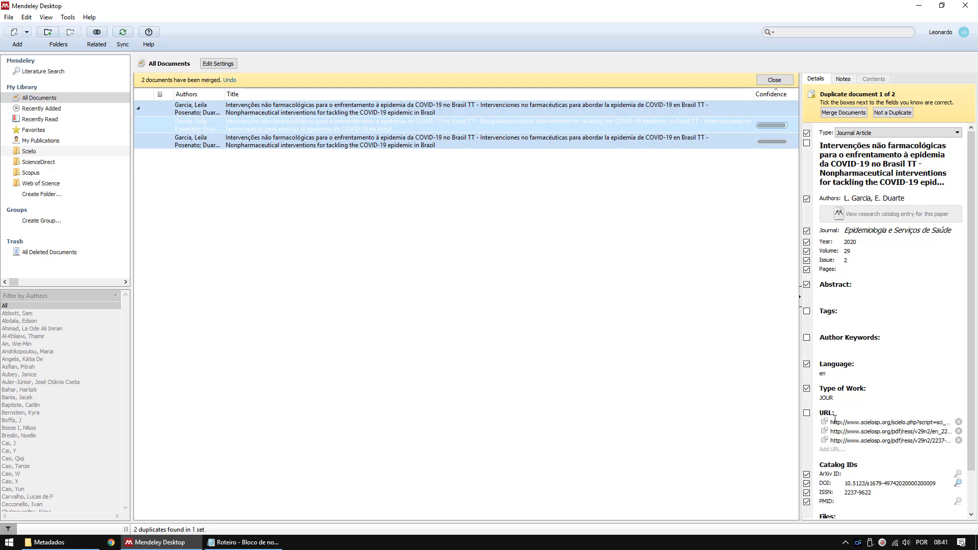
left_click(737, 147)
left_click(725, 131)
left_click(679, 145)
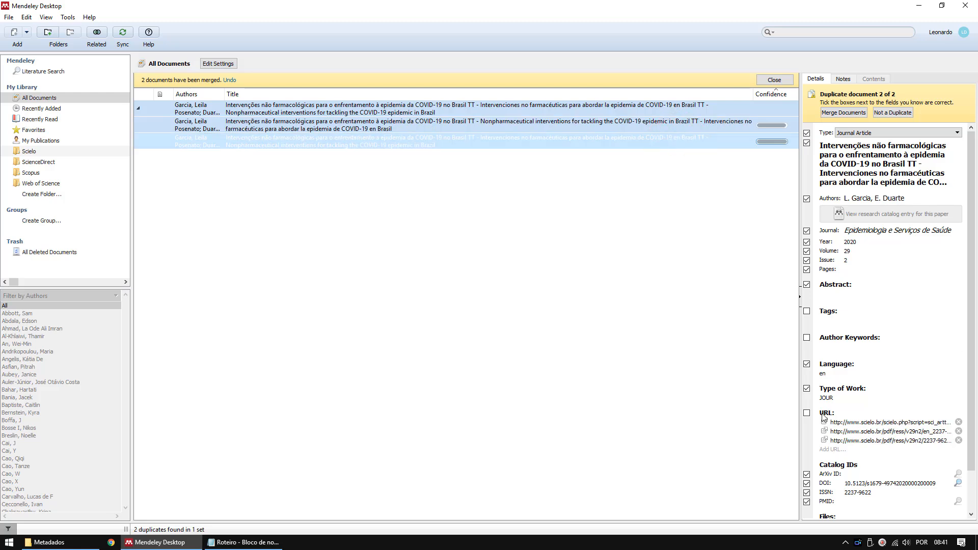
left_click(807, 413)
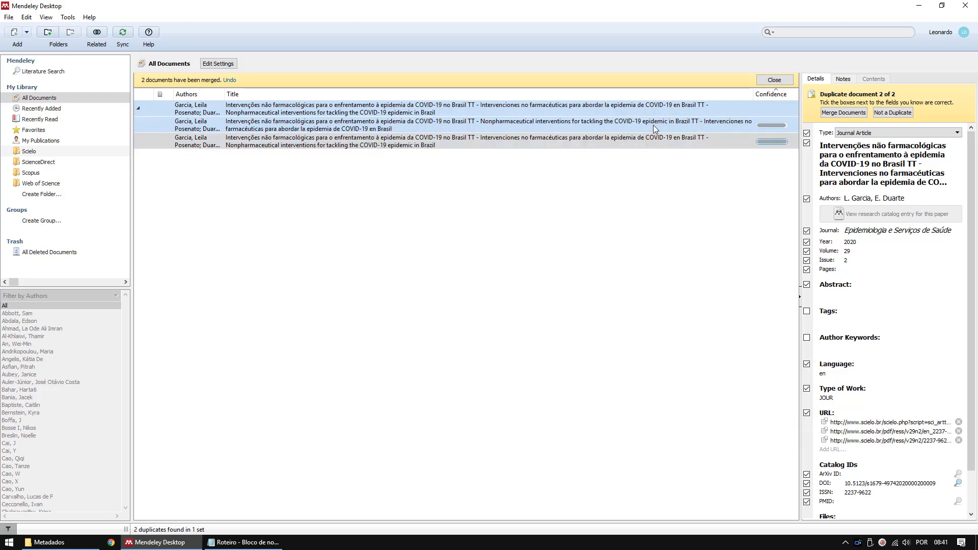
Step: Switch between the two duplicates to check which title and URL fields are ticked as correct
left_click(656, 141)
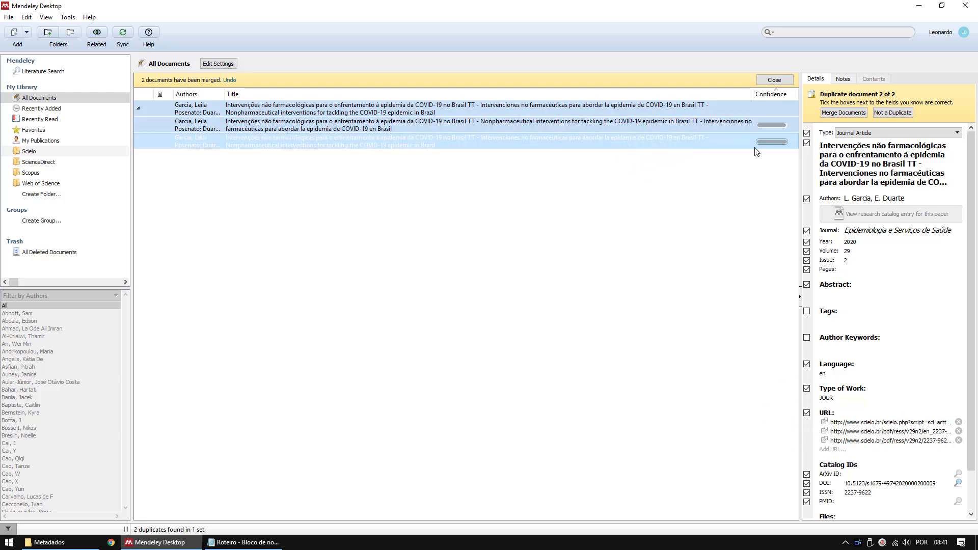
left_click(741, 127)
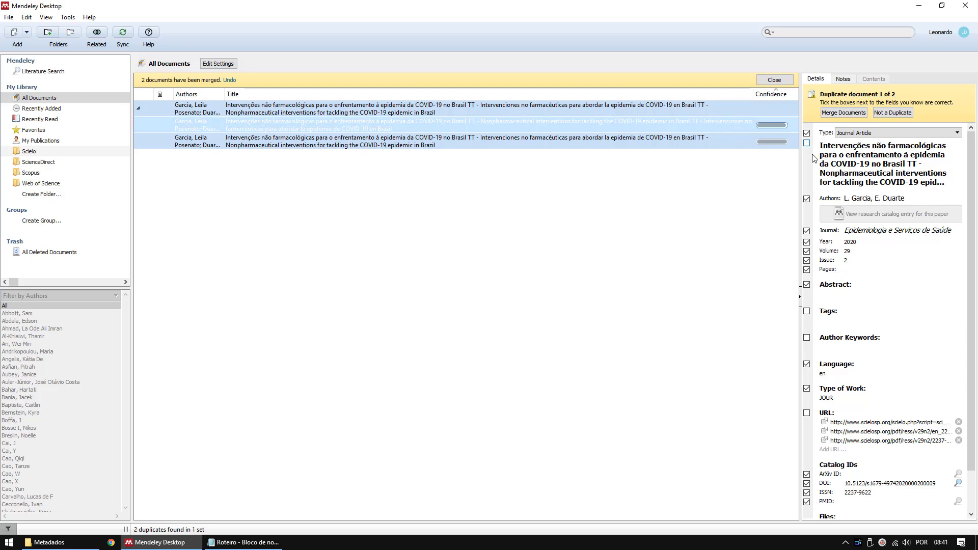
left_click(753, 143)
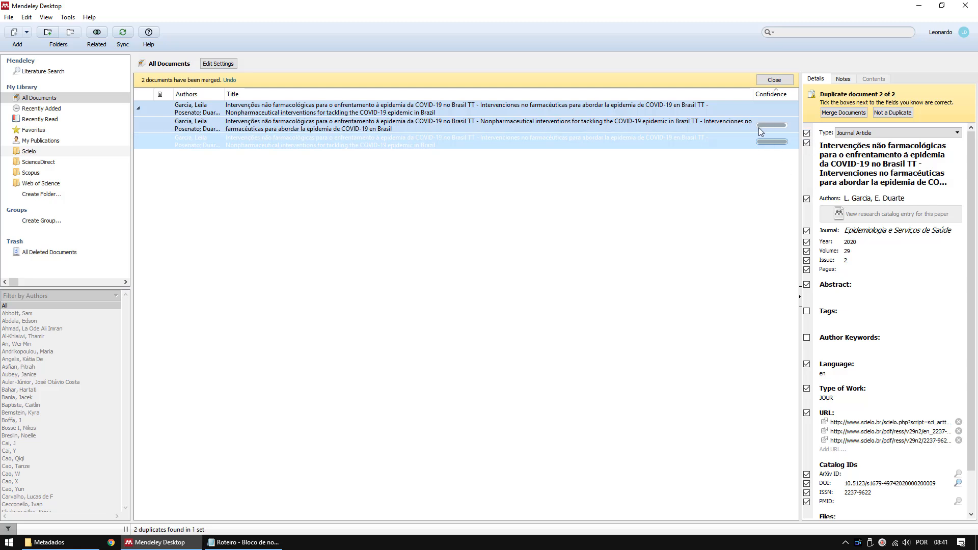
left_click(780, 126)
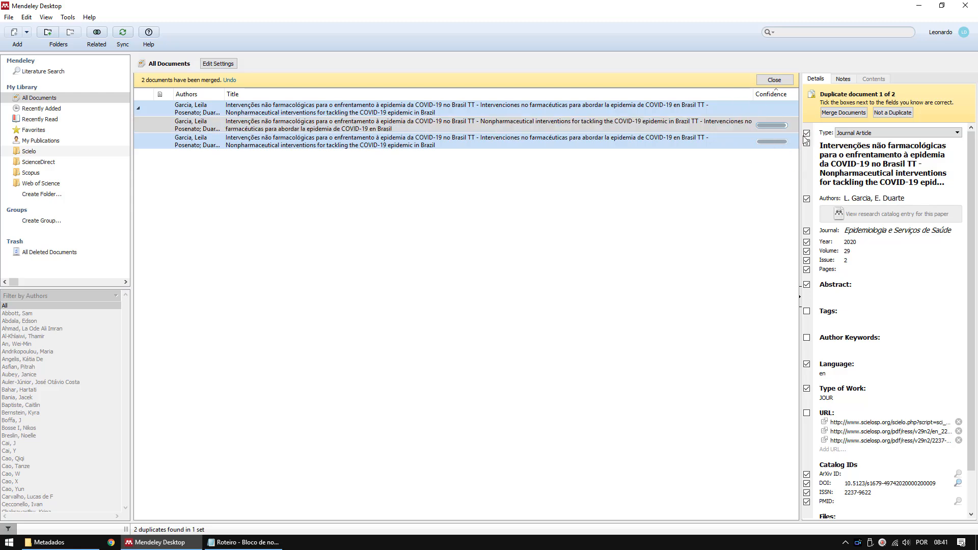
left_click(744, 138)
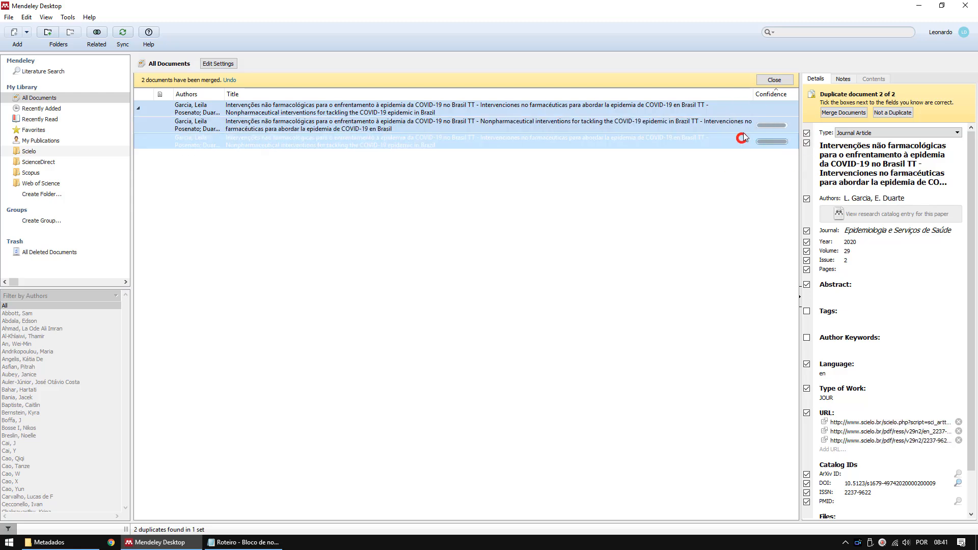
left_click(744, 127)
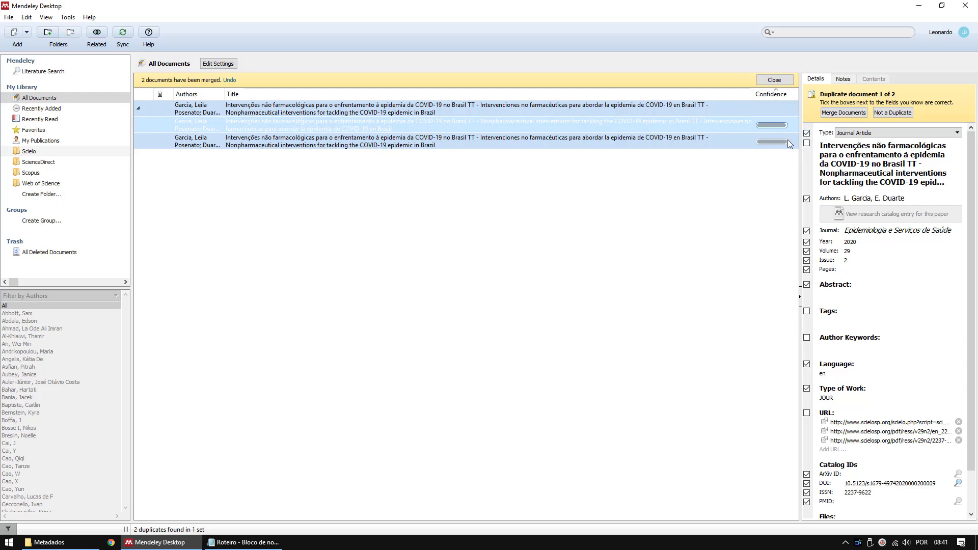
left_click(730, 144)
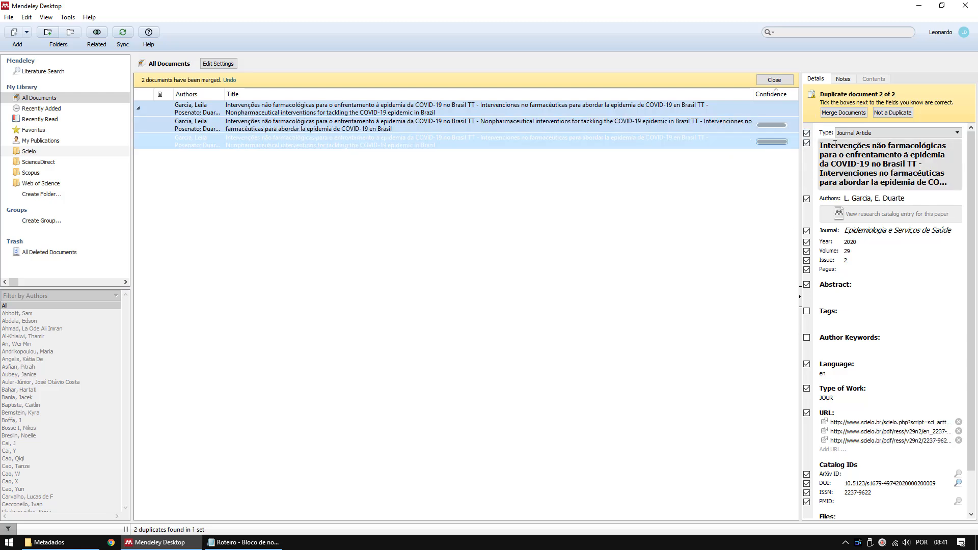
Step: Merge the two "Intervenções não farmacológicas" duplicates, confirm the merge, and close the duplicate check
left_click(834, 113)
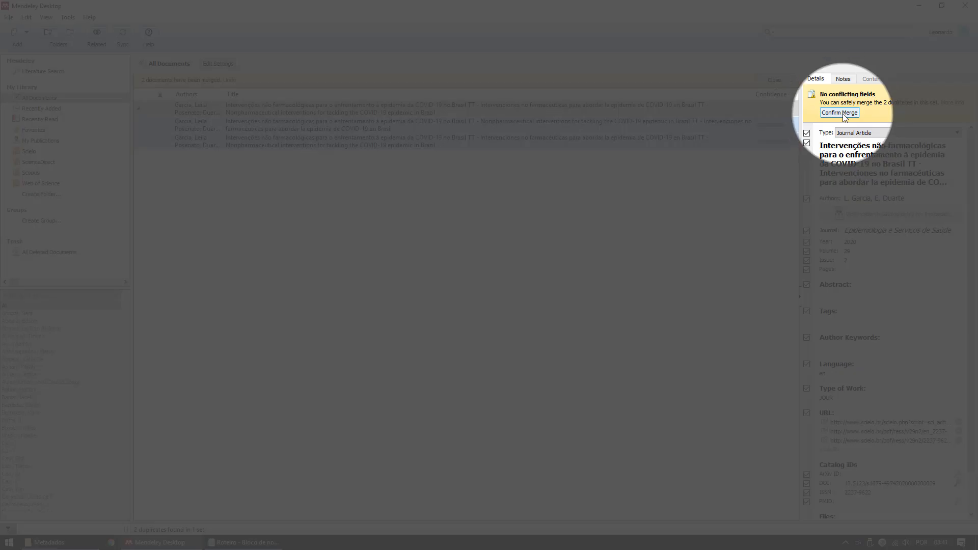
left_click(839, 112)
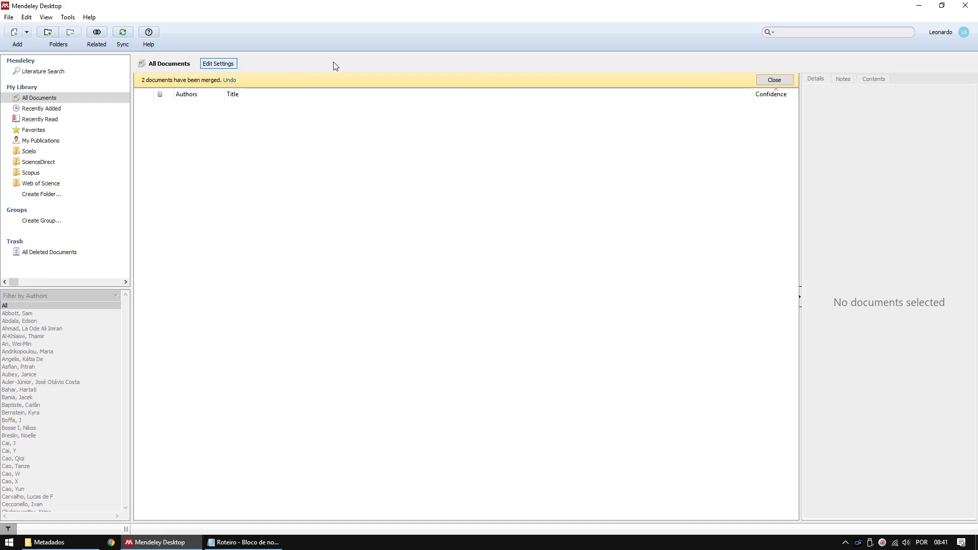
left_click(775, 80)
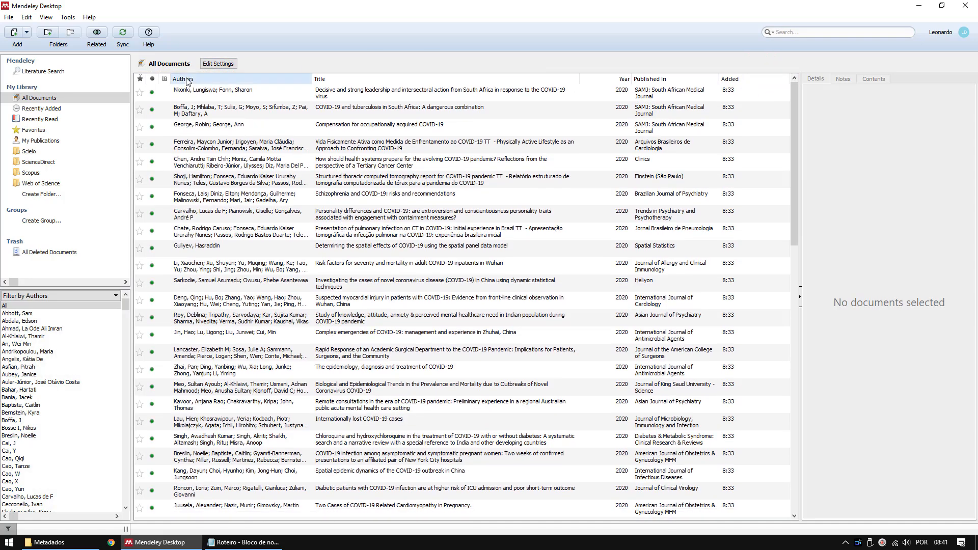
Step: Show all library documents and look at the details of several entries, ending with "COVID-19 and tuberculosis in South Africa"
left_click(45, 100)
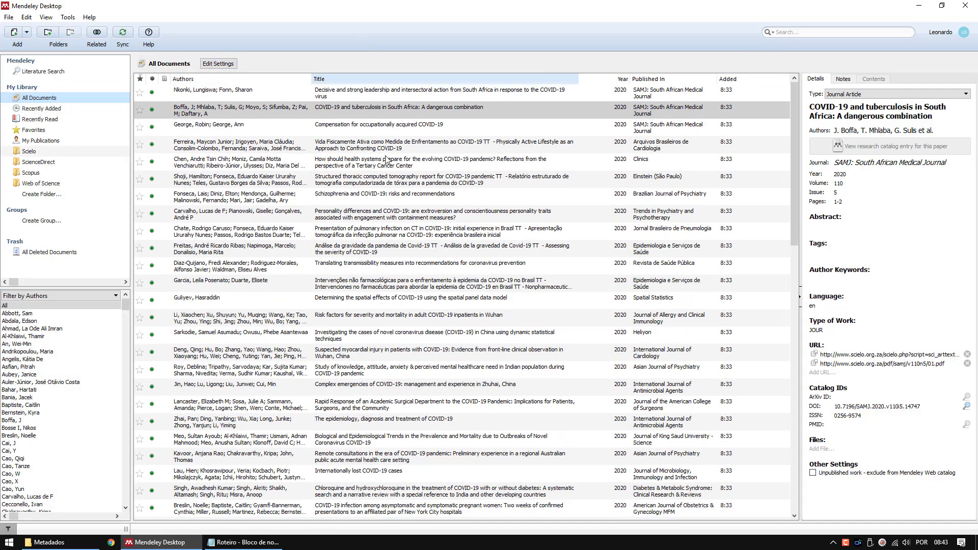
left_click(246, 234)
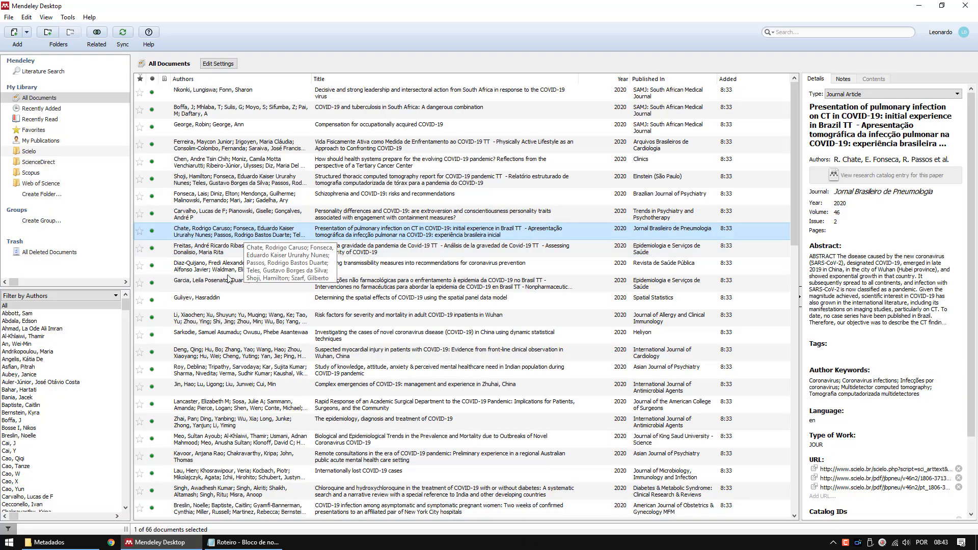
left_click(207, 158)
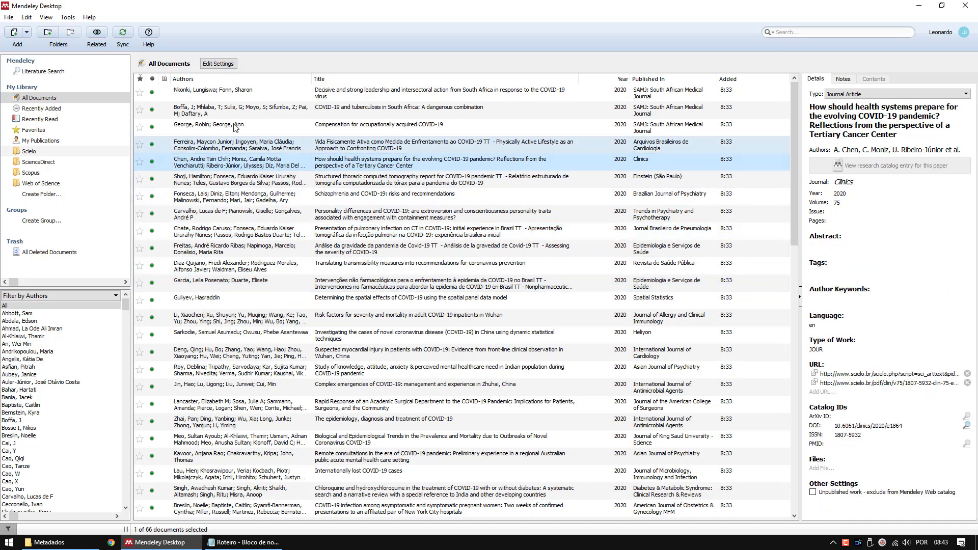
left_click(228, 110)
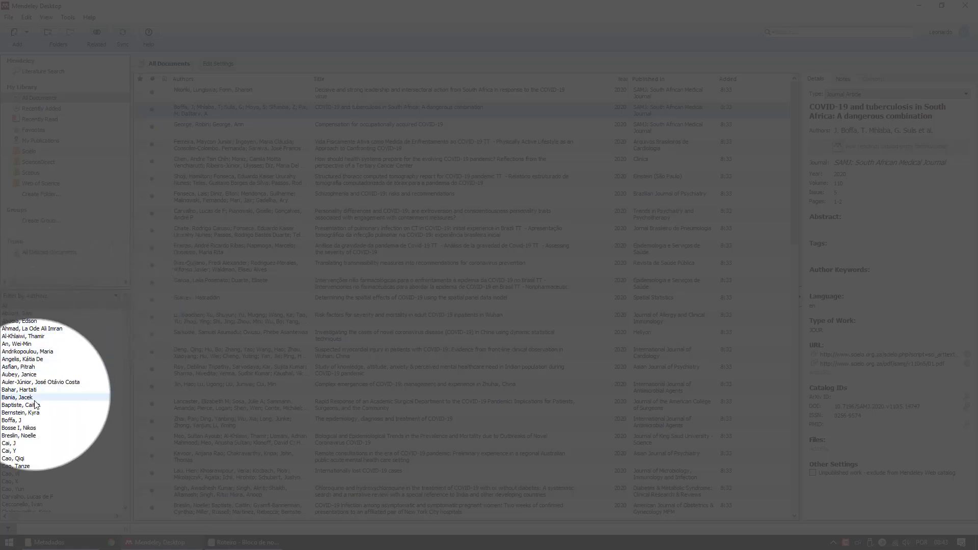
Step: Set the library filter list to author keywords and look through the available keywords
left_click(53, 294)
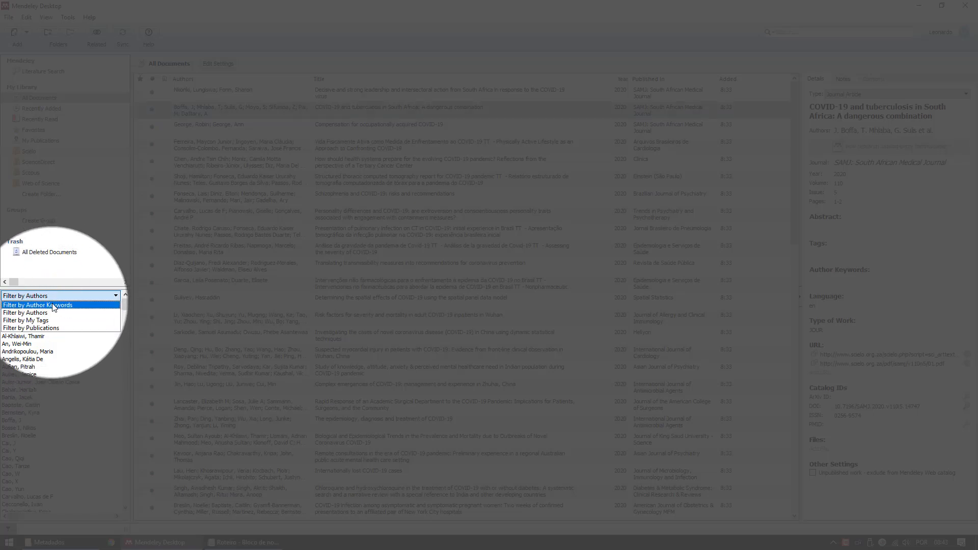
left_click(45, 305)
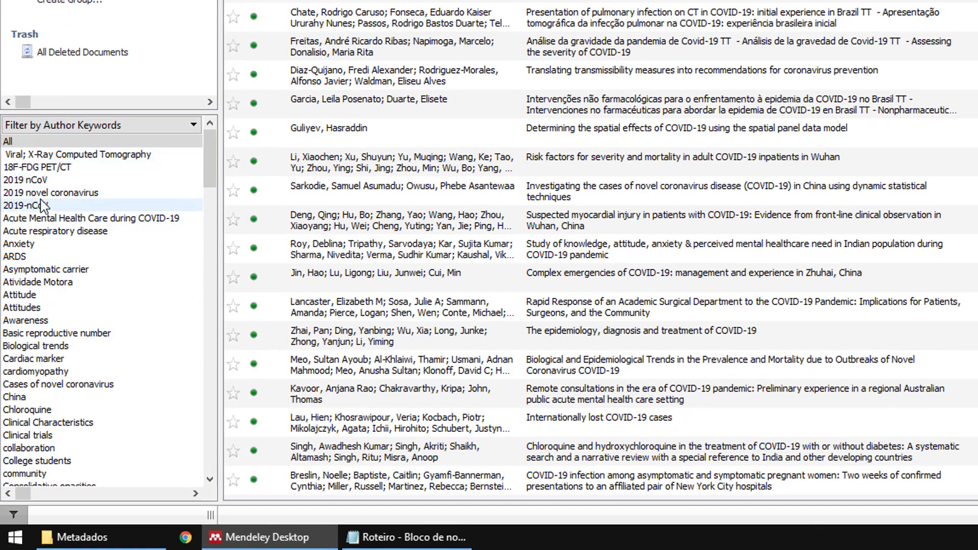
scroll(41, 292, "down", 2)
scroll(41, 292, "down", 8)
scroll(41, 291, "up", 10)
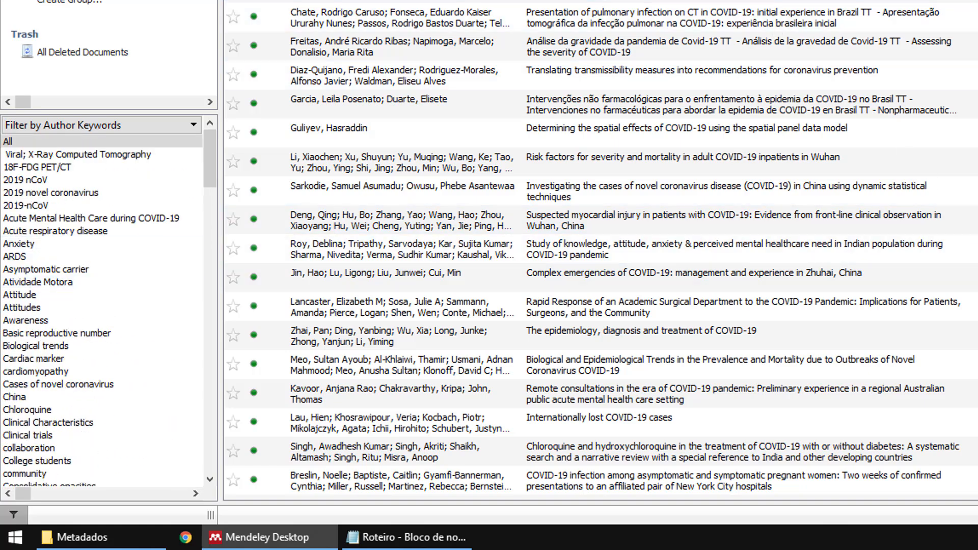
Step: Look at the details of several documents, ending with "Risk factors for severity and mortality in adult COVID-19 inpatients in Wuhan"
left_click(601, 1)
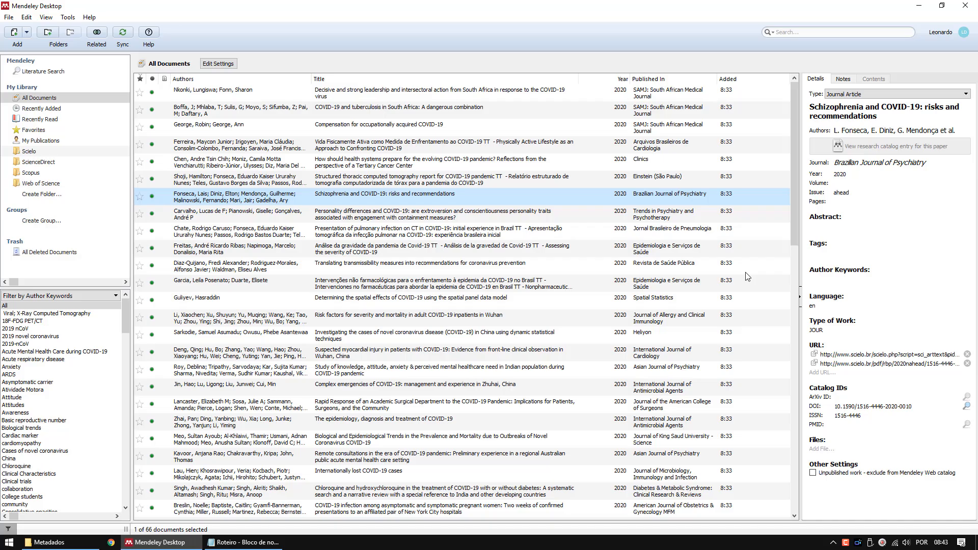
left_click(349, 247)
left_click(367, 283)
left_click(368, 318)
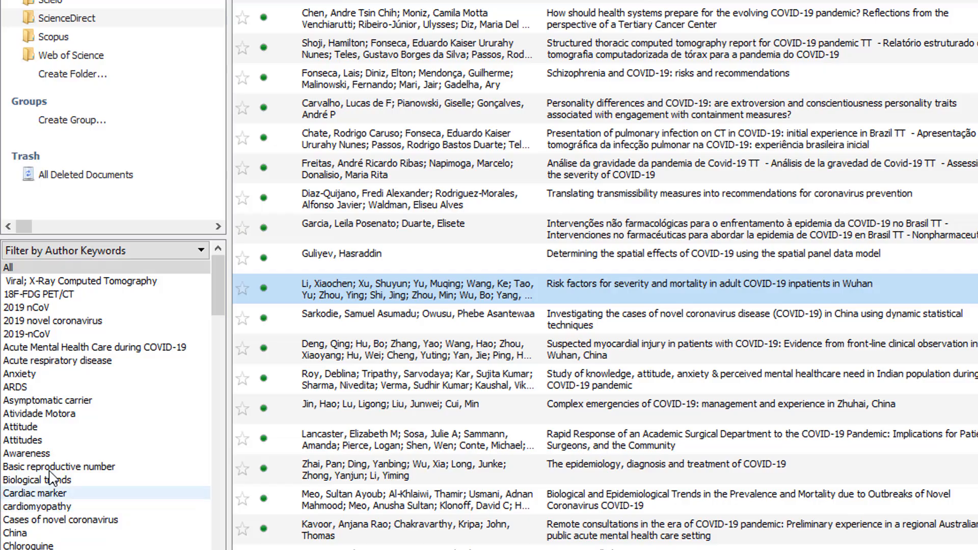
Step: Filter the documents by the author keyword "2019-nCoV" and return to showing all documents
left_click(57, 414)
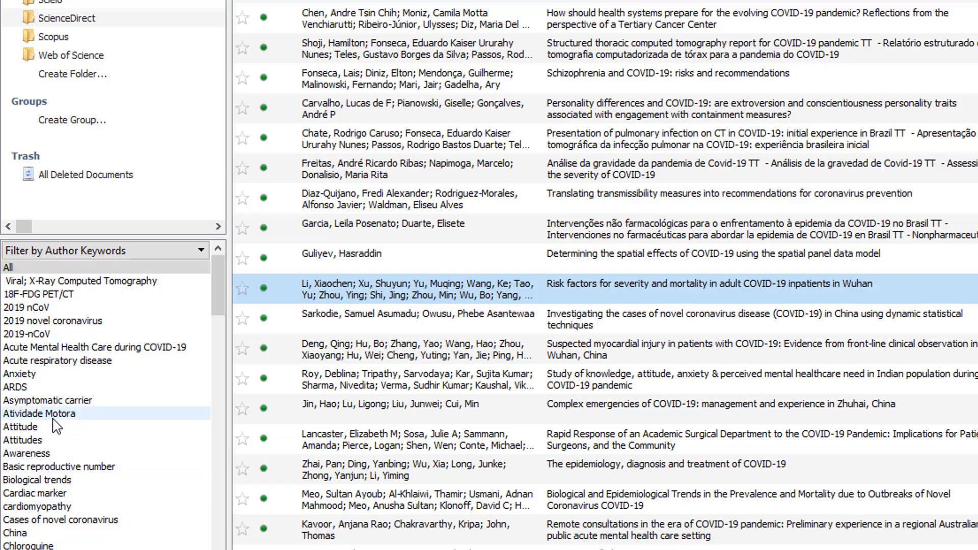
left_click(51, 334)
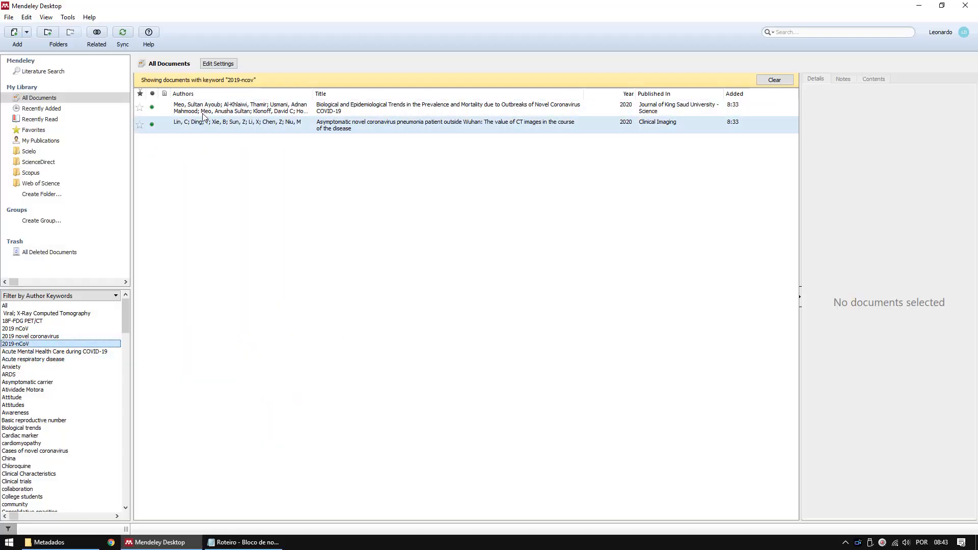
left_click(92, 306)
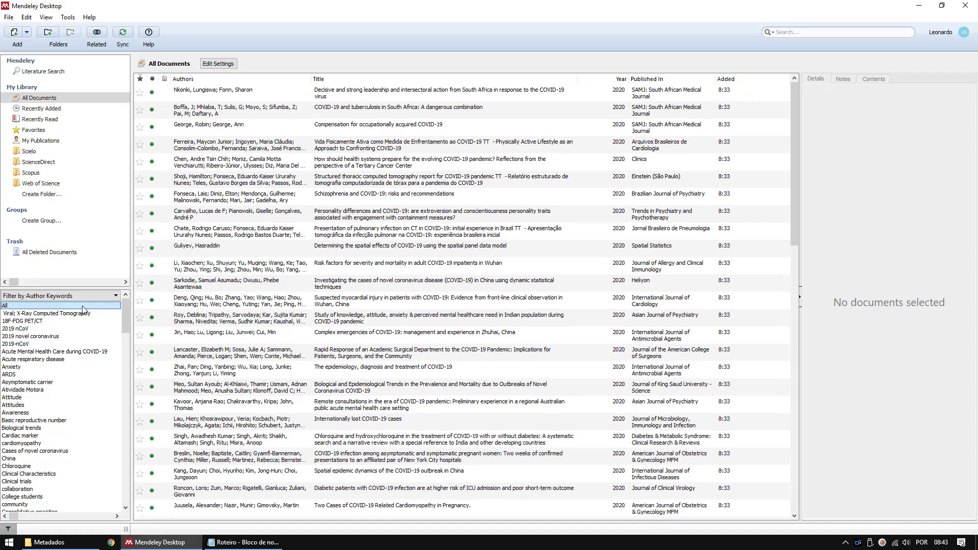
Step: Show the filter list by publications and switch it to My Tags
left_click(93, 296)
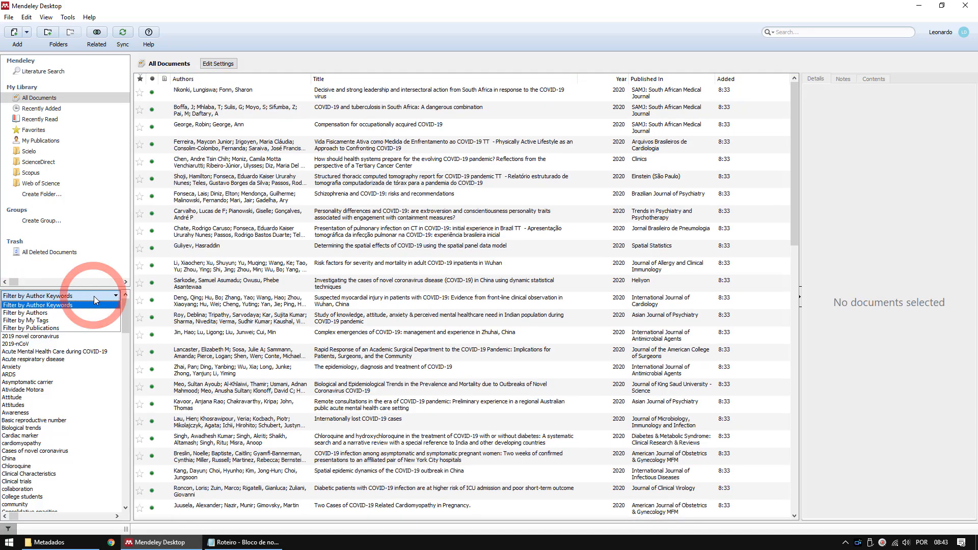
left_click(61, 328)
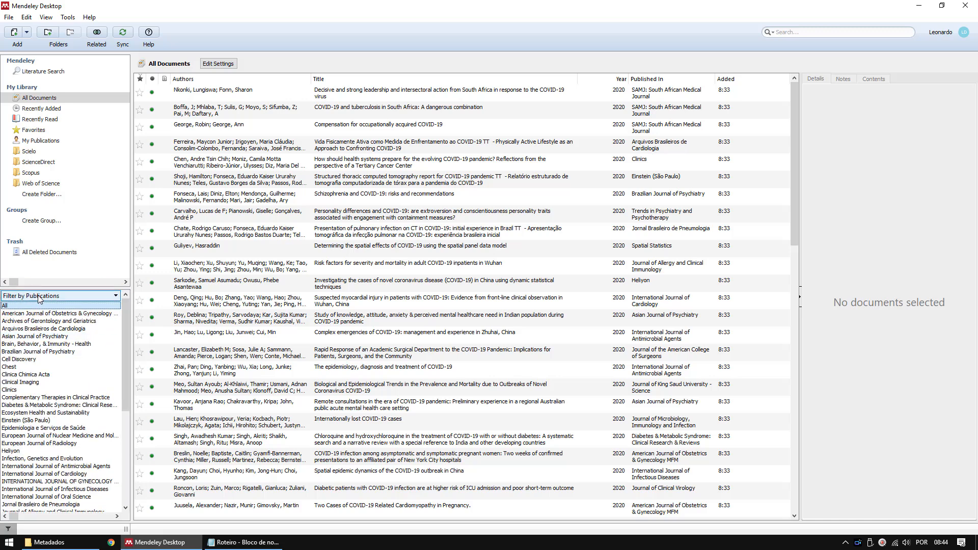
left_click(20, 295)
left_click(40, 321)
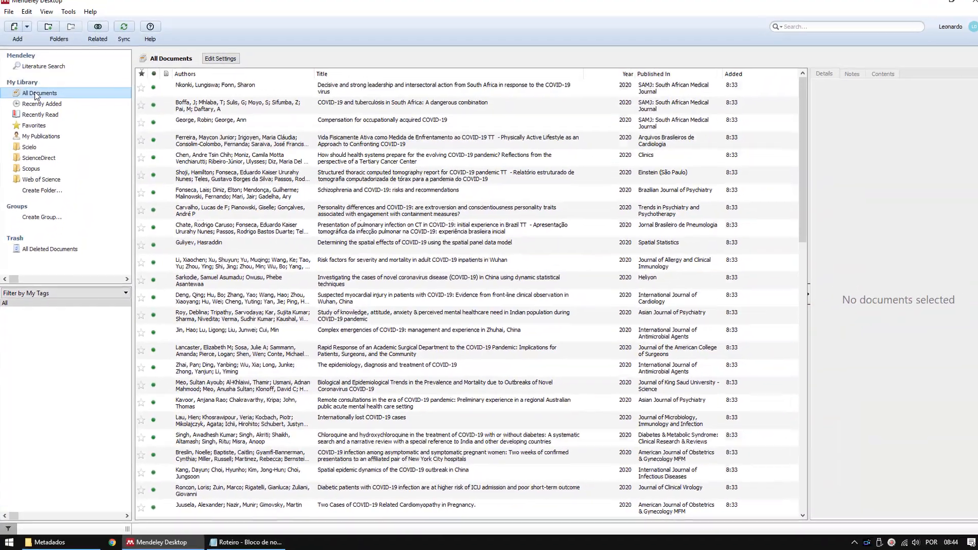
Step: Create a new library folder named "Qualis A1"
left_click(42, 98)
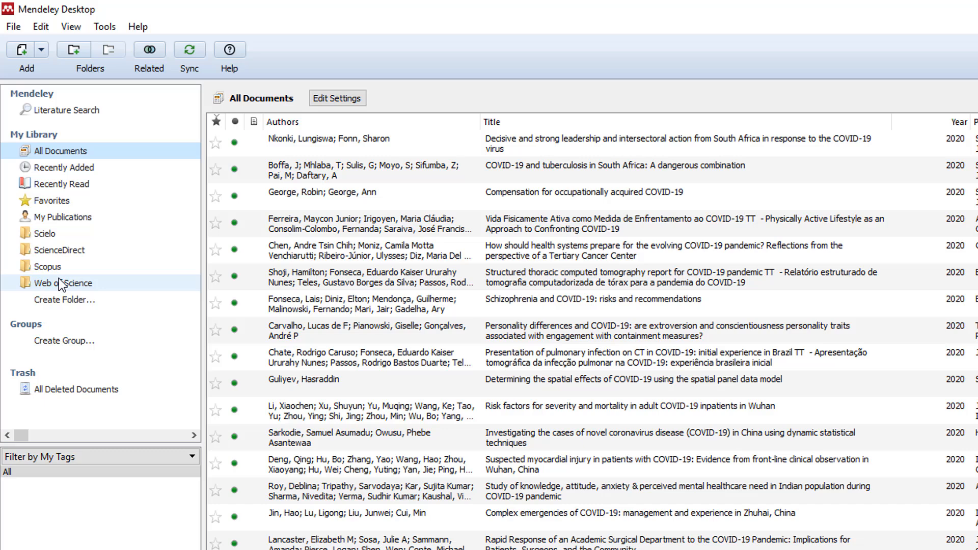
left_click(49, 301)
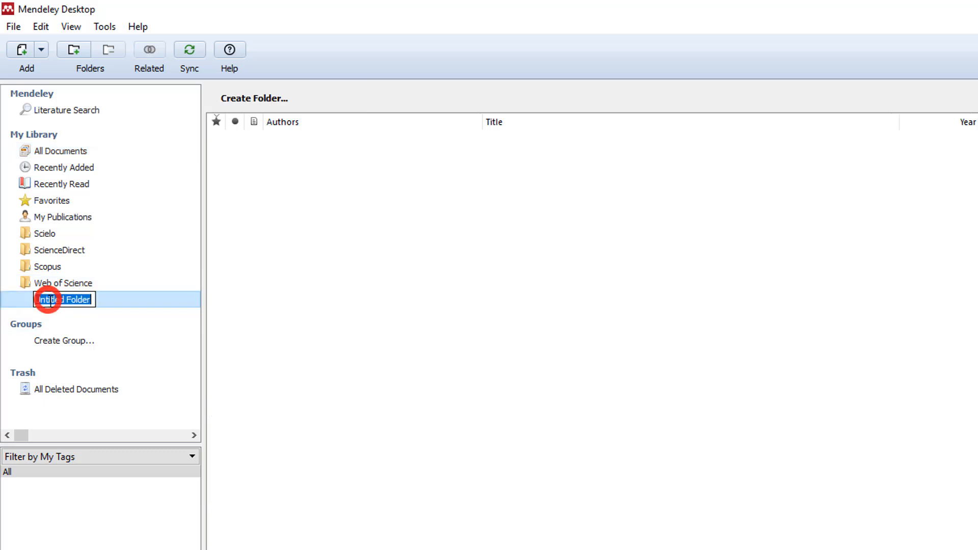
type("Qualis A")
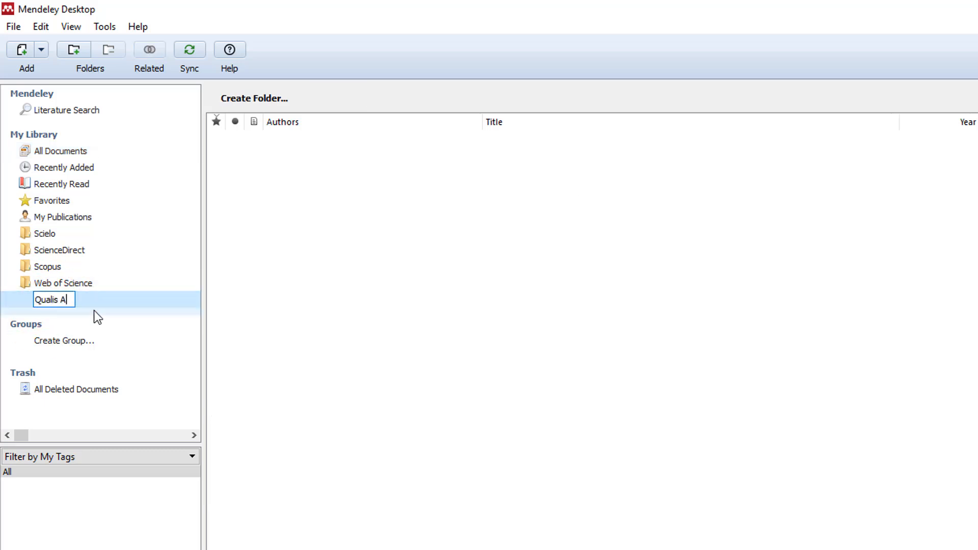
type("1")
key("Return")
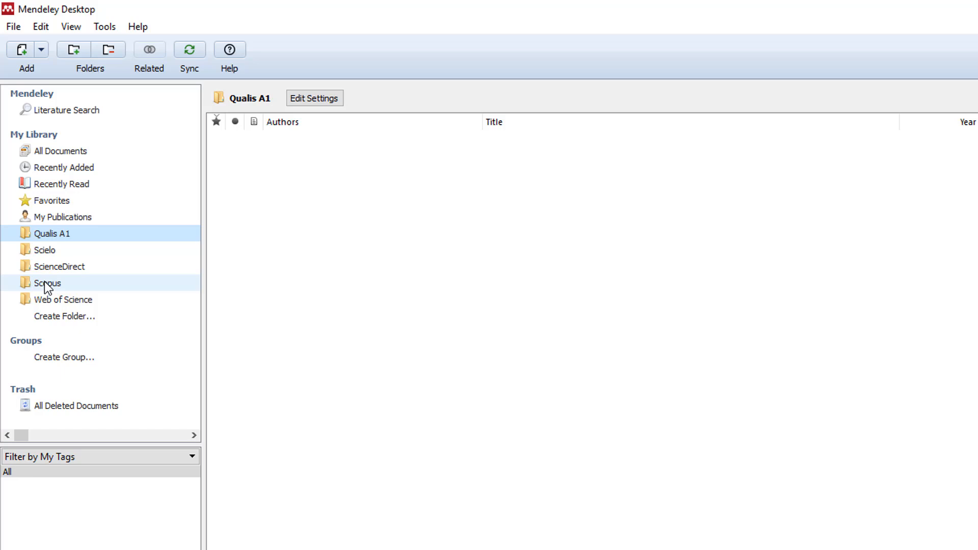
Step: View the contents of the Scielo folder, then remove the "Qualis A1" folder from the library
left_click(47, 253)
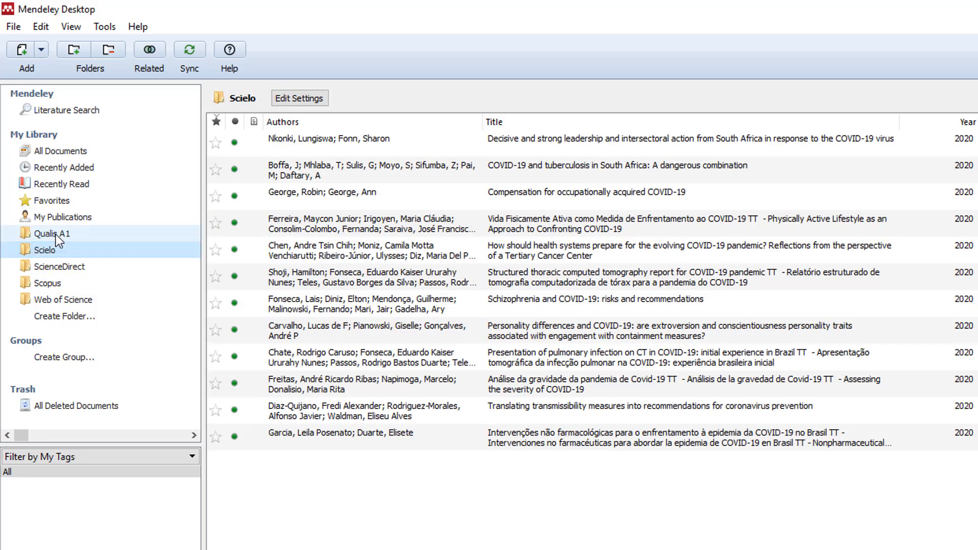
left_click(54, 236)
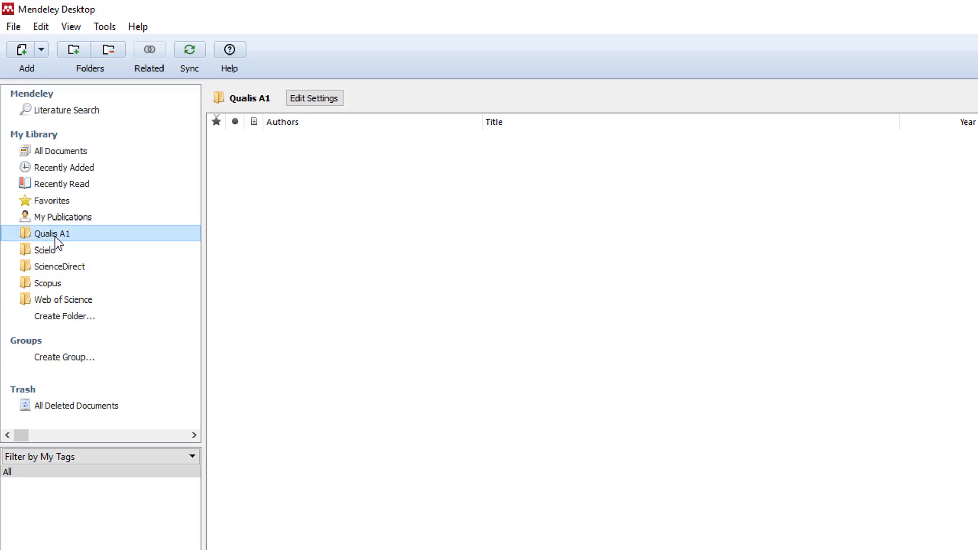
right_click(57, 235)
left_click(83, 288)
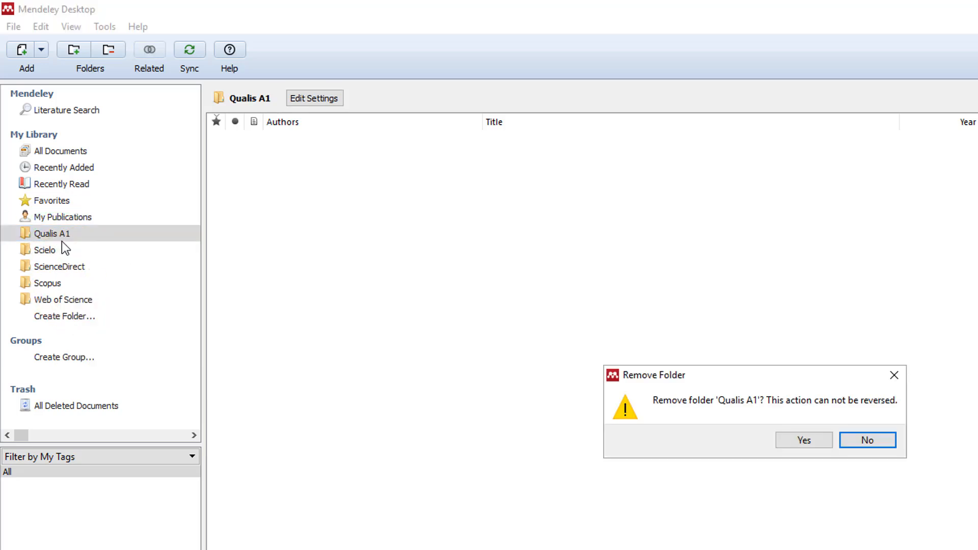
left_click(779, 445)
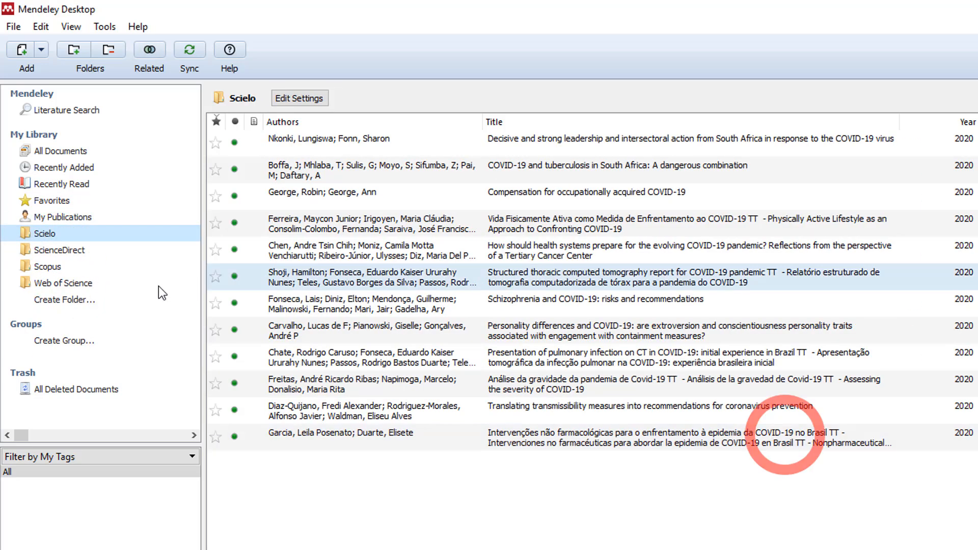
Step: In all documents, add the tag "Qualis A1" to the first three documents, published in SAMJ: South African Medical Journal
left_click(60, 155)
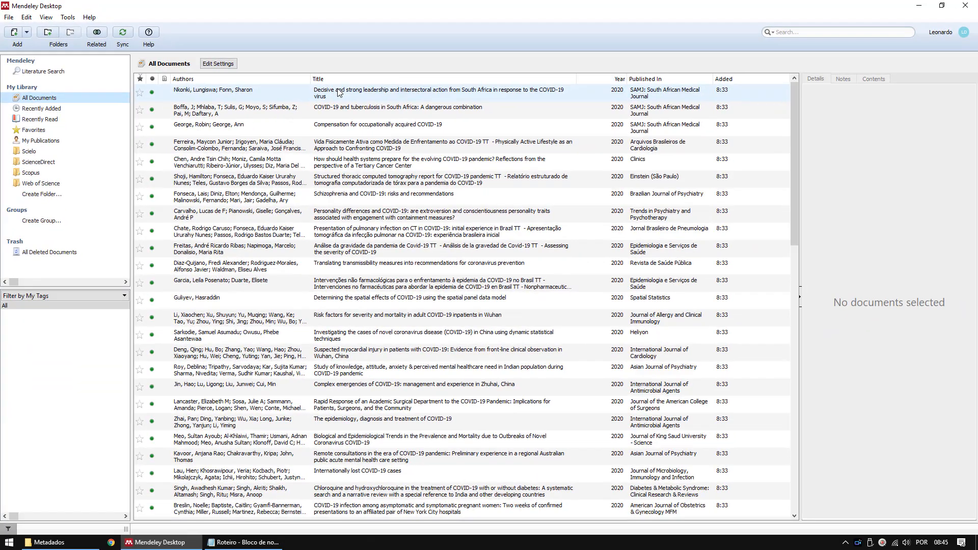
left_click(341, 94)
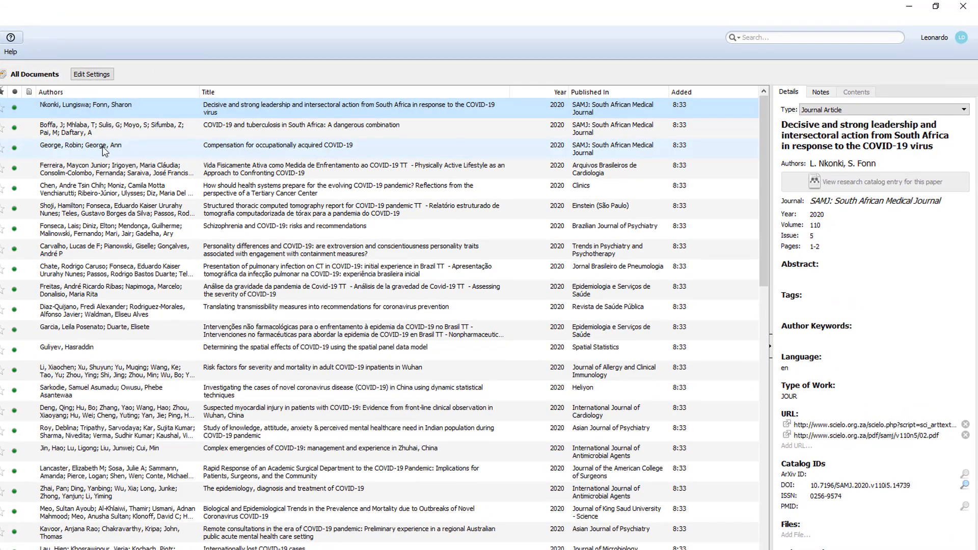
left_click(103, 146, "shift")
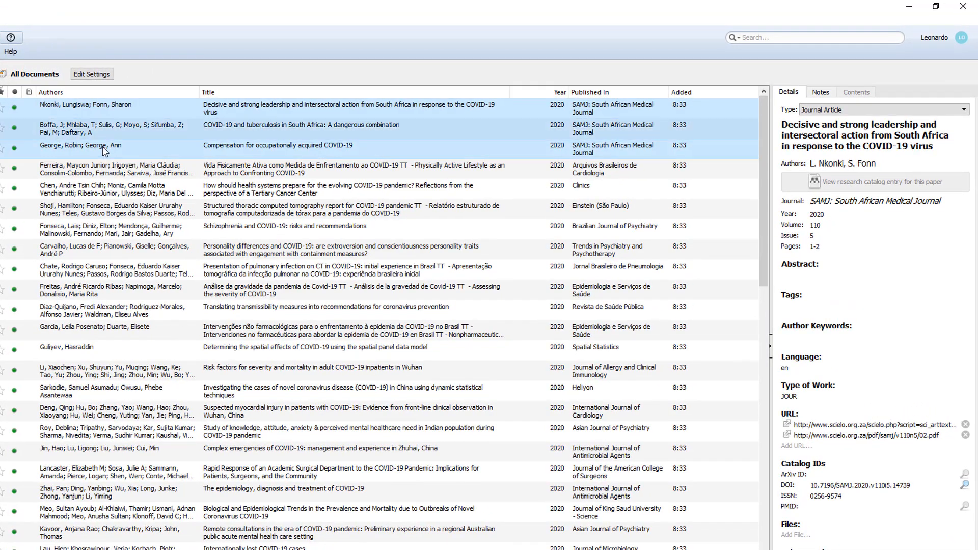
left_click(801, 306)
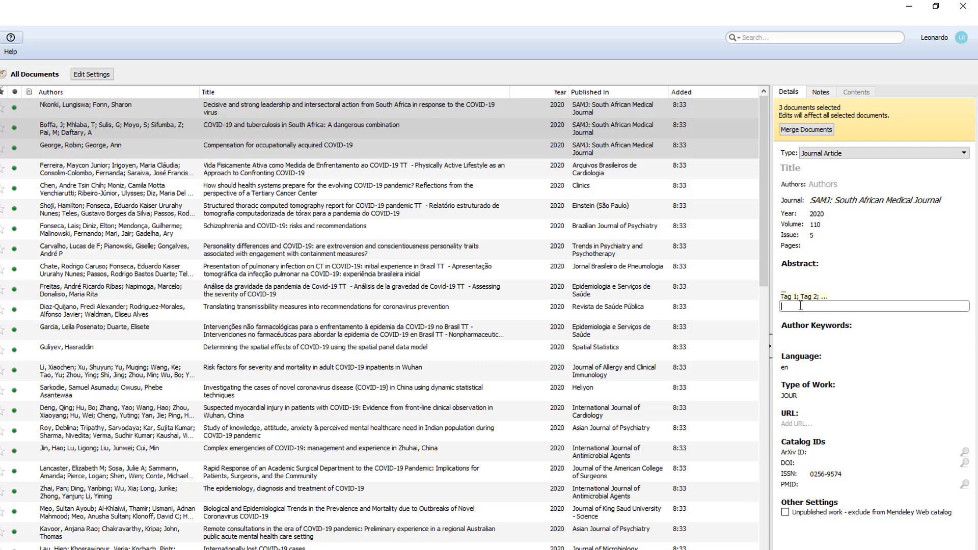
type("Qualis A1")
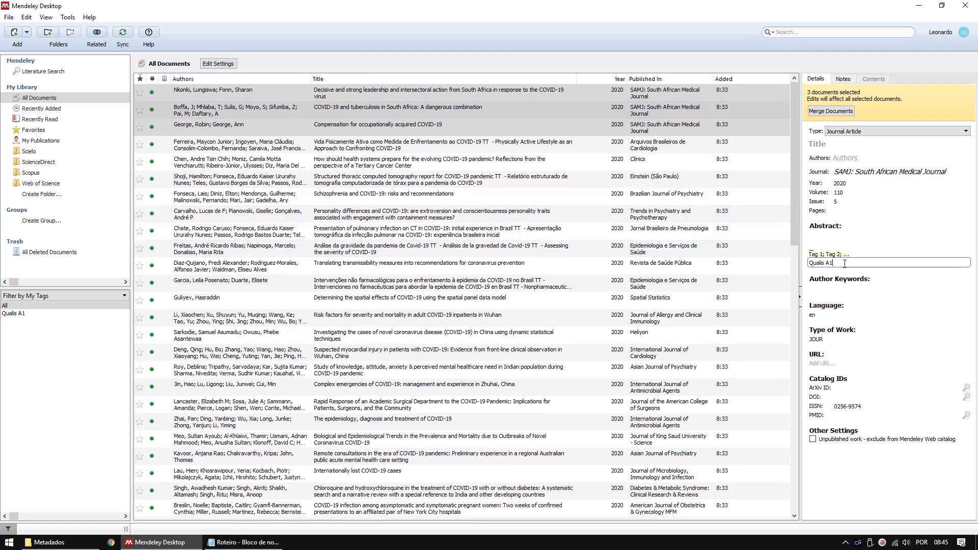
left_click(450, 175)
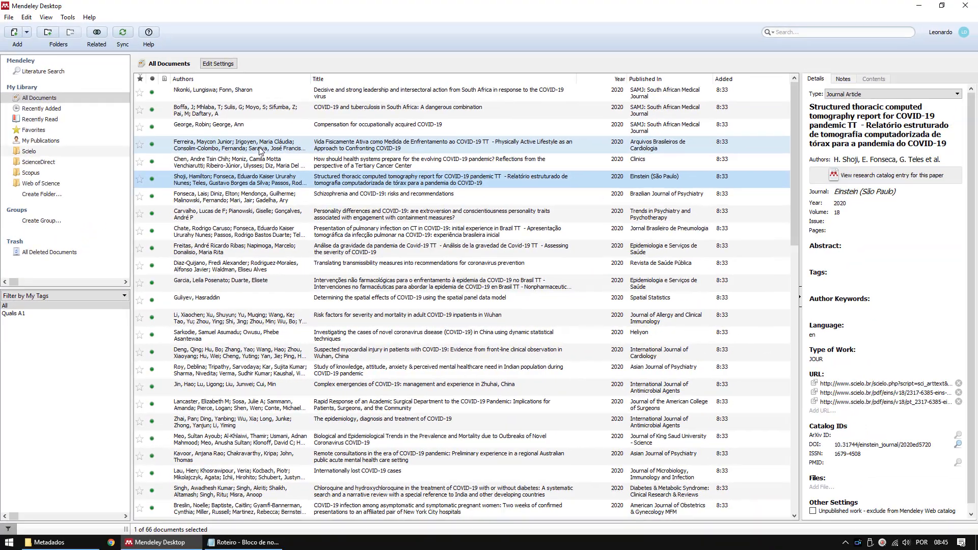
Step: Select the five documents below the tagged ones, then check the tags of "COVID-19 and tuberculosis in South Africa: A dangerous combination"
left_click(260, 150)
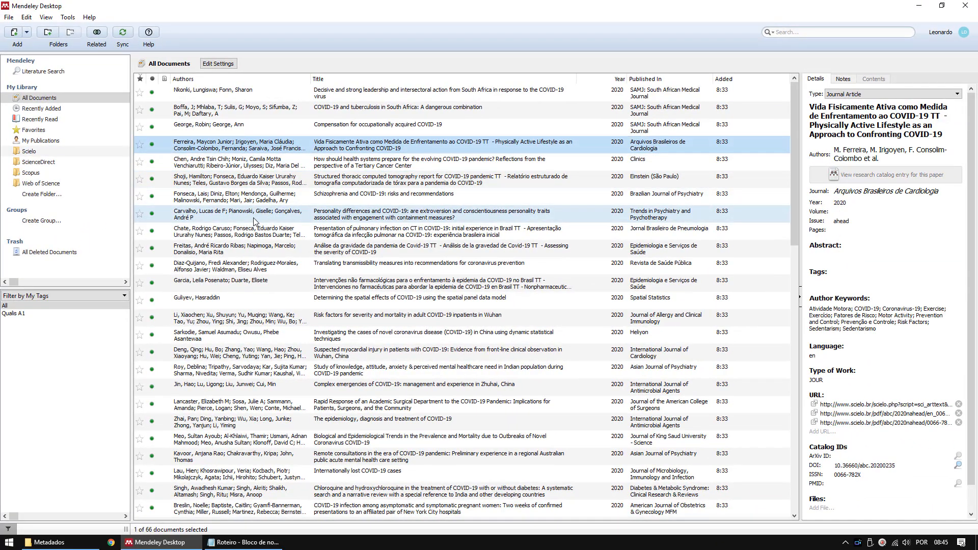
left_click(254, 219, "shift")
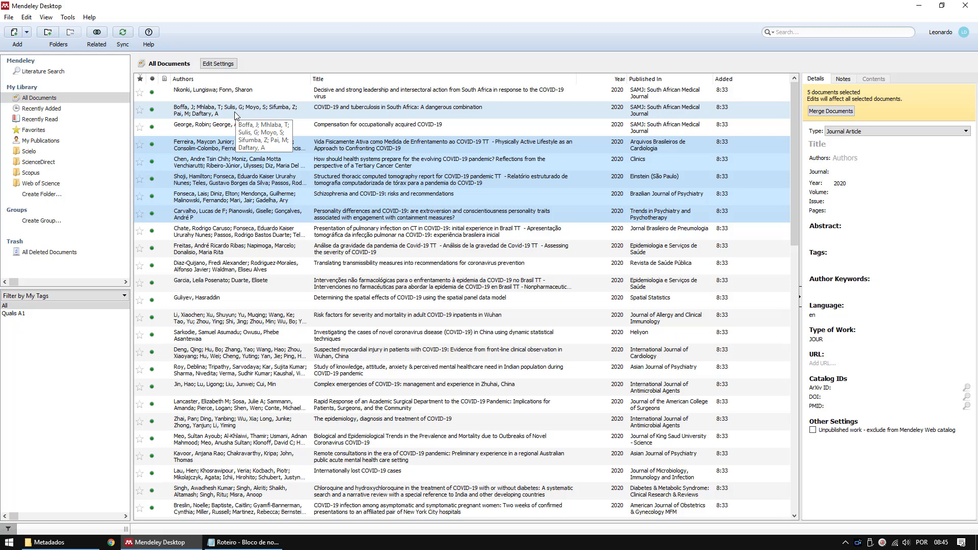
left_click(236, 114)
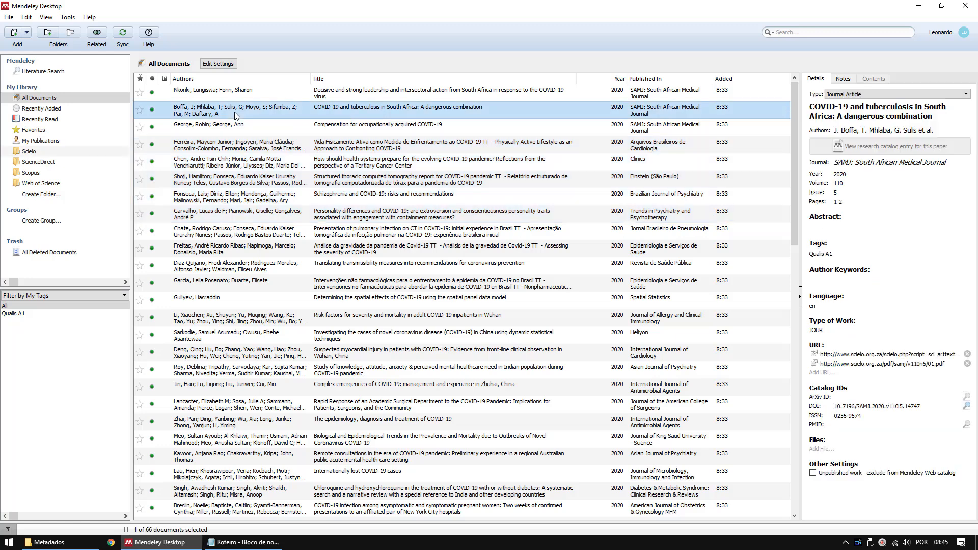
Step: Add the tag "OK" after "Qualis A1" on the document "Compensation for occupationally acquired COVID-19"
left_click(233, 127)
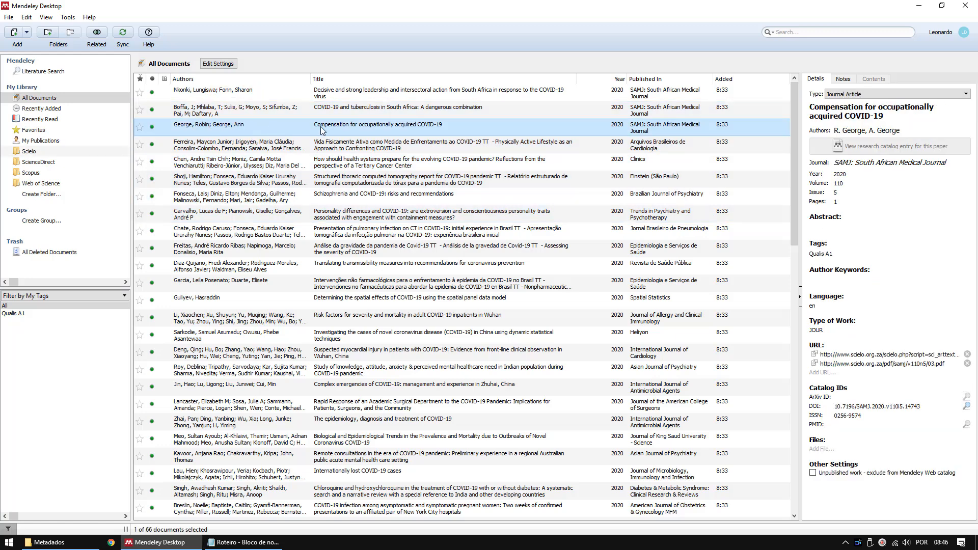
left_click(842, 254)
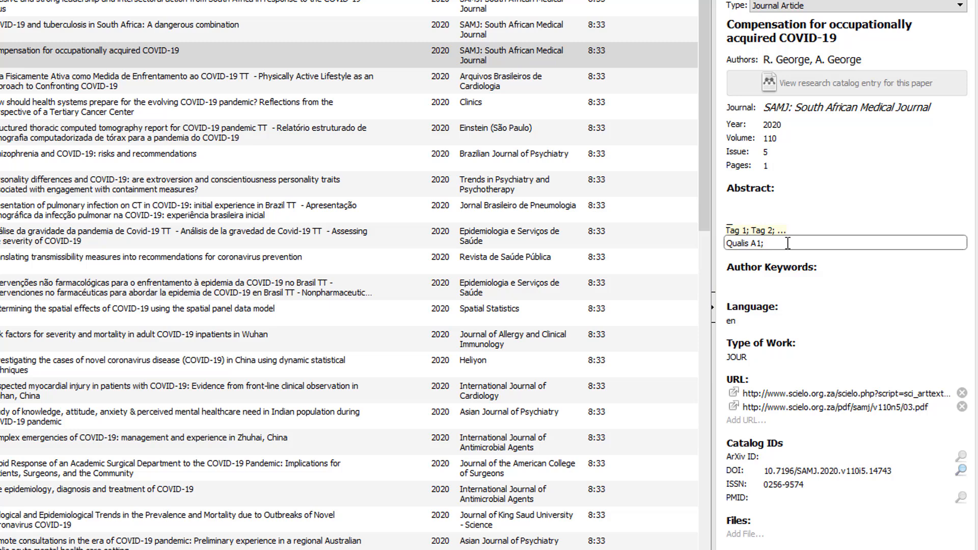
type("; OK")
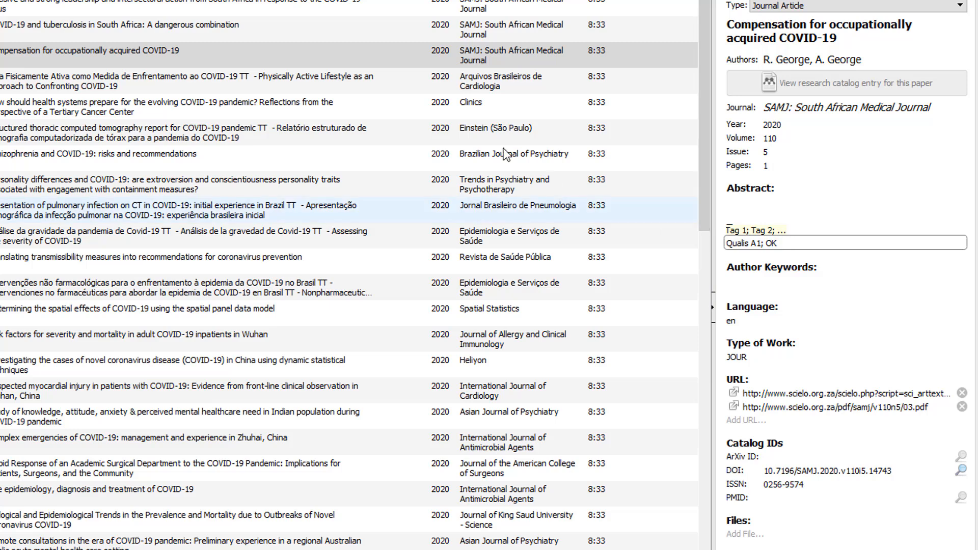
key("Return")
Step: Add the tag "Desempate" after "Qualis A1" on the document "COVID-19 and tuberculosis in South Africa: A dangerous combination"
left_click(209, 25)
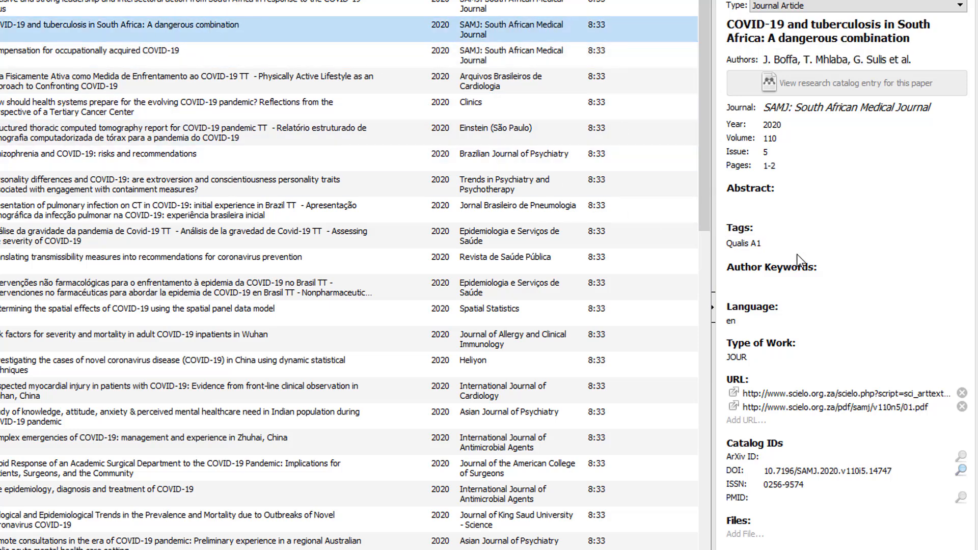
left_click(788, 244)
type(";")
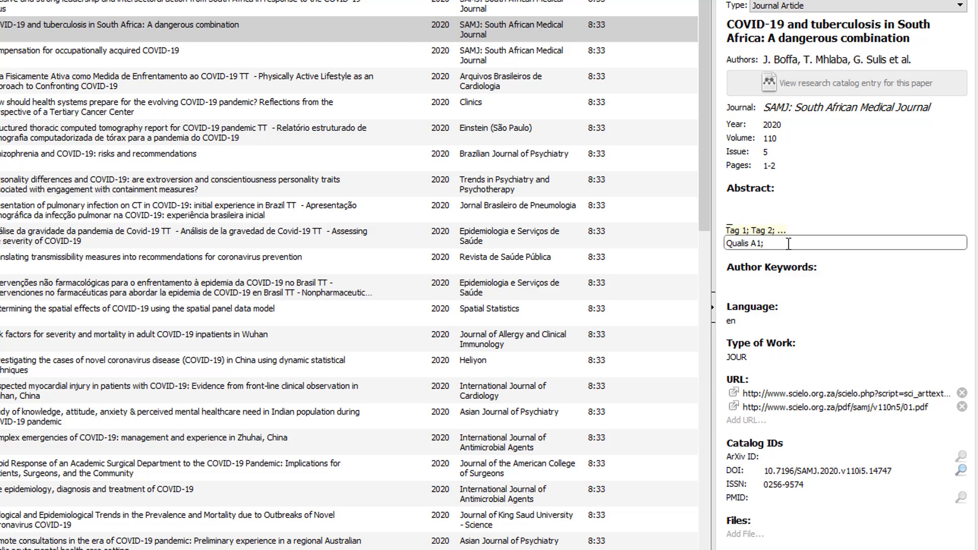
type(" Desempate")
key("Return")
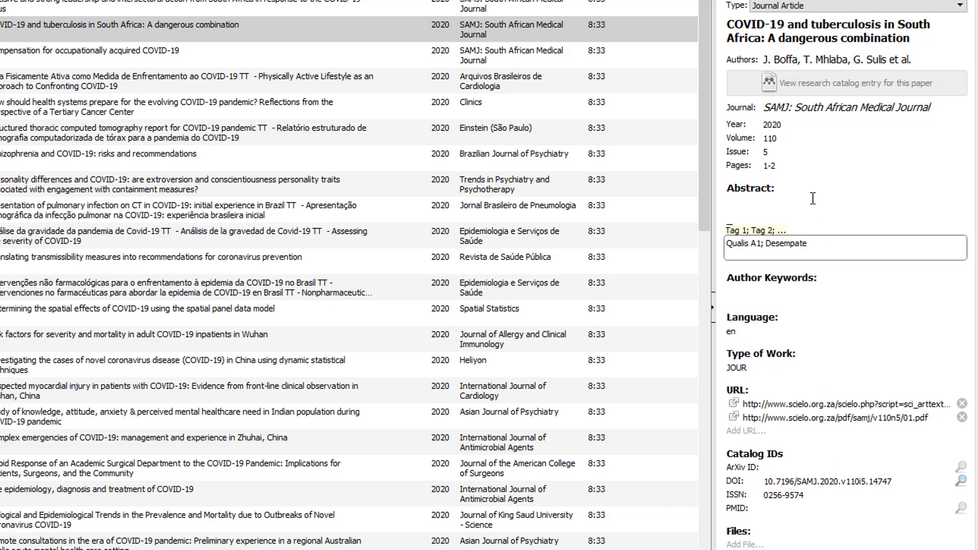
key("BackSpace")
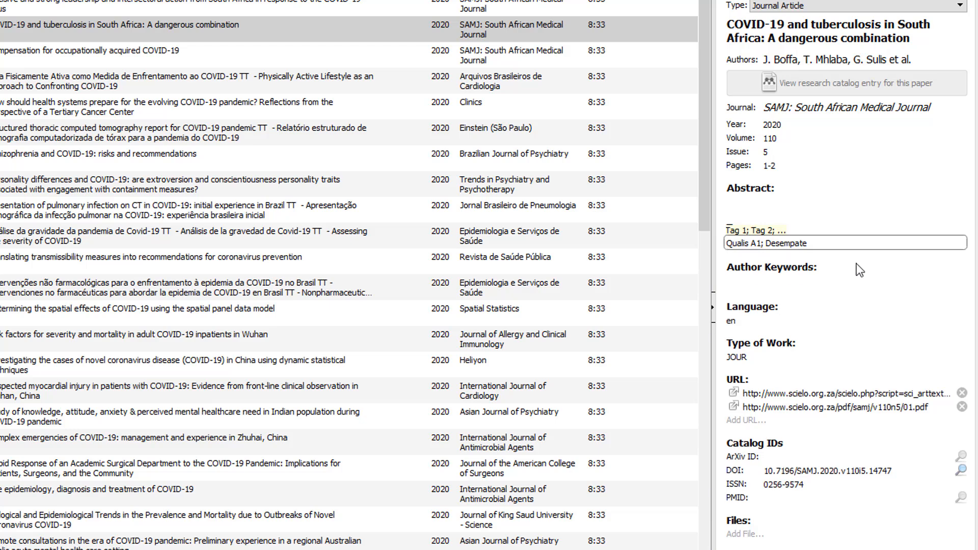
Step: Compare the tags of "Compensation for occupationally acquired COVID-19" and "COVID-19 and tuberculosis in South Africa: A dangerous combination"
left_click(98, 54)
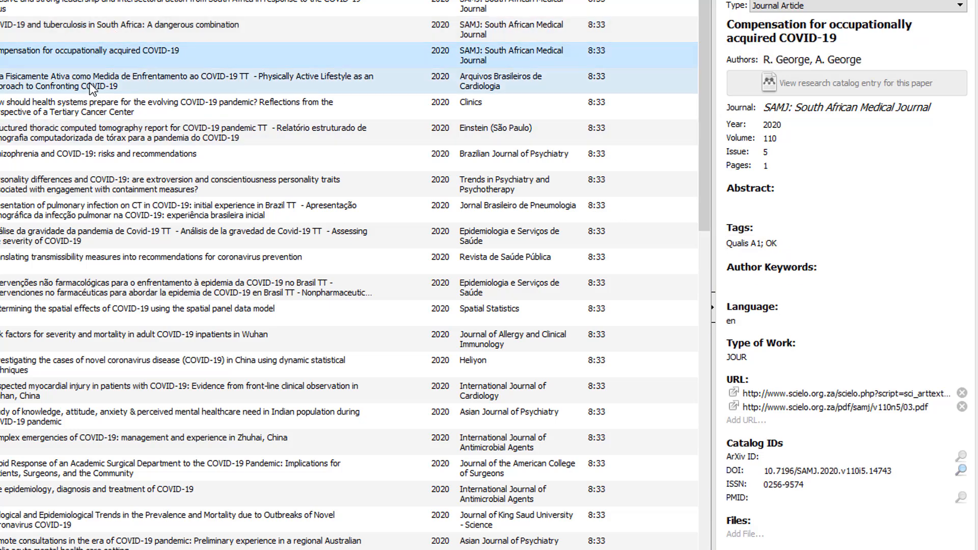
left_click(92, 88)
left_click(96, 61)
left_click(88, 32)
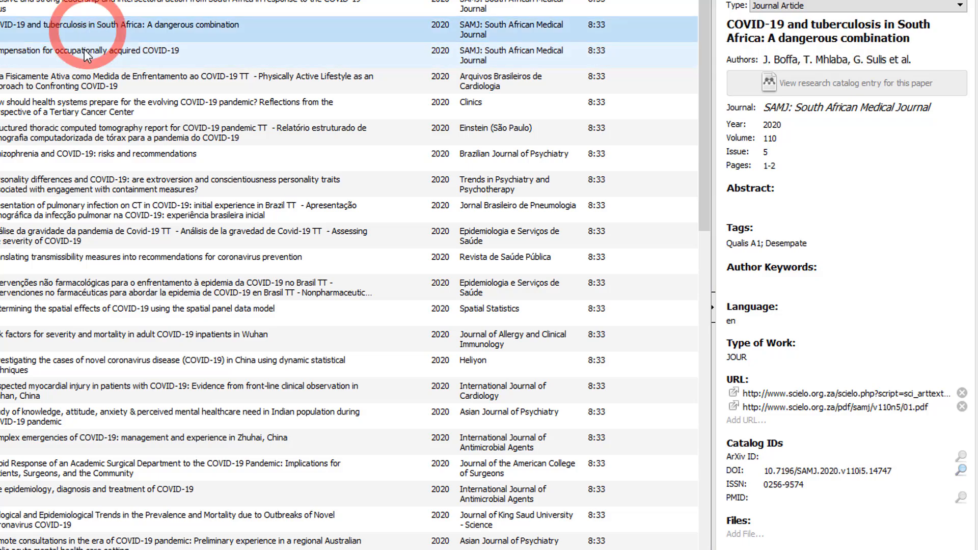
left_click(84, 50)
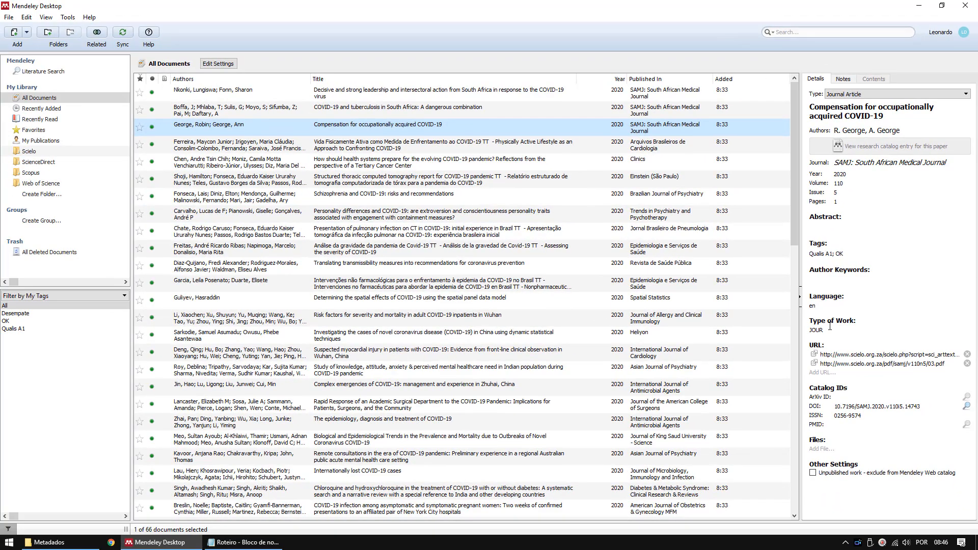
left_click(489, 109)
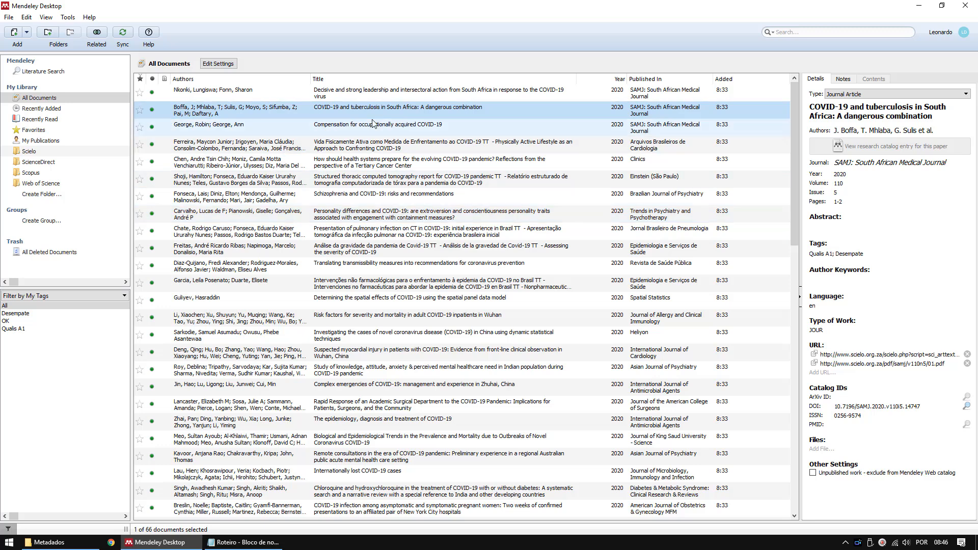
Step: Filter the Scielo folder by the tags "Qualis A1" and "OK" together, then clear the filter and return to all documents
left_click(30, 153)
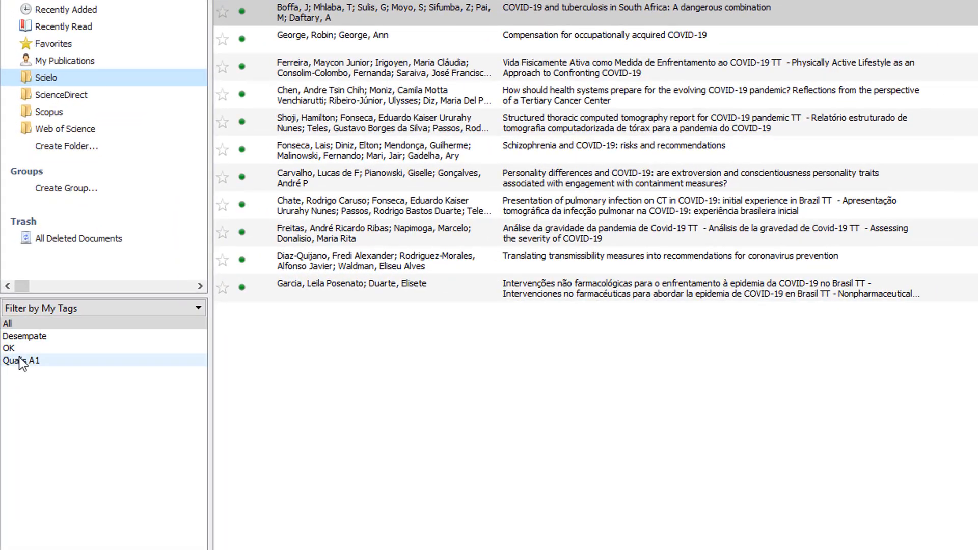
left_click(21, 360)
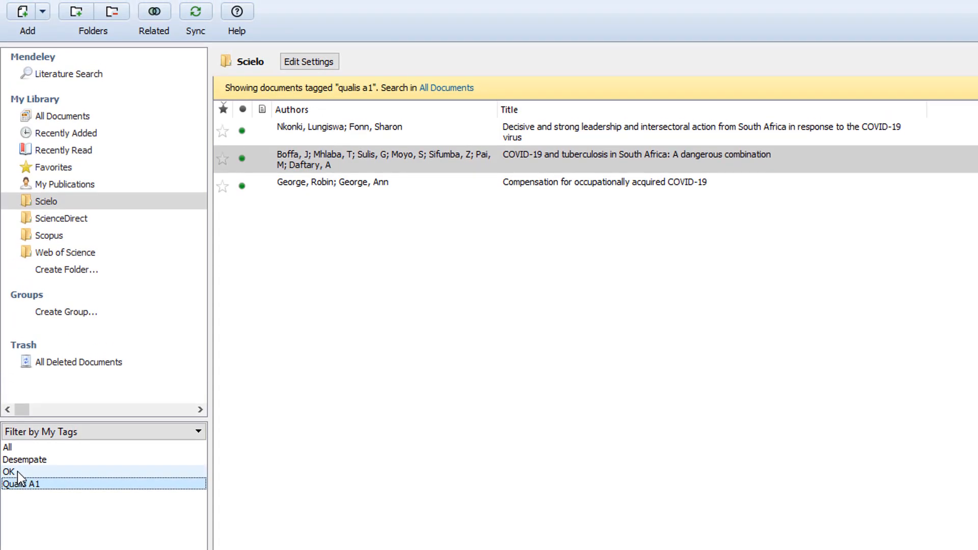
left_click(17, 472, "ctrl")
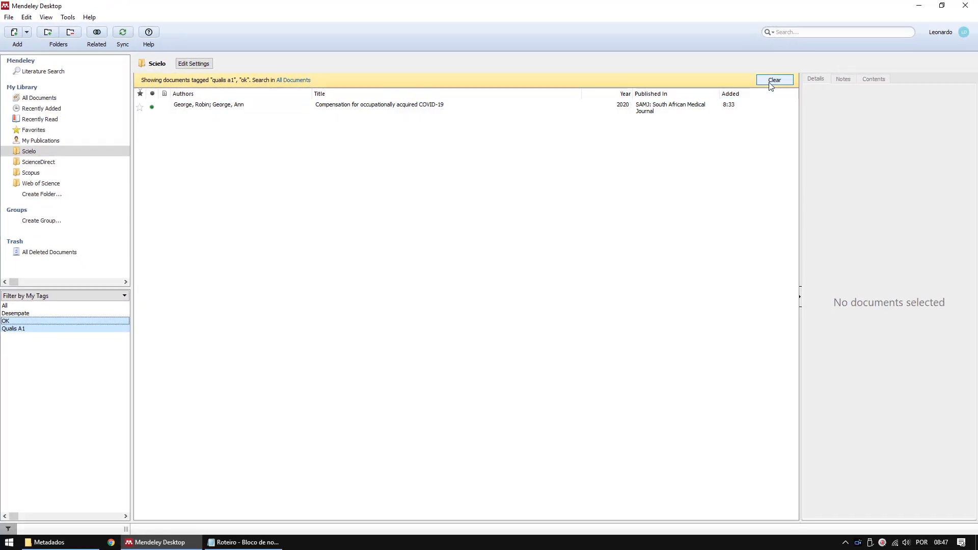
left_click(773, 82)
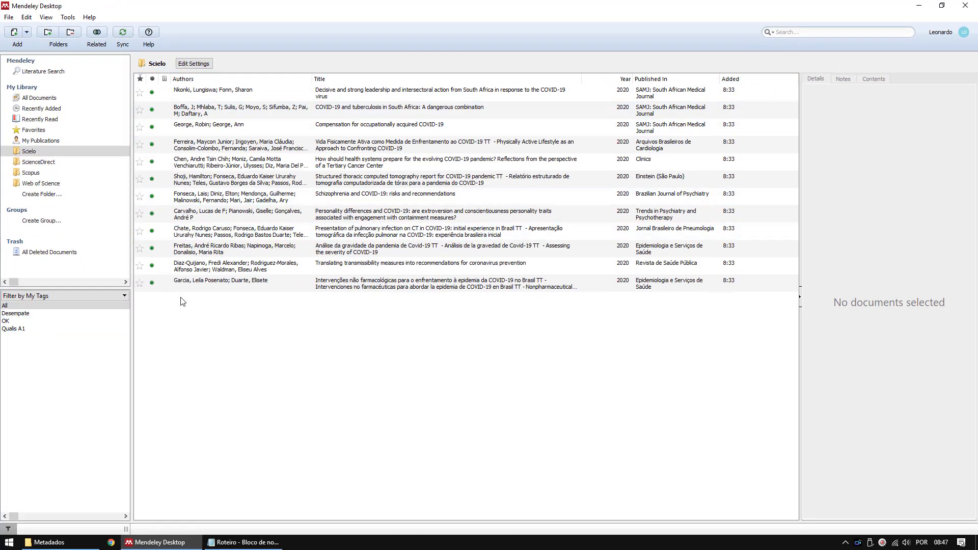
left_click(35, 98)
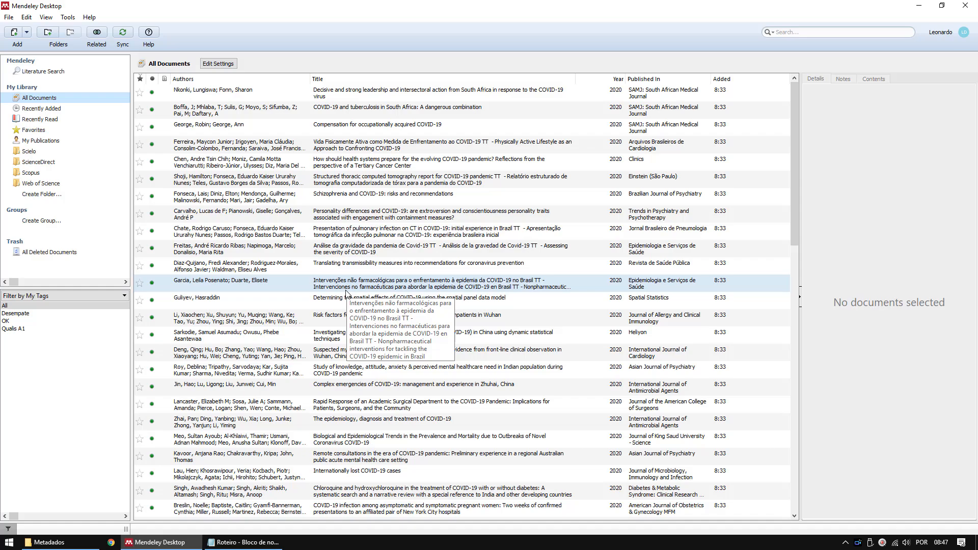
Step: Switch to the desktop and open the PDF "Mestrado - Administração UFRJ - Bases diversas (p.17)"
key("super+d")
left_click(10, 234)
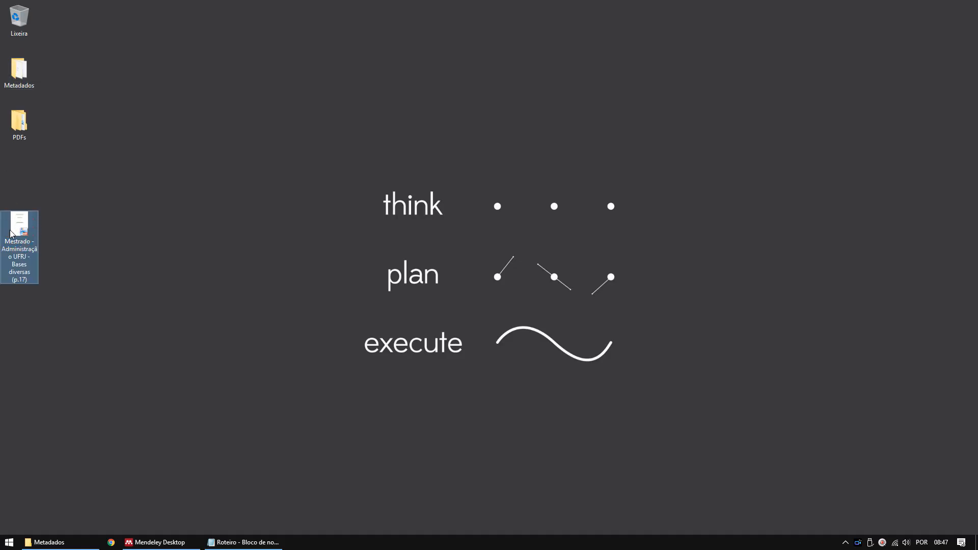
double_click(10, 233)
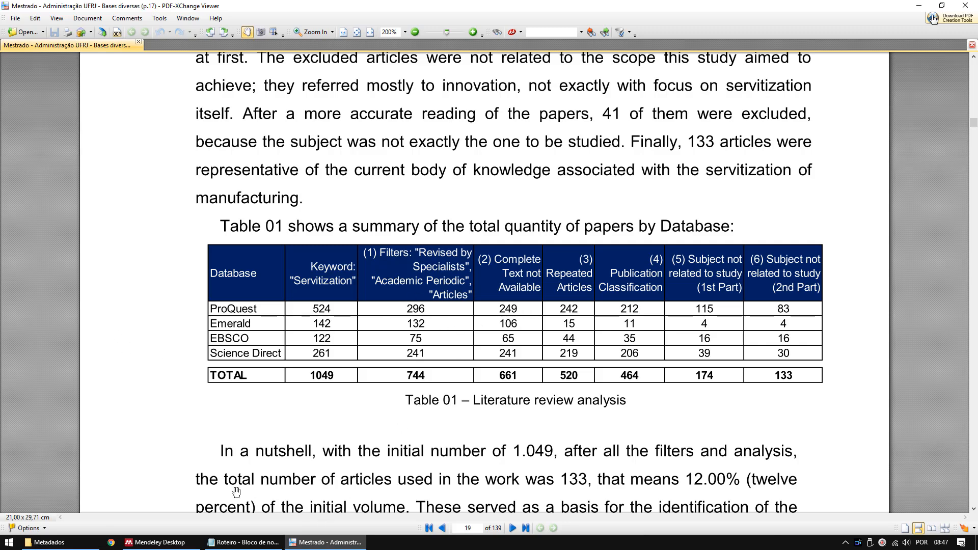
Step: Switch to Mendeley Desktop, search all documents for "Emergencies", and clear the search
left_click(153, 544)
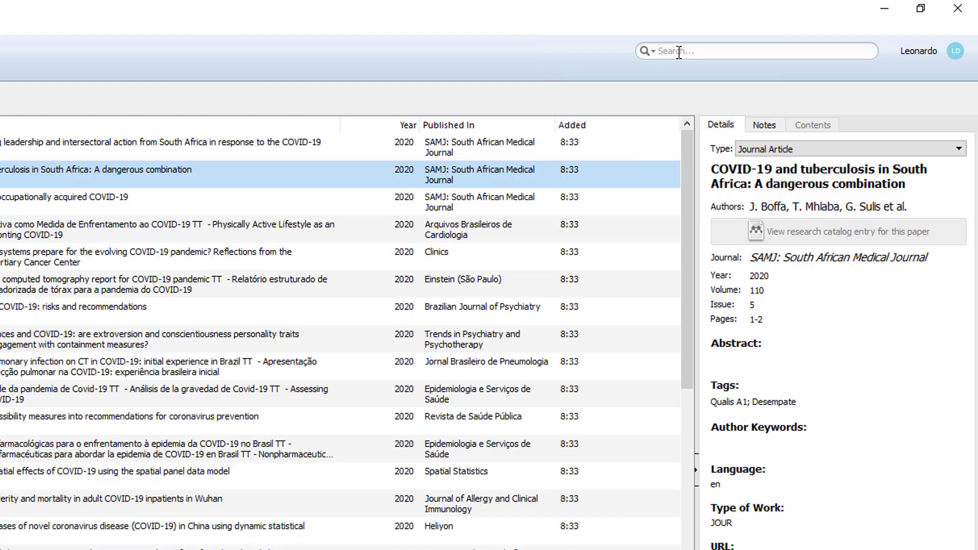
left_click(680, 52)
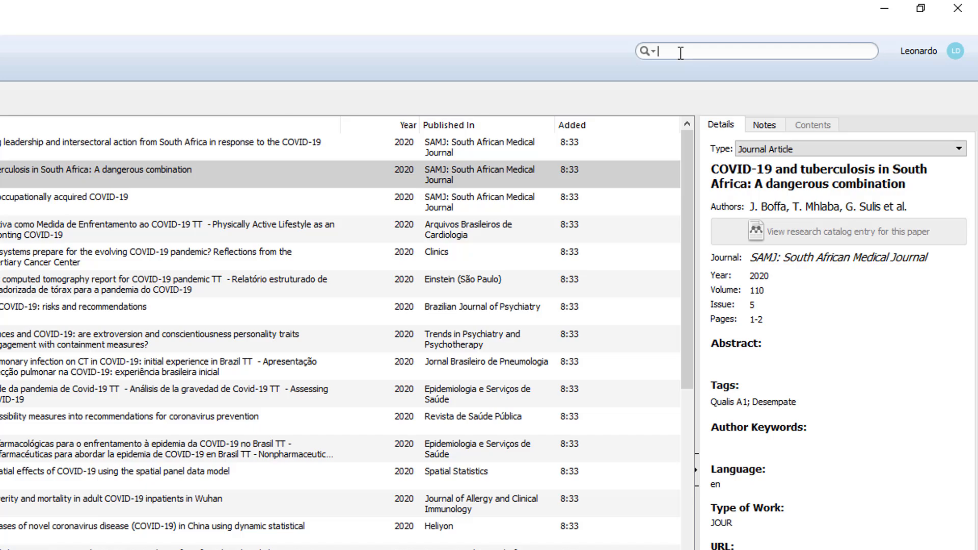
type("Emergen")
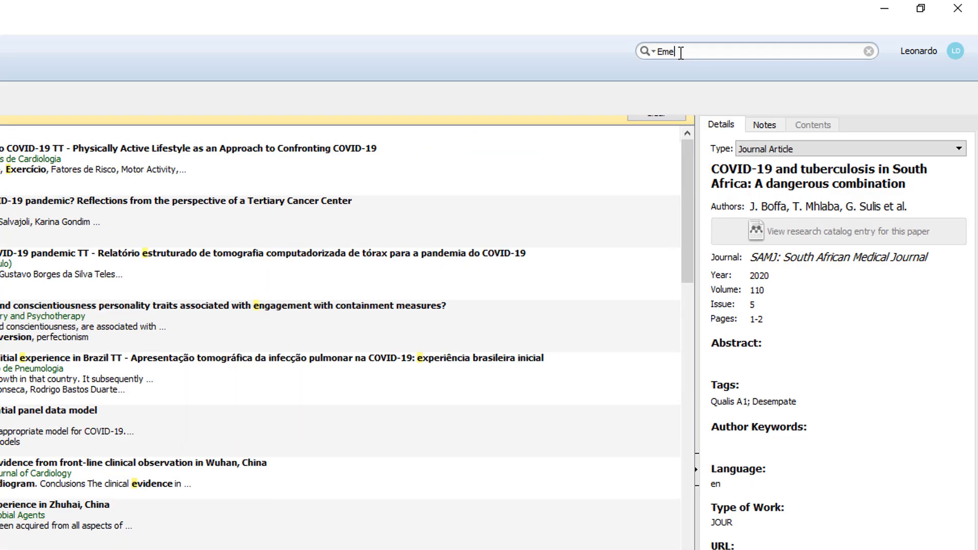
type("cies")
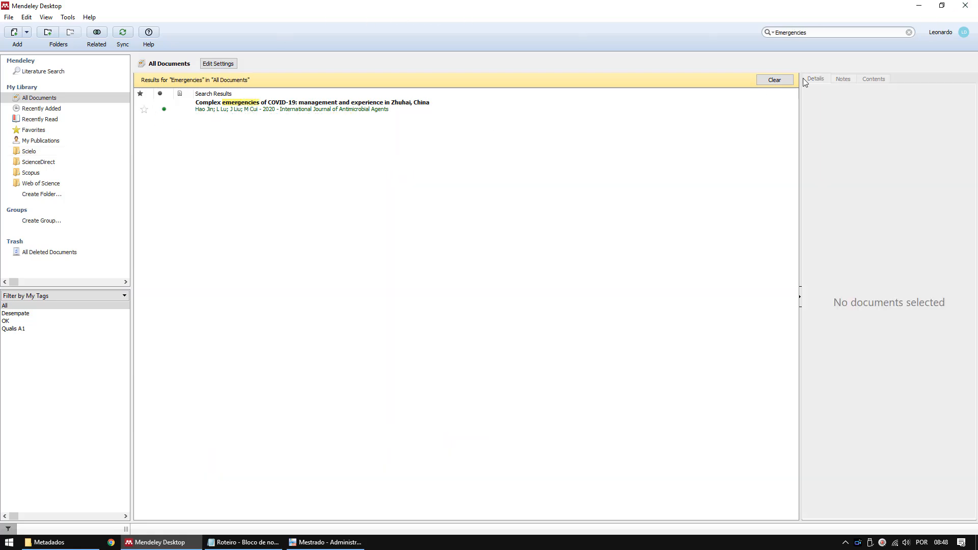
left_click(910, 33)
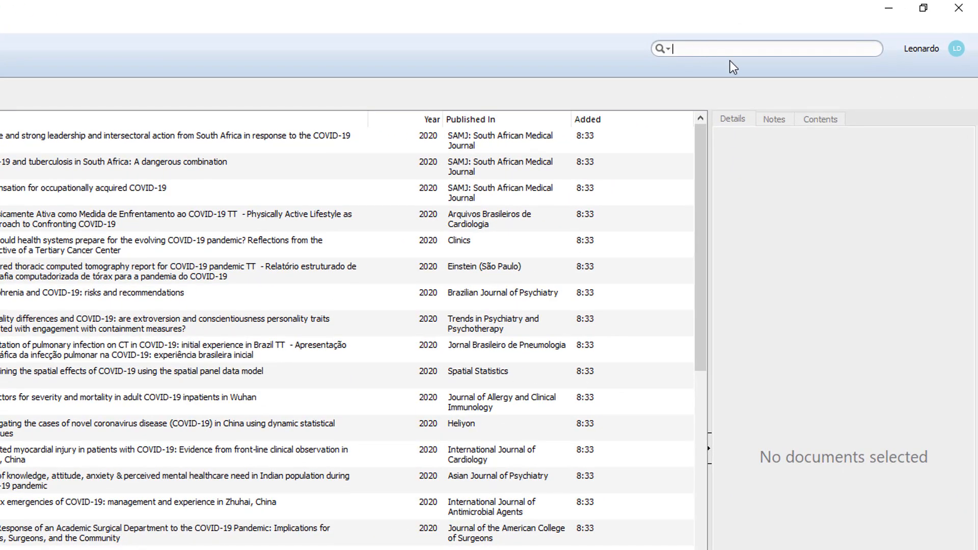
Step: Show the fields to which a document search can be restricted
left_click(701, 57)
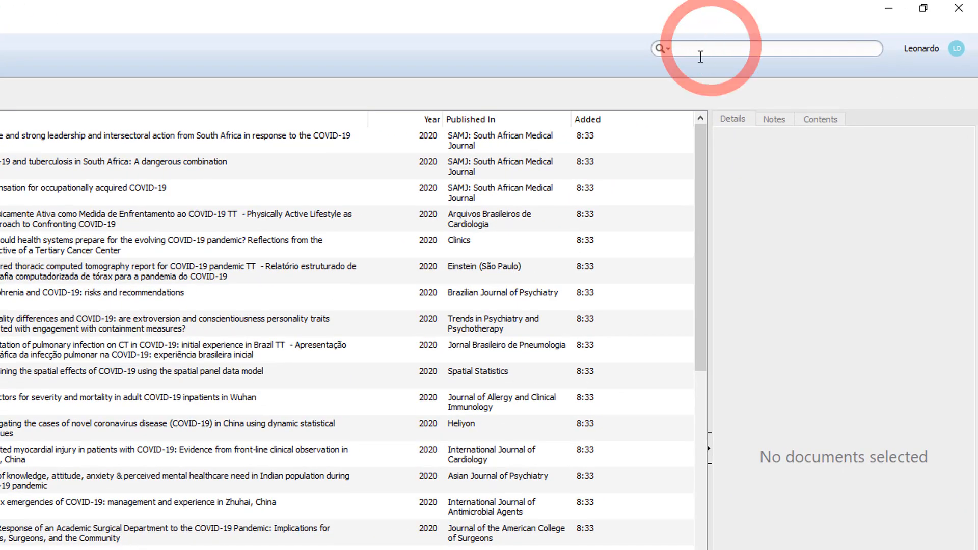
left_click(667, 47)
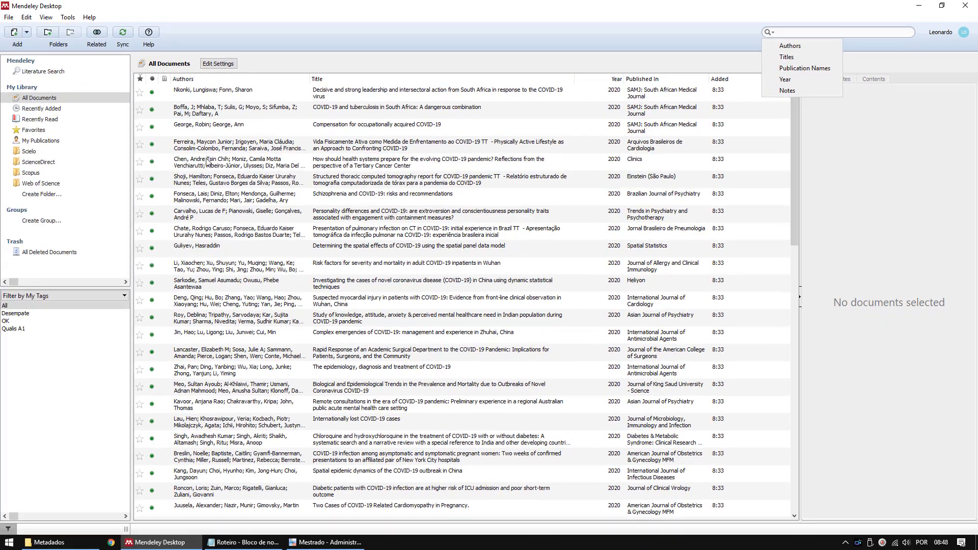
Step: Add the general note "Utiliza whoqol" to the document "Vida Fisicamente Ativa como Medida de Enfrentamento ao COVID-19"
left_click(193, 151)
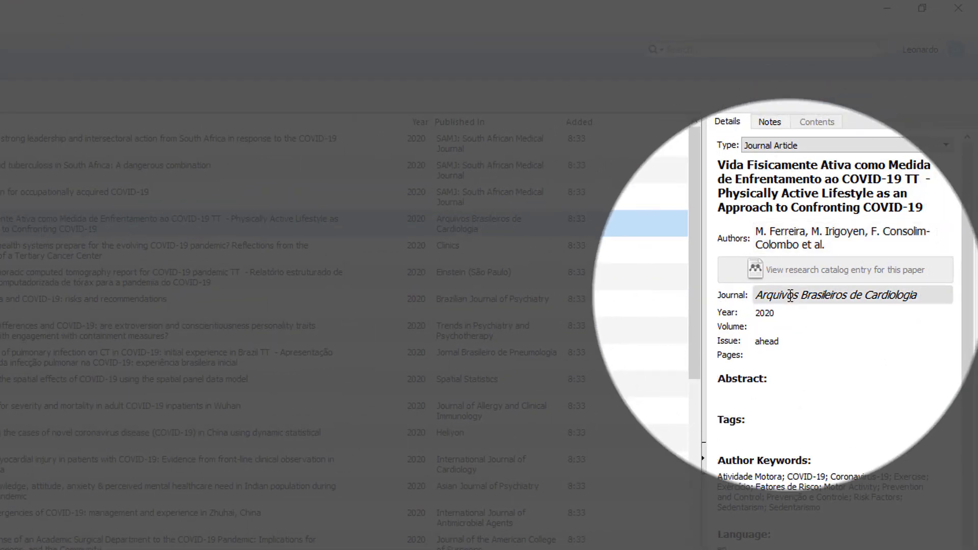
left_click(770, 121)
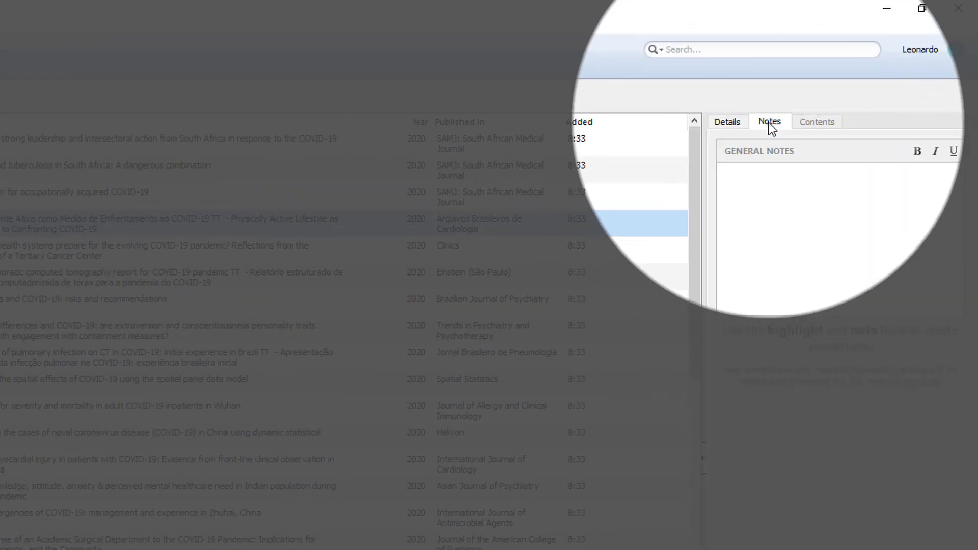
left_click(759, 191)
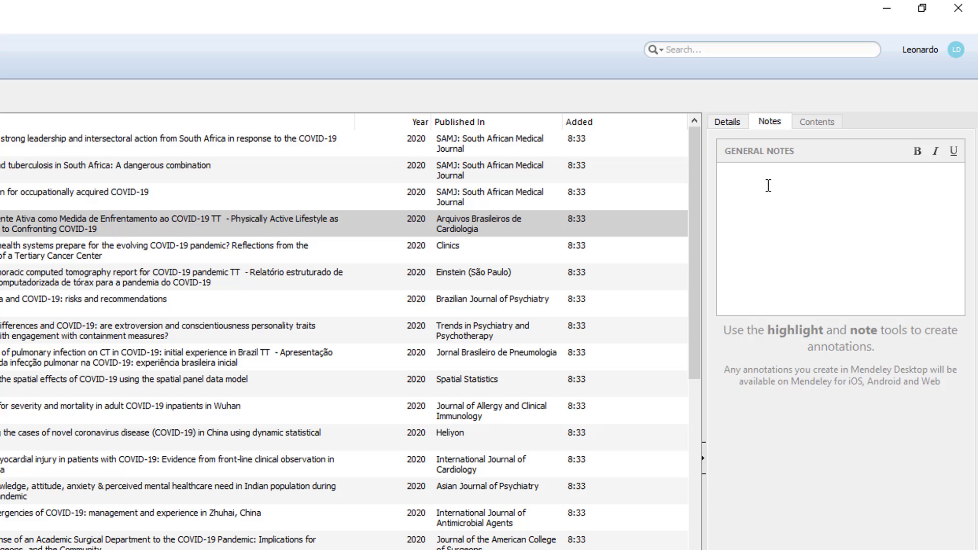
left_click(623, 217)
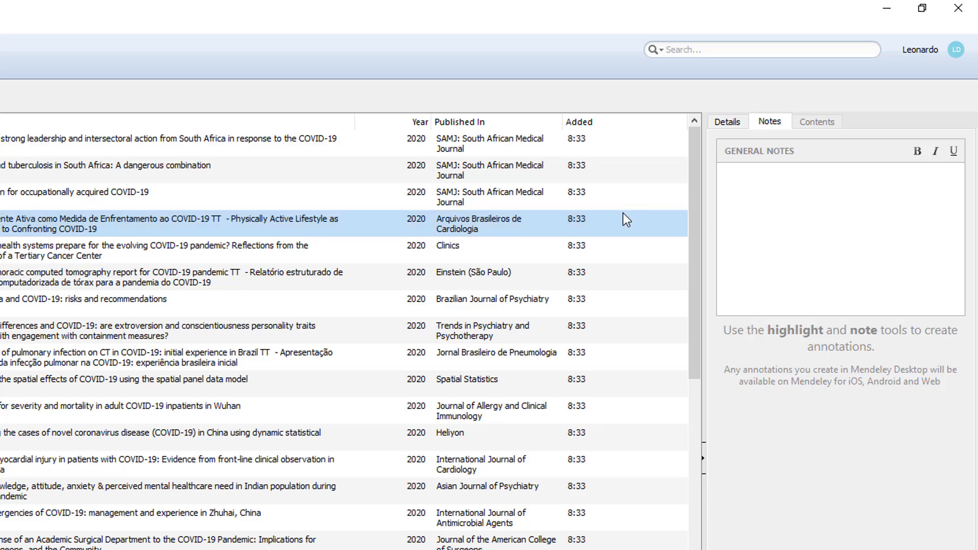
left_click(757, 186)
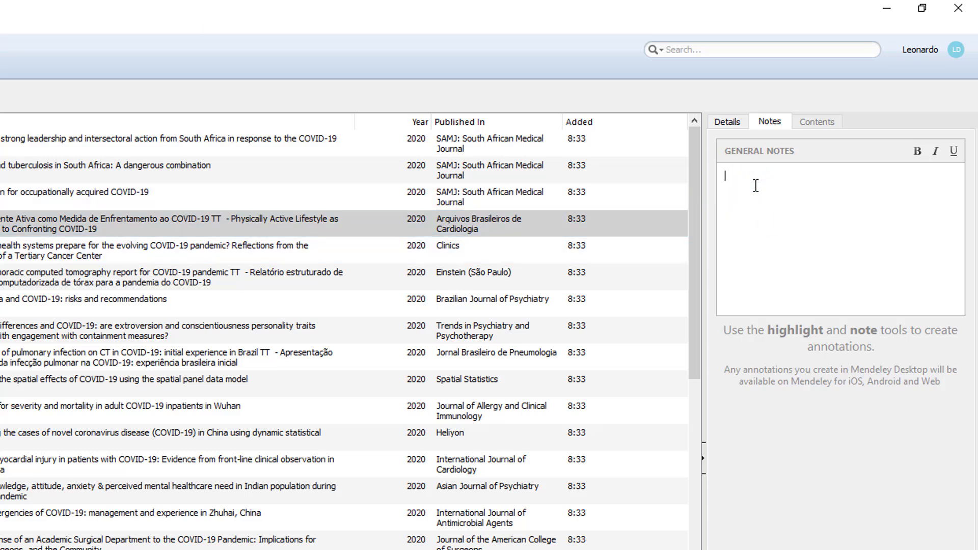
left_click(59, 219)
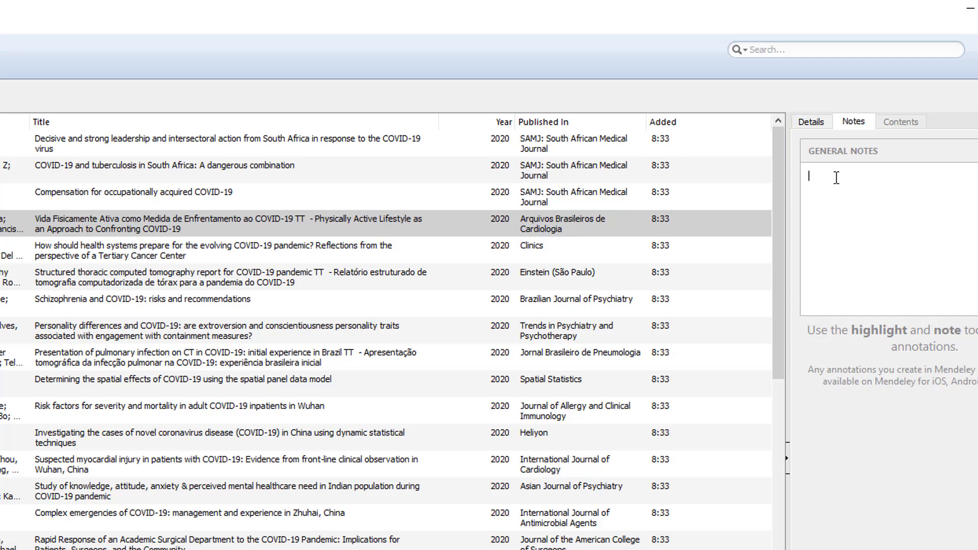
type("whoqol")
double_click(857, 181)
left_click(859, 185)
left_click(807, 177)
type("Utiliza")
left_click(383, 228)
left_click(396, 189)
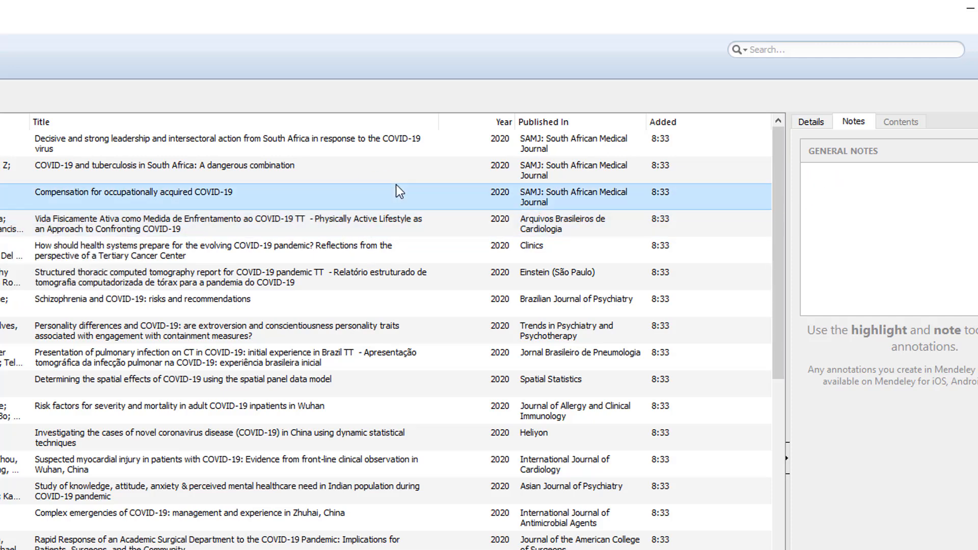
Step: Search all documents' notes for "whoqol", view the matching document's note, and clear the search
left_click(740, 49)
left_click(767, 139)
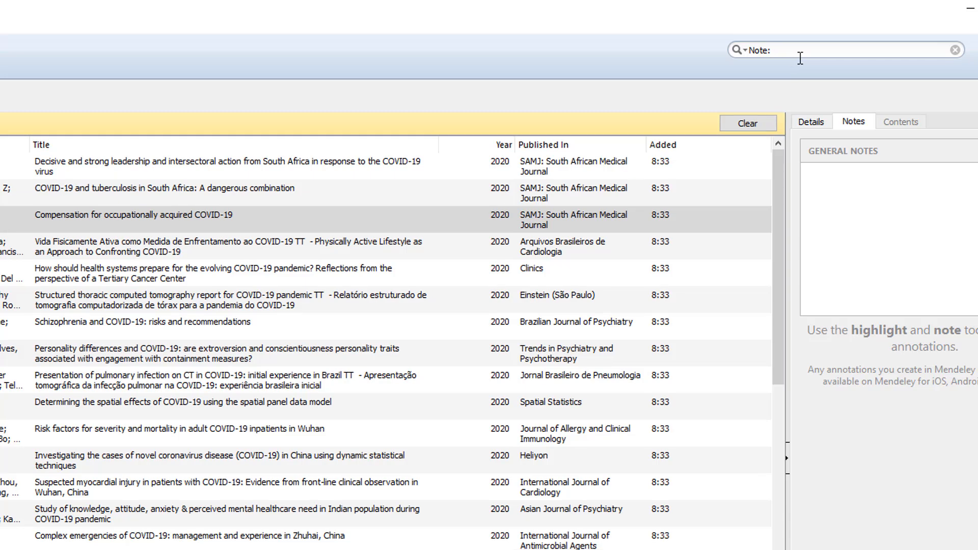
type("whoqol")
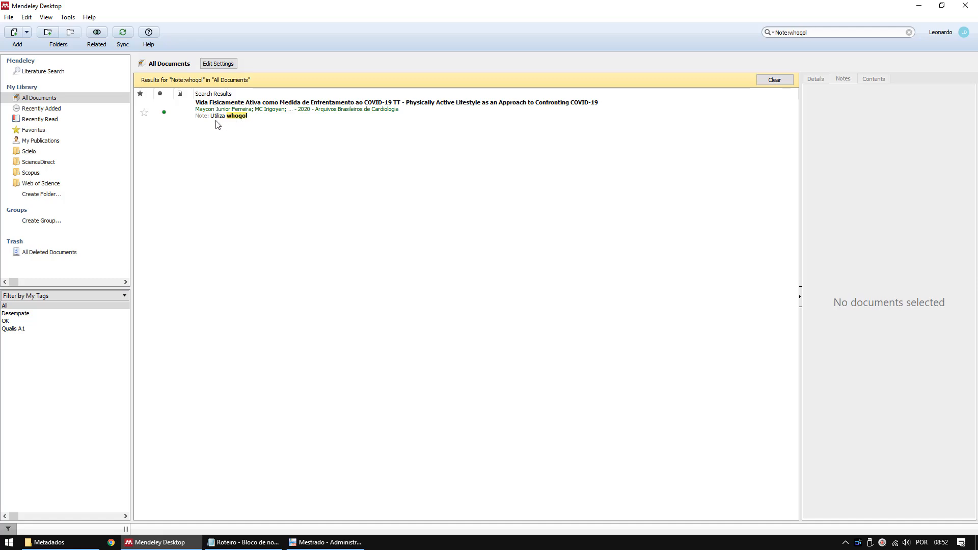
left_click(229, 120)
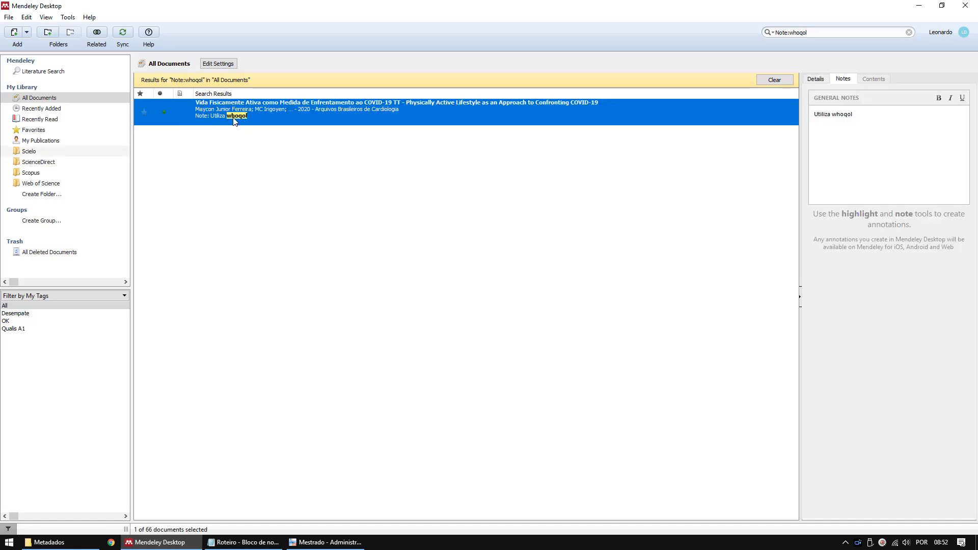
left_click(774, 81)
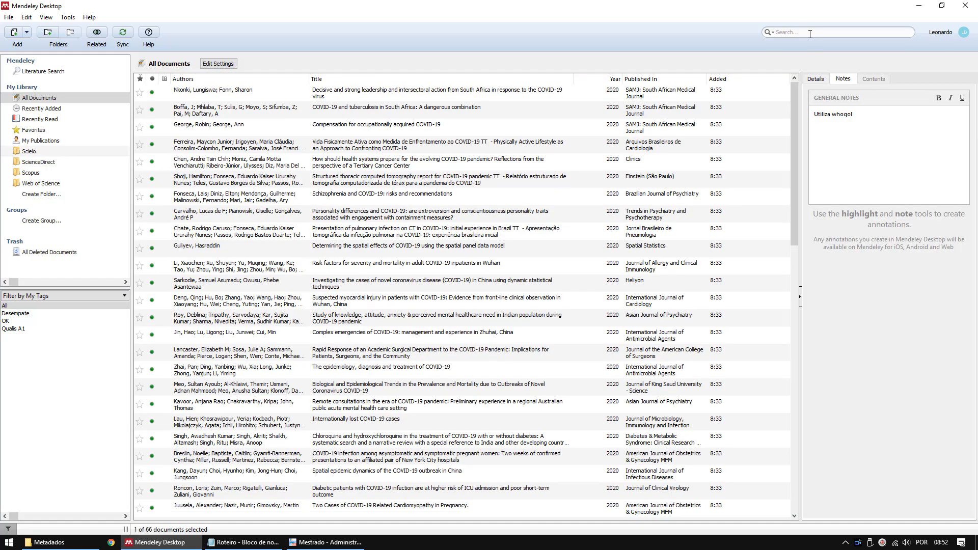
left_click(807, 33)
left_click_drag(873, 122, 803, 102)
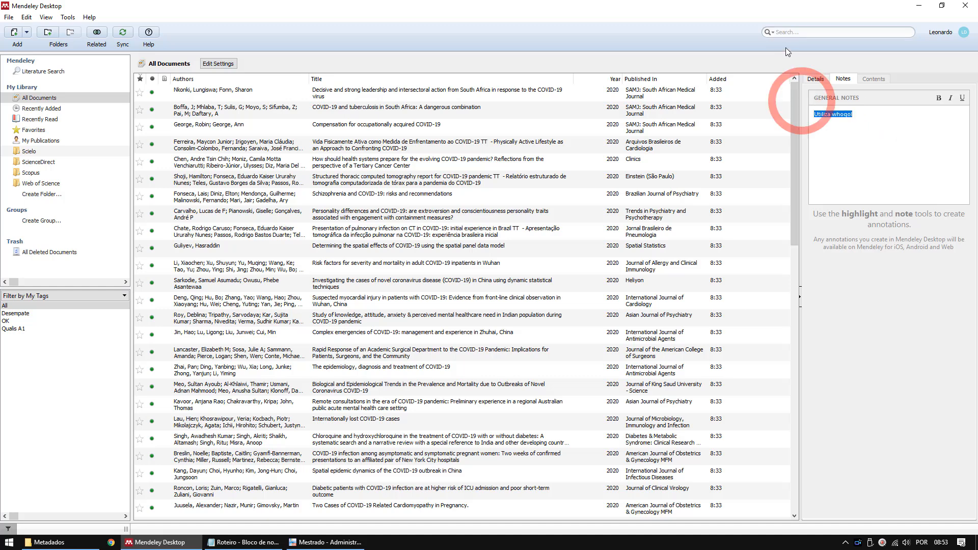
left_click(798, 37)
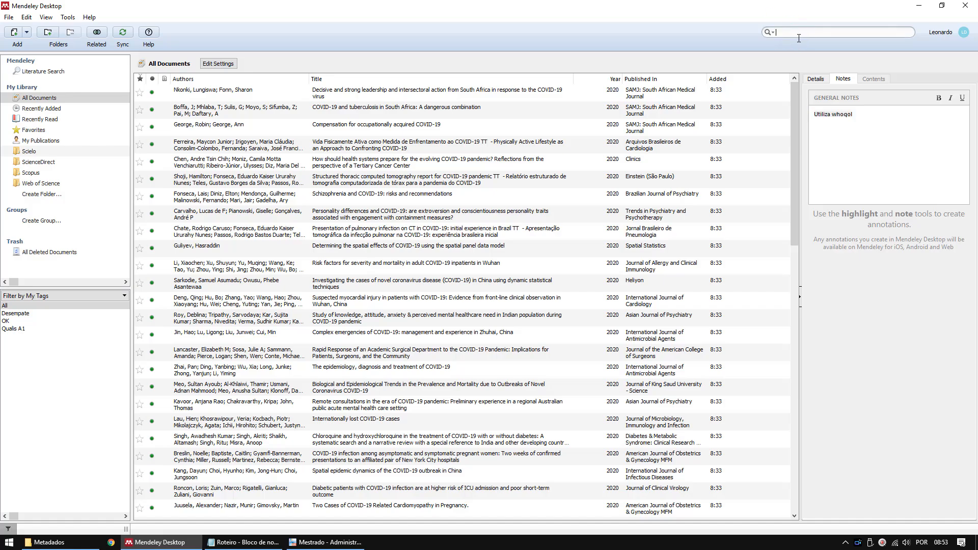